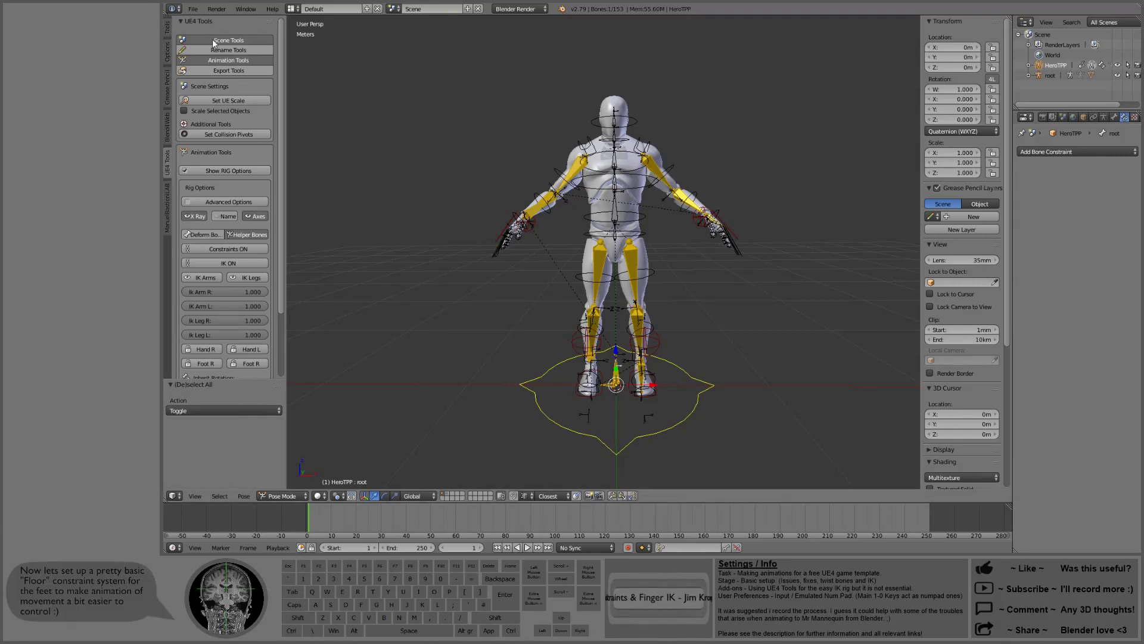
Switch the armature to Object Mode and add a plane mesh at the world origin beneath the mannequin
{"action": "key", "text": "ctrl+Tab"}
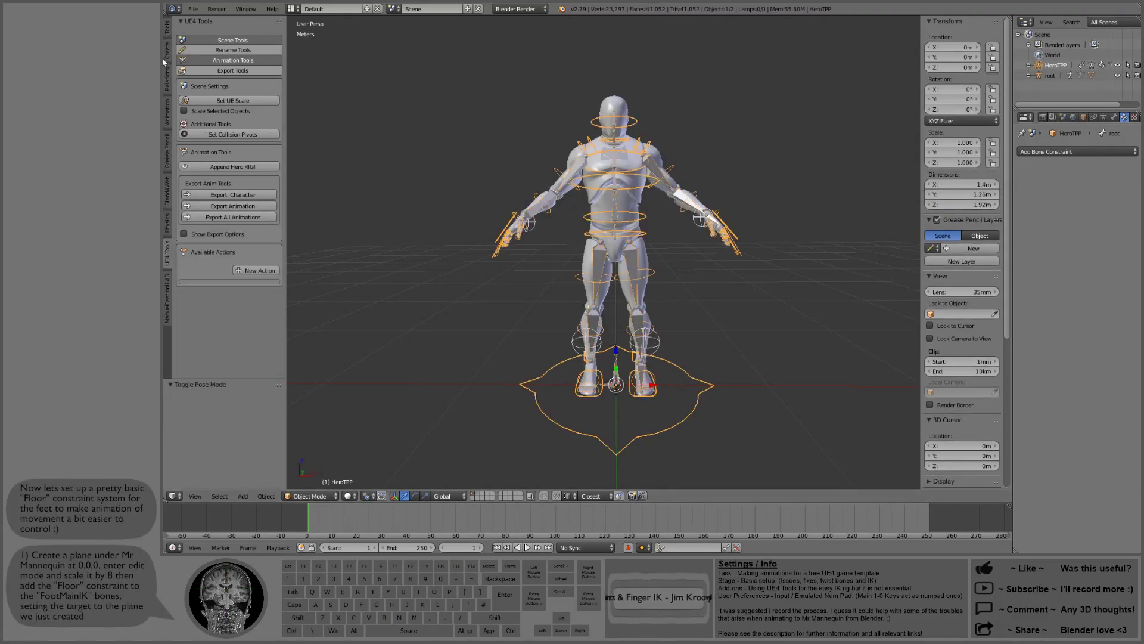
{"action": "left_click", "coordinate": [168, 51]}
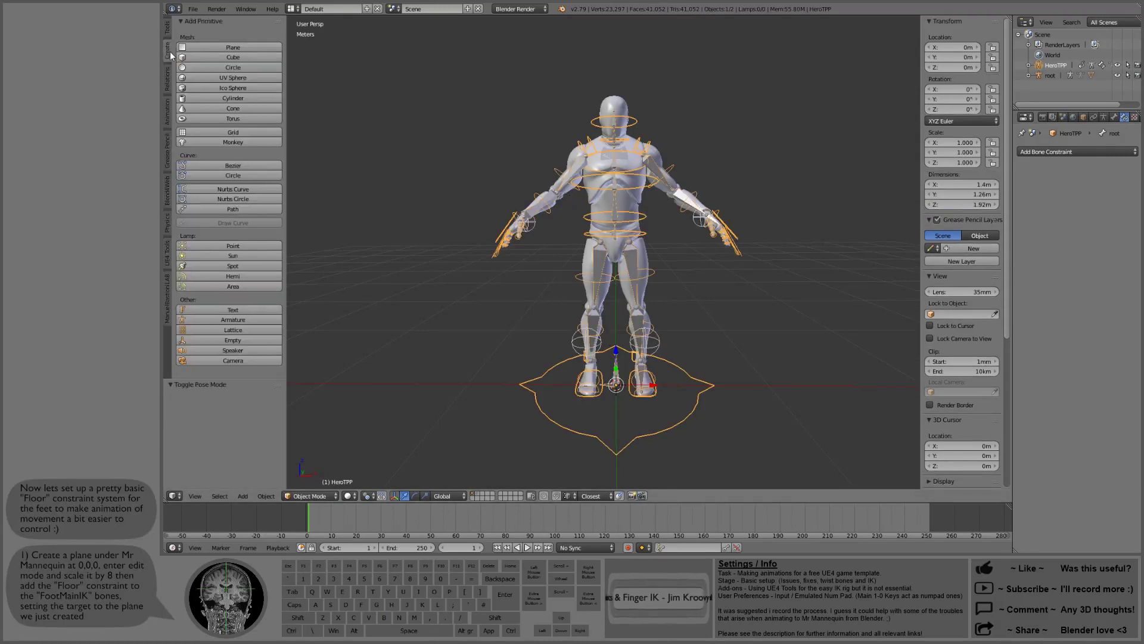
{"action": "left_click", "coordinate": [238, 48]}
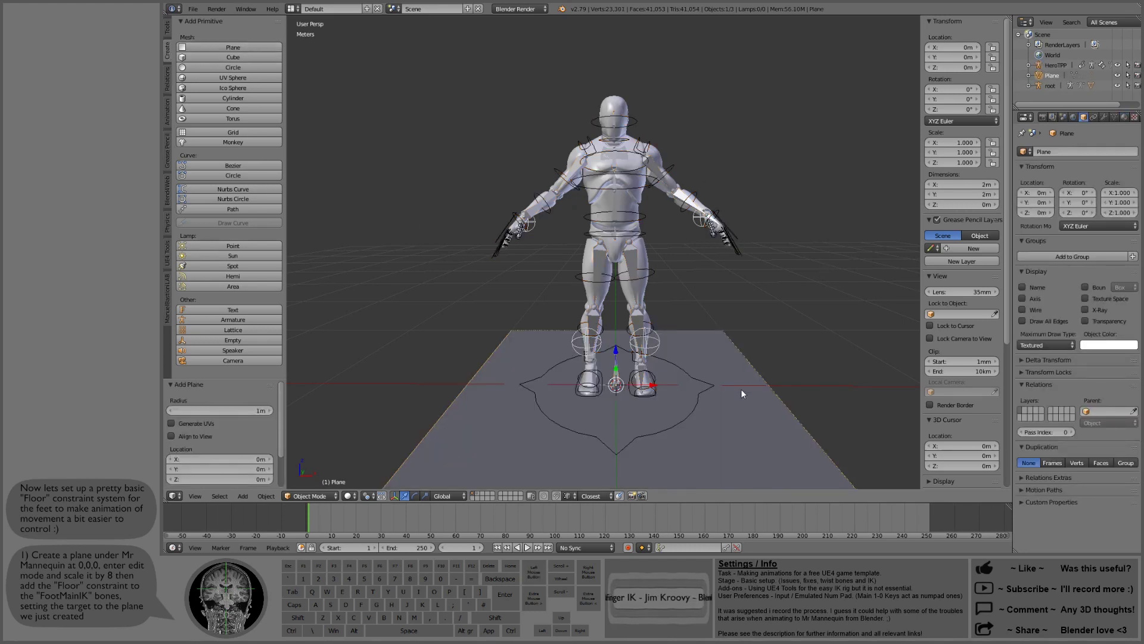
Scale the plane's mesh by a factor of 8 in Edit Mode and return to Object Mode
{"action": "key", "text": "Tab"}
{"action": "key", "text": "s"}
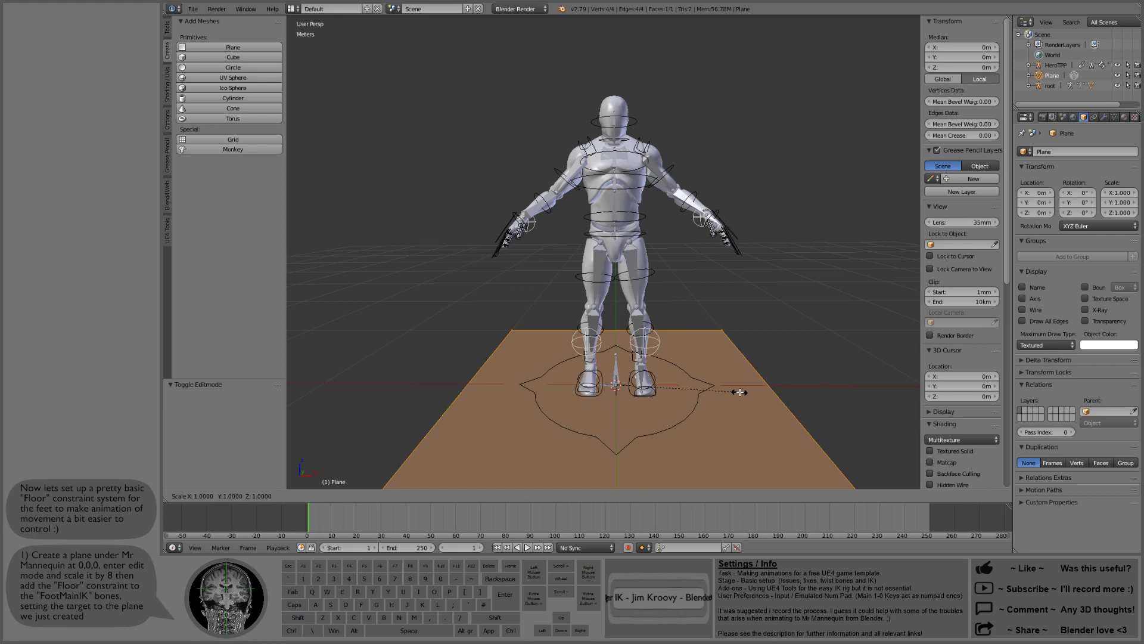
{"action": "key", "text": "8"}
{"action": "key", "text": "Return"}
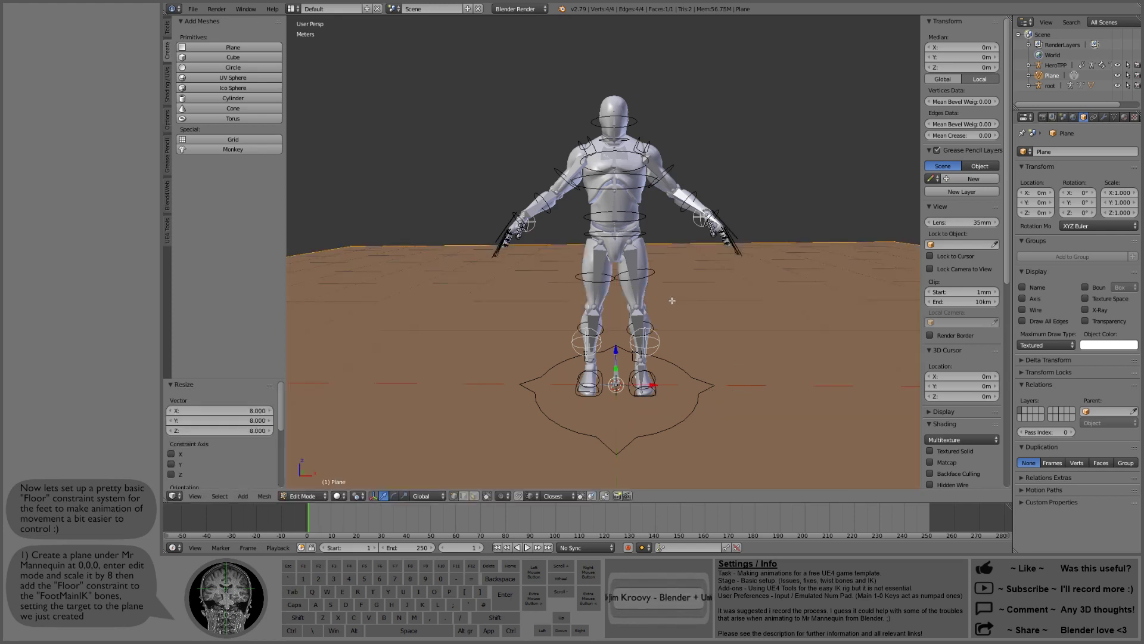
{"action": "key", "text": "Tab"}
In Pose Mode, add a Floor constraint to the CS_FootMainIK_L bone and set its target to Plane
{"action": "middle_click_drag", "start_coordinate": [677, 373], "coordinate": [678, 317], "text": "shift"}
{"action": "scroll", "coordinate": [652, 313], "scroll_direction": "up", "scroll_amount": 3}
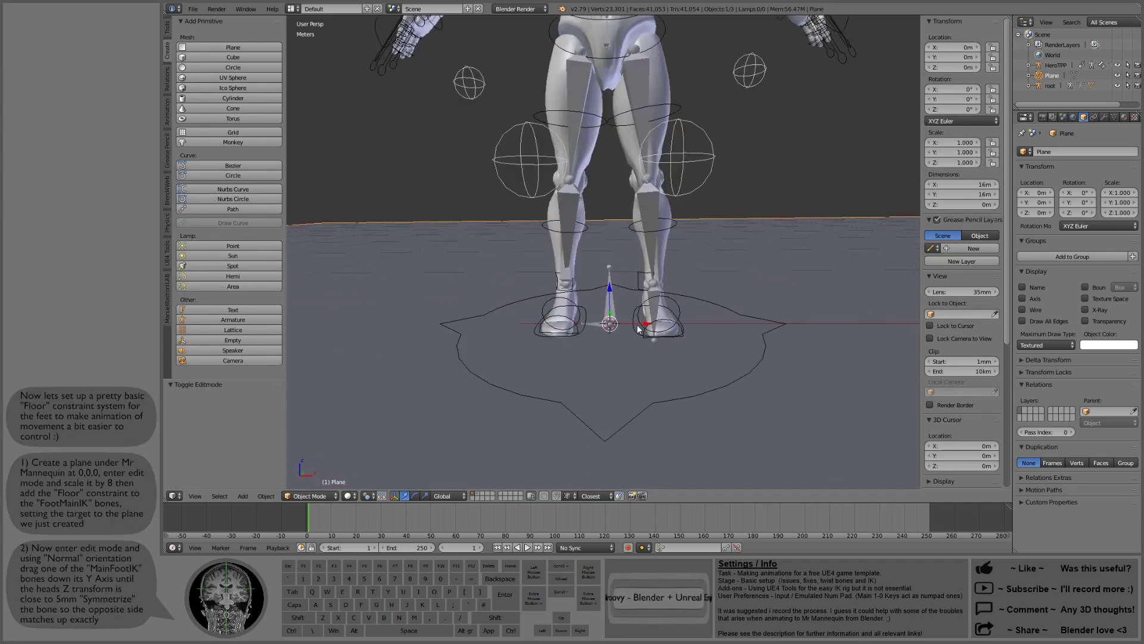
{"action": "right_click", "coordinate": [634, 331]}
{"action": "key", "text": "ctrl+Tab"}
{"action": "scroll", "coordinate": [699, 362], "scroll_direction": "up", "scroll_amount": 2}
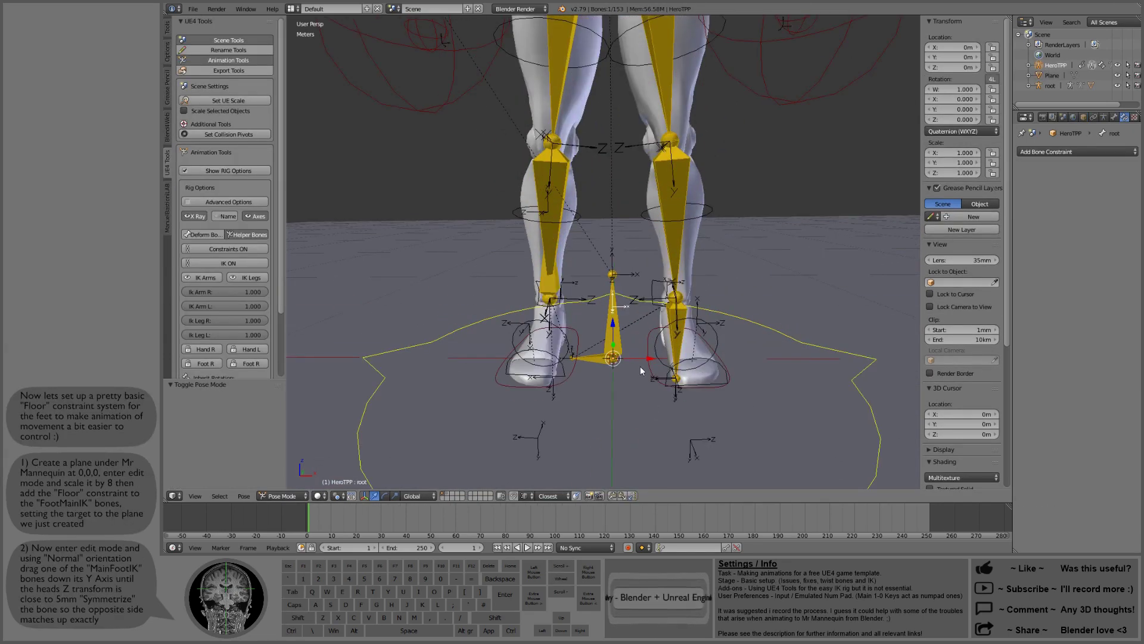
{"action": "middle_click_drag", "start_coordinate": [640, 366], "coordinate": [721, 312]}
{"action": "left_click", "coordinate": [1103, 152]}
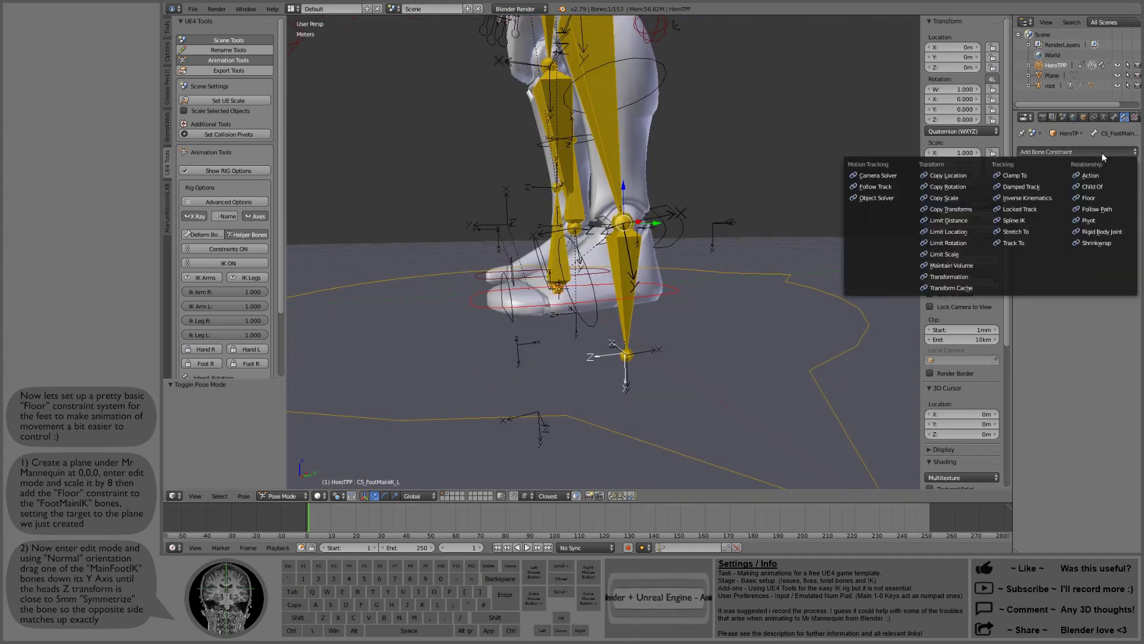
{"action": "left_click", "coordinate": [1104, 198]}
{"action": "left_click", "coordinate": [1128, 186]}
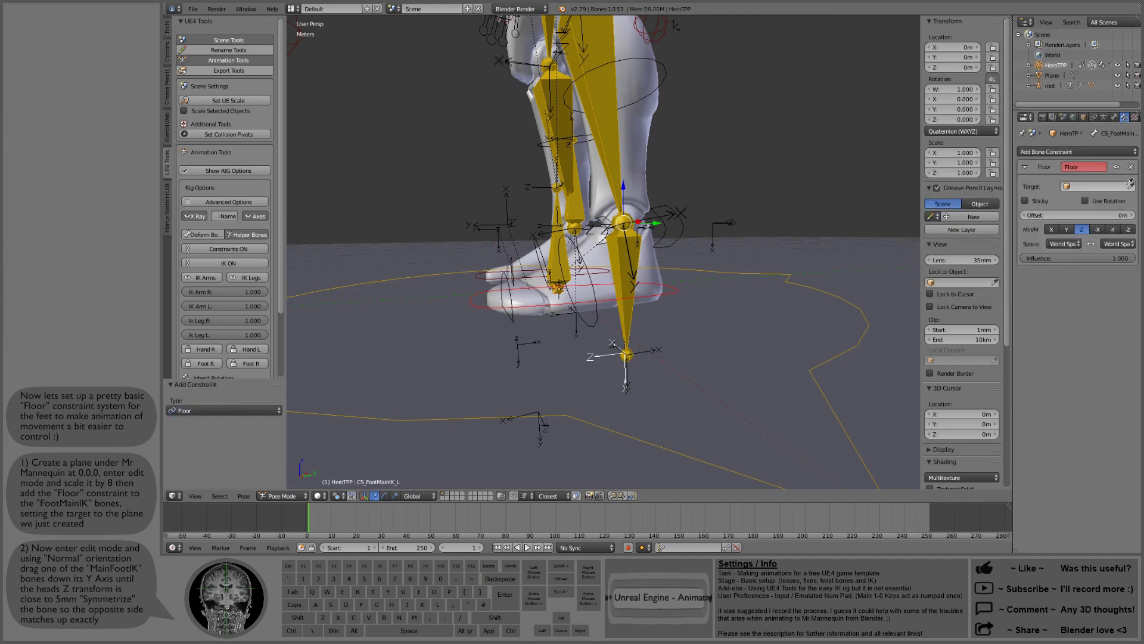
{"action": "left_click", "coordinate": [864, 275]}
Enter Edit Mode on the armature and set the 3D cursor's location to 0 on all axes
{"action": "scroll", "coordinate": [652, 326], "scroll_direction": "up", "scroll_amount": 4}
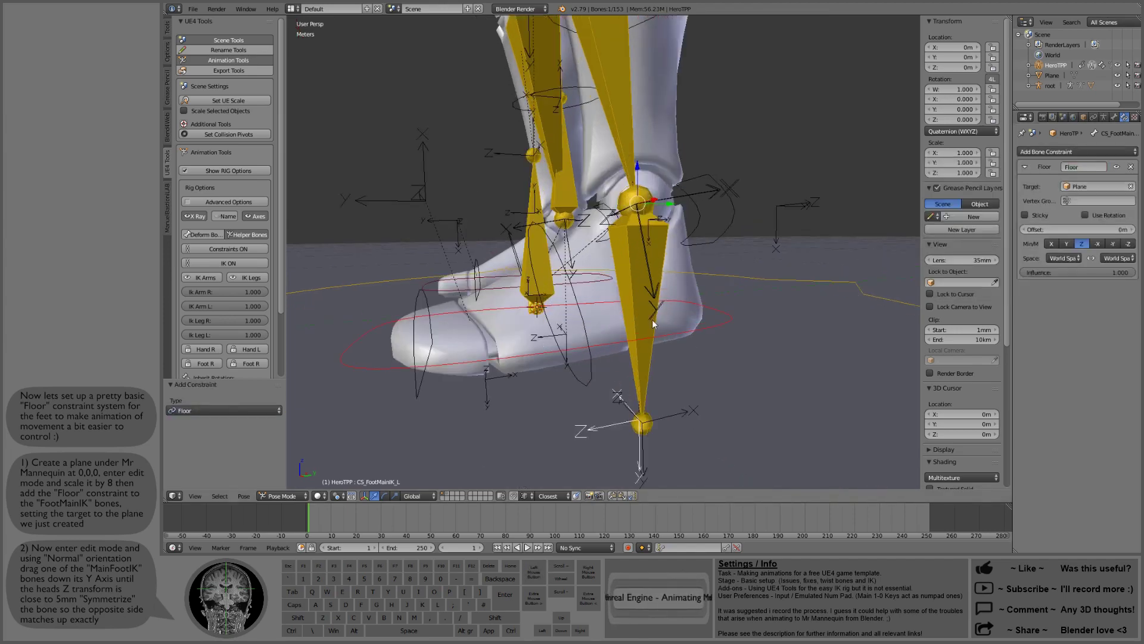
{"action": "key", "text": "Tab"}
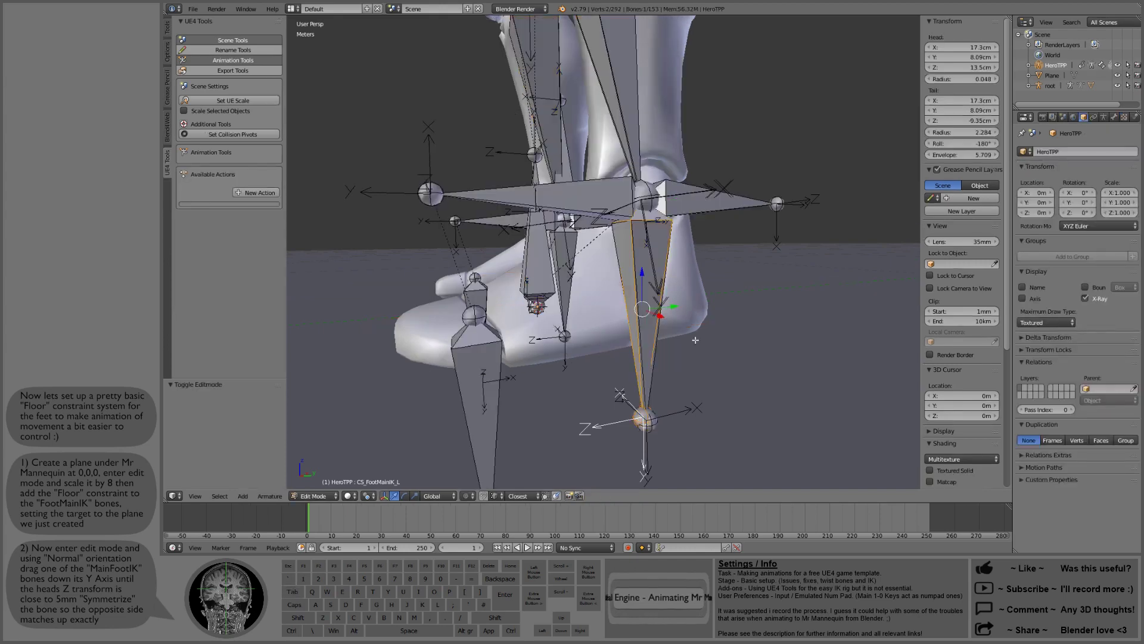
{"action": "left_click", "coordinate": [395, 483]}
{"action": "left_click_drag", "start_coordinate": [965, 395], "coordinate": [965, 415]}
{"action": "type", "text": "0"}
{"action": "key", "text": "Return"}
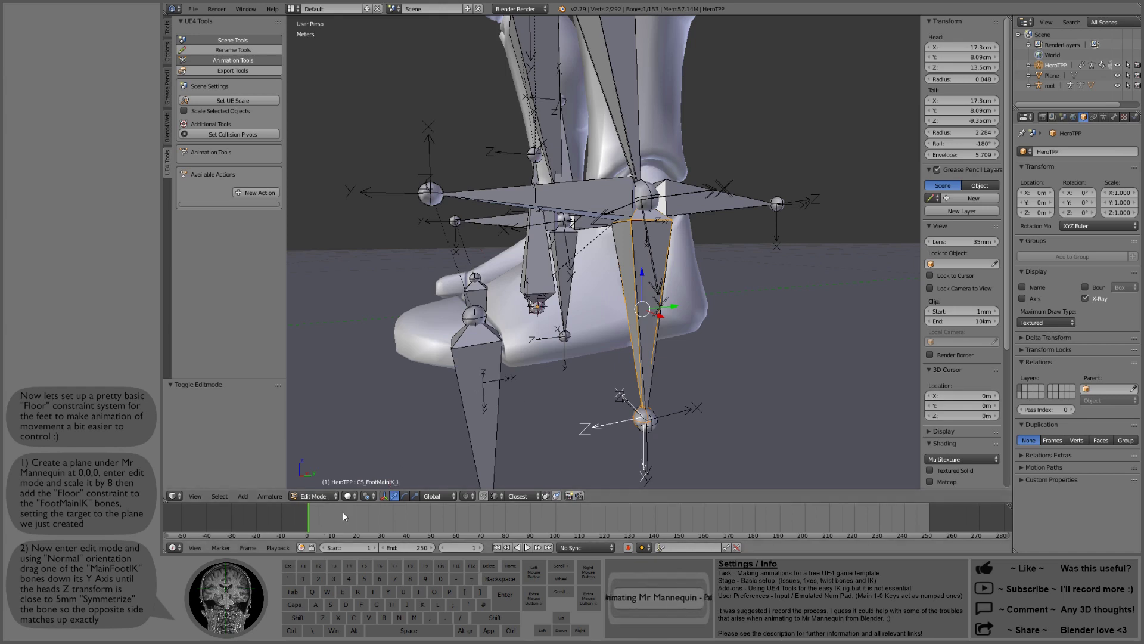
Using Normal transform orientation, move the CS_FootMainIK_L bone down its Y axis by about 13 cm, bringing its head Z to 4.95 mm
{"action": "left_click", "coordinate": [444, 497]}
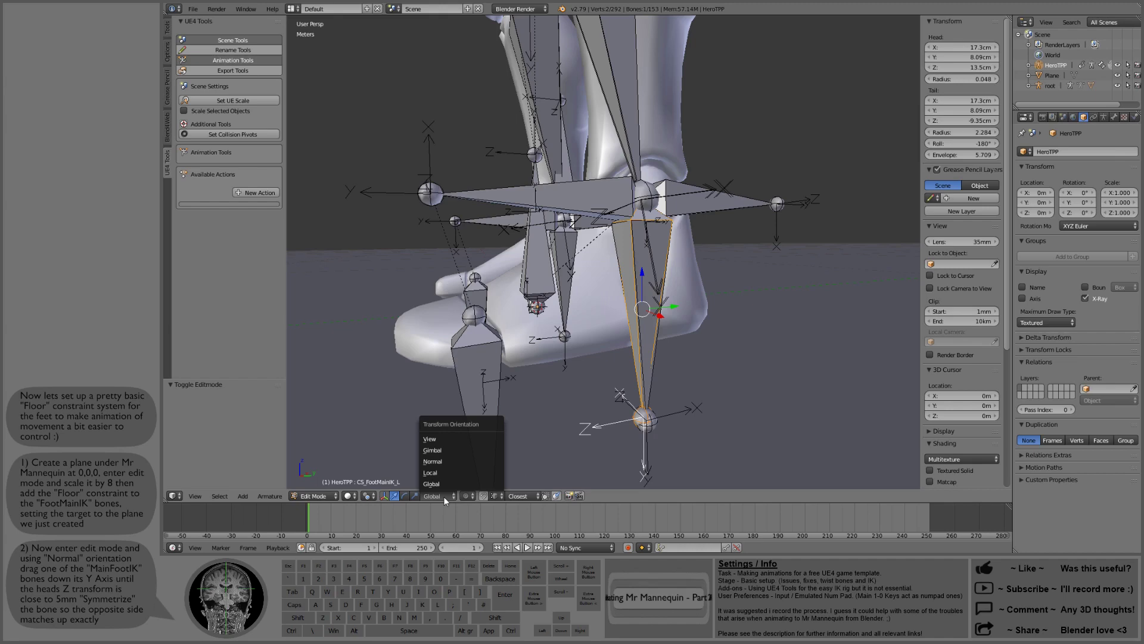
{"action": "left_click", "coordinate": [446, 461]}
{"action": "middle_click_drag", "start_coordinate": [632, 334], "coordinate": [678, 235]}
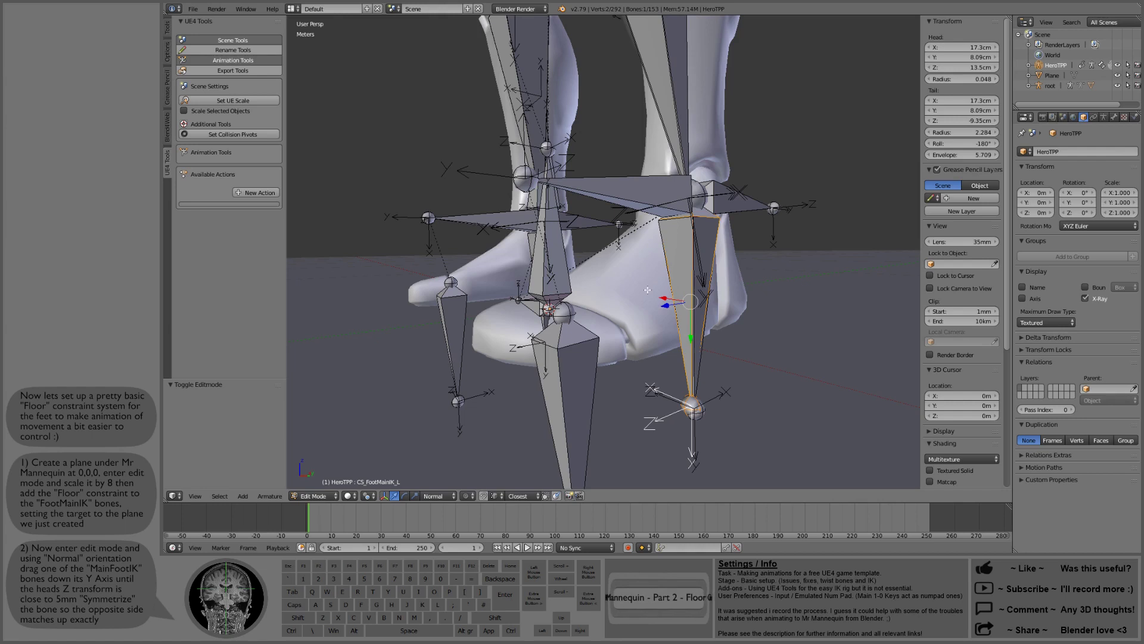
{"action": "left_click_drag", "start_coordinate": [692, 337], "coordinate": [703, 460]}
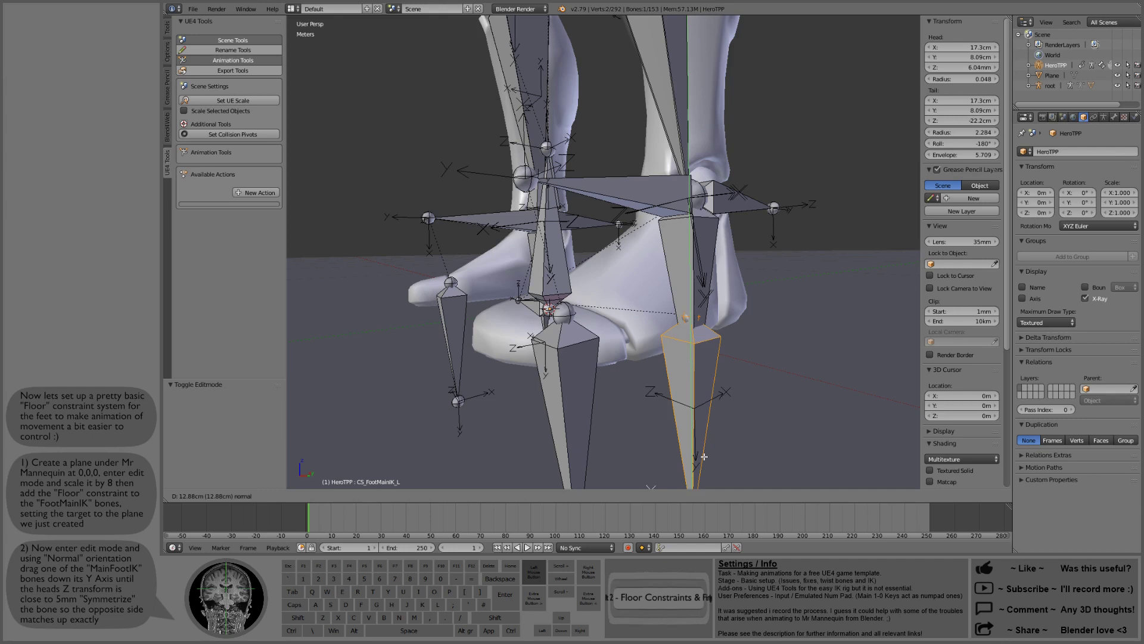
{"action": "left_click_drag", "start_coordinate": [704, 456], "coordinate": [704, 458]}
{"action": "left_click_drag", "start_coordinate": [705, 456], "coordinate": [705, 457]}
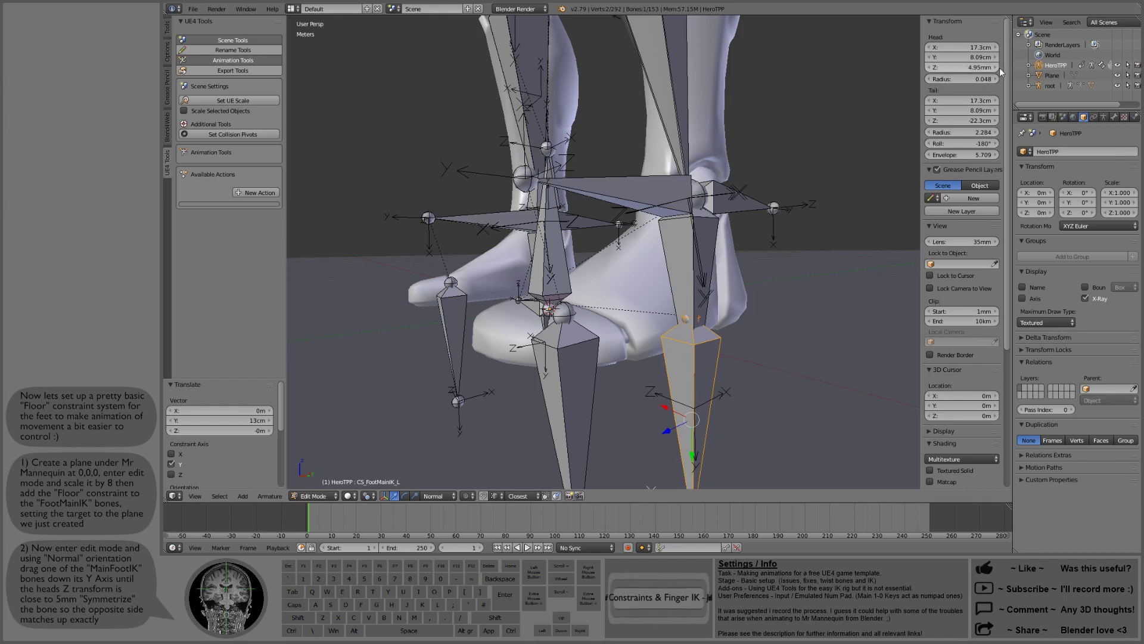
Symmetrize the lowered CS_FootMainIK_L bone to the opposite side and return to Pose Mode
{"action": "middle_click_drag", "start_coordinate": [751, 298], "coordinate": [727, 333]}
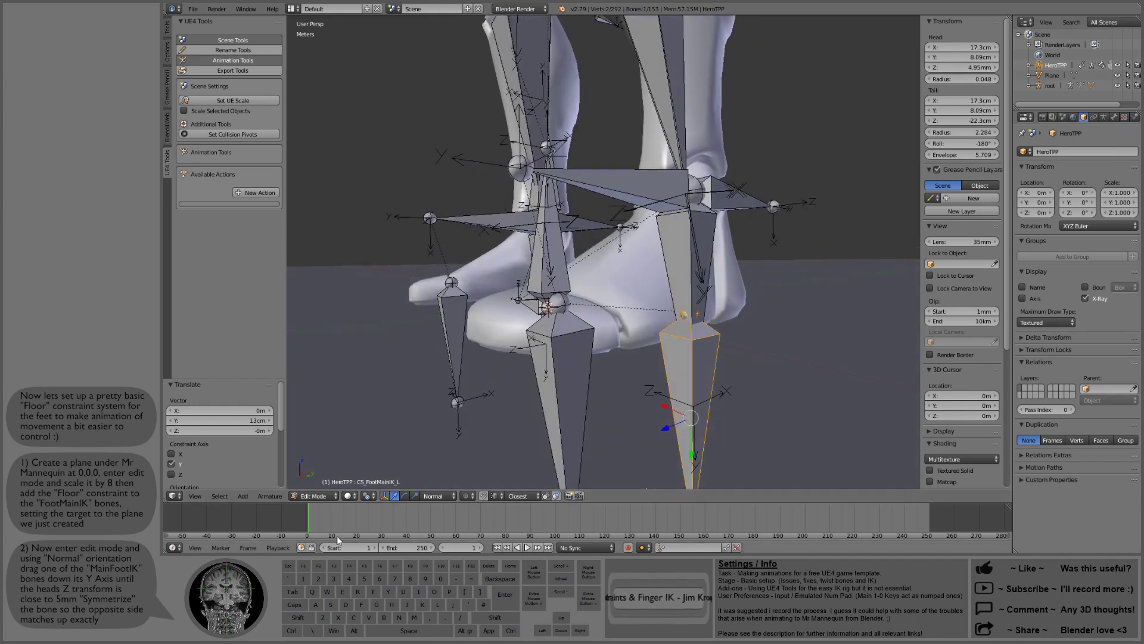
{"action": "left_click", "coordinate": [273, 495]}
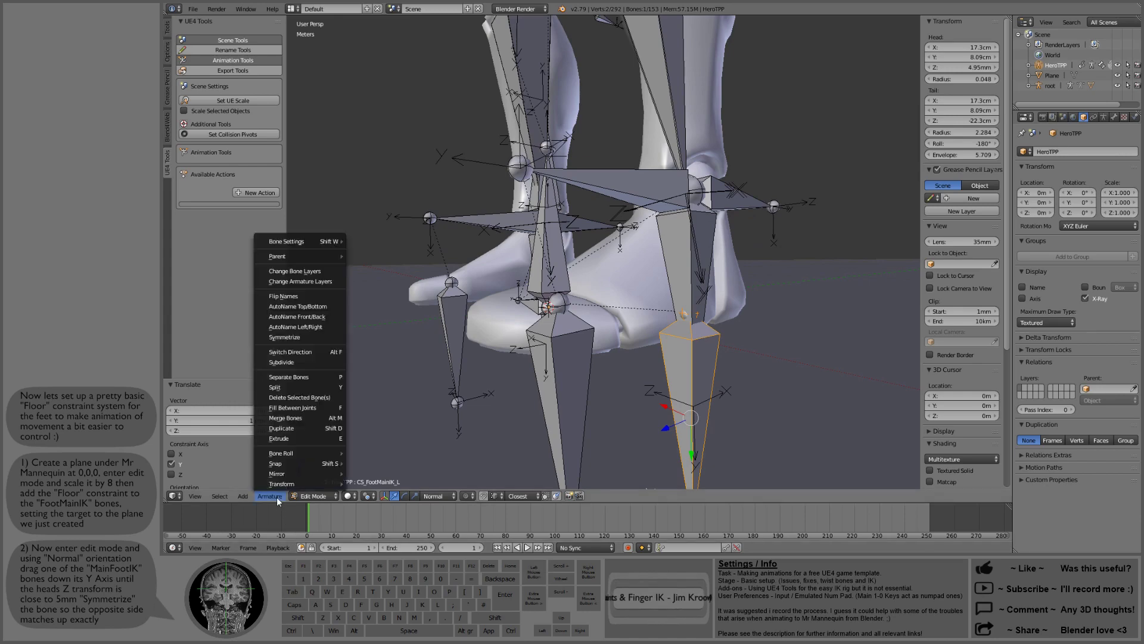
{"action": "left_click", "coordinate": [283, 337]}
{"action": "middle_click_drag", "start_coordinate": [417, 357], "coordinate": [632, 398]}
{"action": "scroll", "coordinate": [661, 340], "scroll_direction": "down", "scroll_amount": 4}
{"action": "middle_click_drag", "start_coordinate": [762, 271], "coordinate": [665, 279]}
{"action": "key", "text": "ctrl+Tab"}
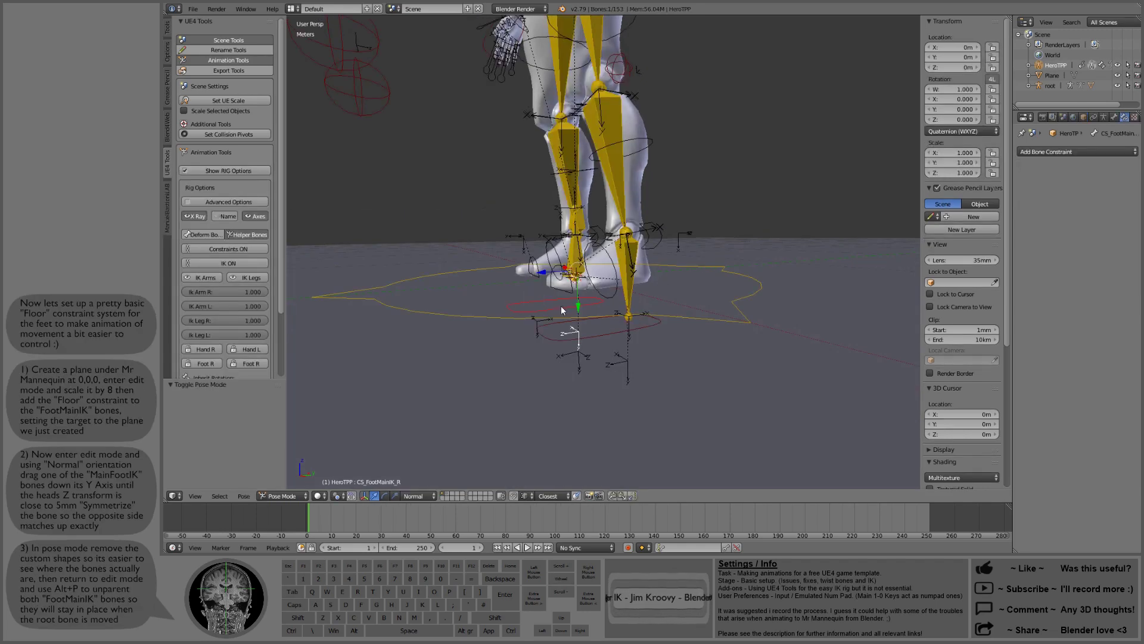
Remove the IK_foot custom shape from both the CS_FootMainIK_L and CS_FootMainIK_R bones
{"action": "middle_click_drag", "start_coordinate": [587, 301], "coordinate": [635, 327]}
{"action": "right_click", "coordinate": [637, 319]}
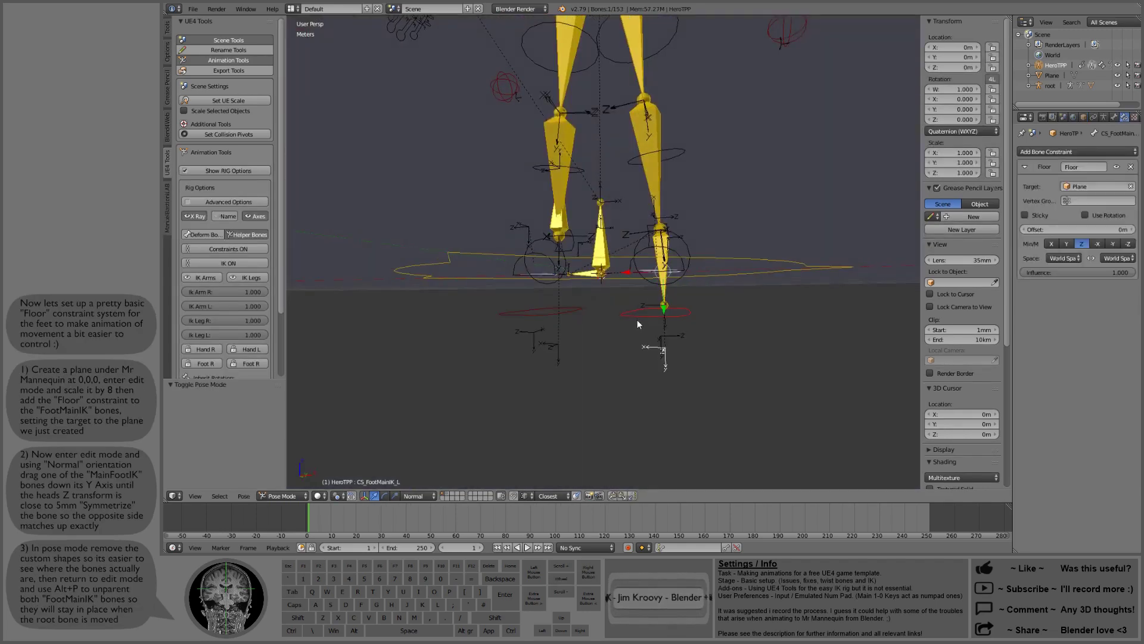
{"action": "left_click", "coordinate": [1114, 117]}
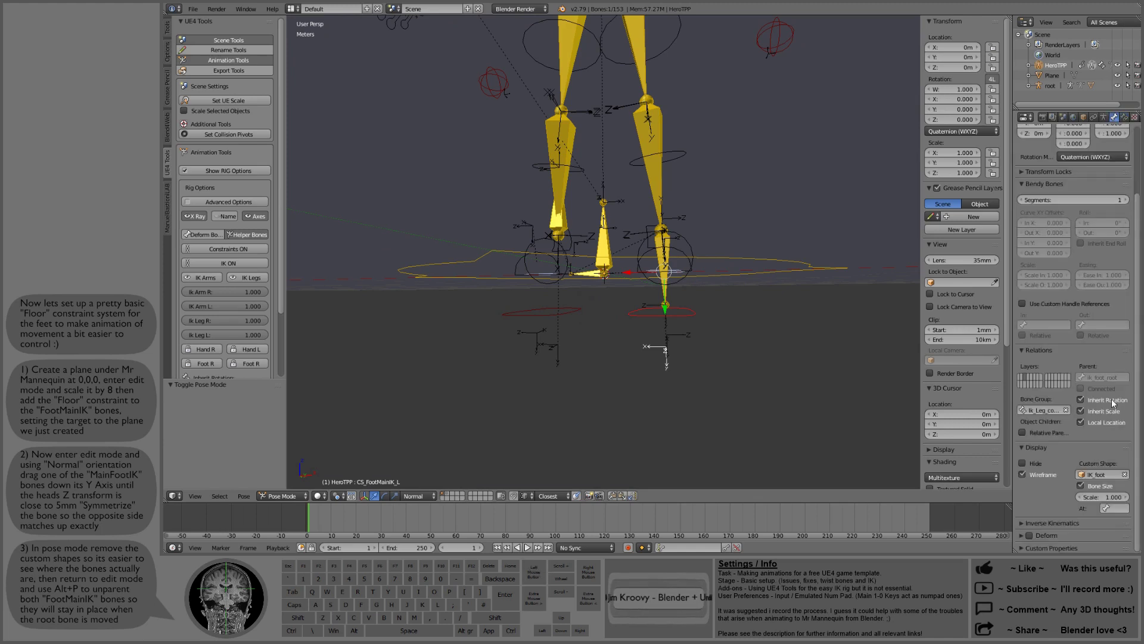
{"action": "left_click", "coordinate": [1124, 475]}
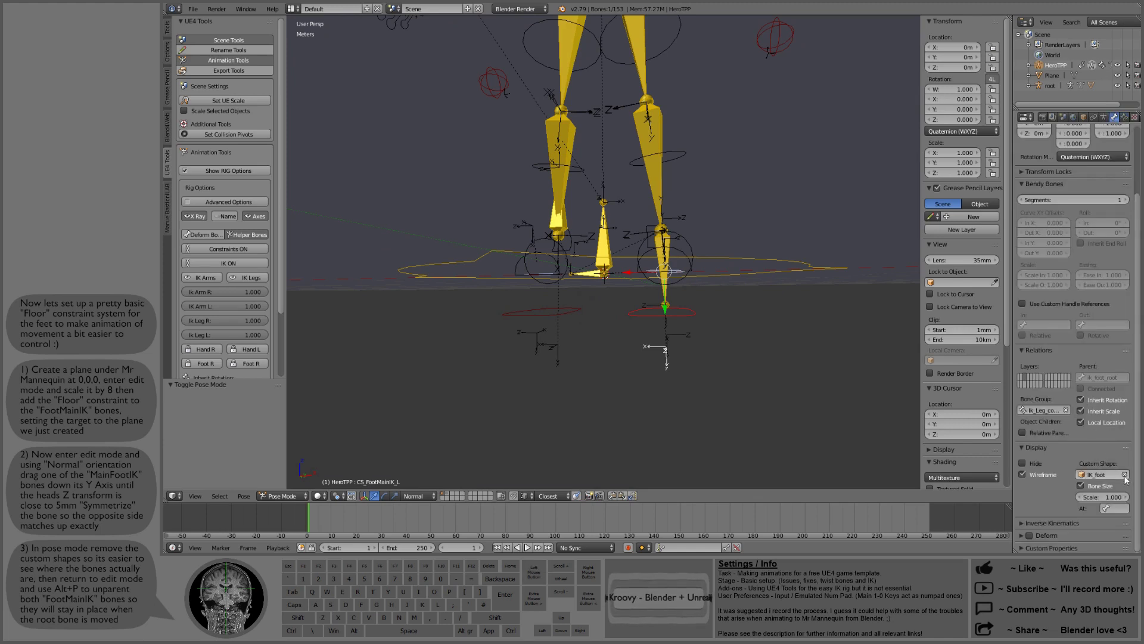
{"action": "right_click", "coordinate": [548, 315]}
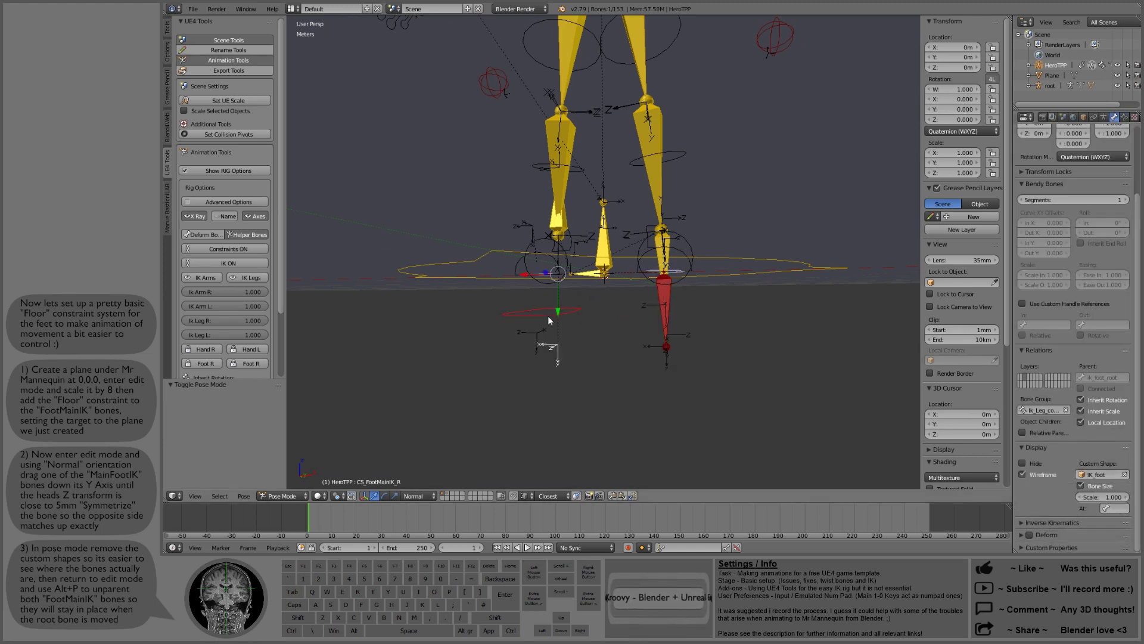
{"action": "left_click", "coordinate": [1124, 475]}
Try moving the CS_FootMainIK_L bone to test its Floor constraint, and undo the move
{"action": "middle_click_drag", "start_coordinate": [735, 304], "coordinate": [698, 309]}
{"action": "right_click", "coordinate": [692, 326]}
{"action": "key", "text": "g"}
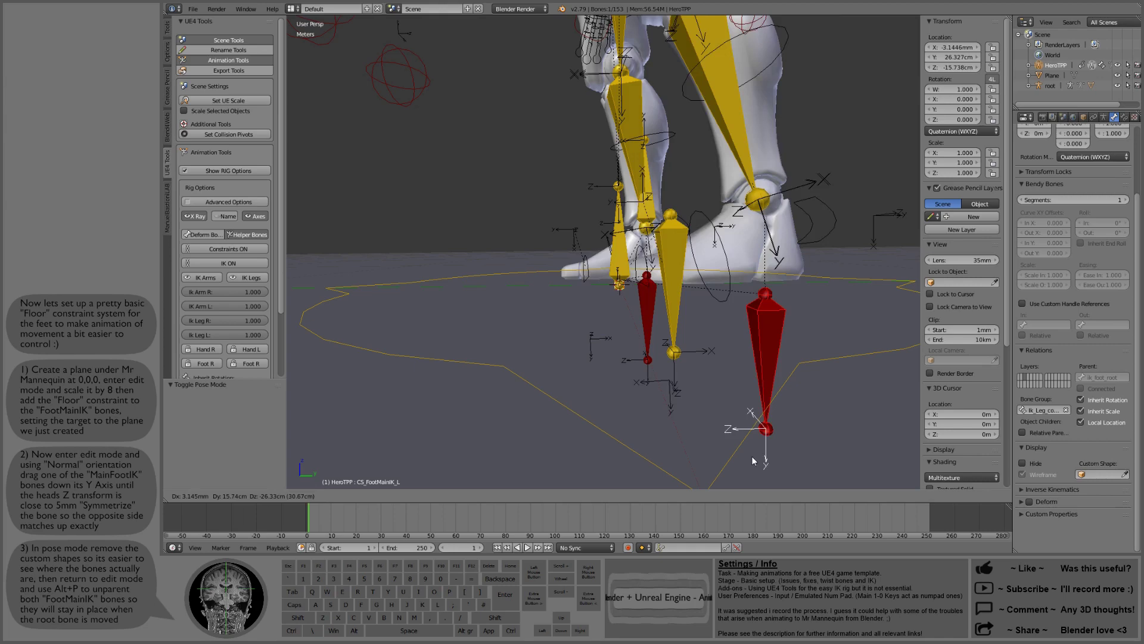
{"action": "left_click", "coordinate": [674, 459]}
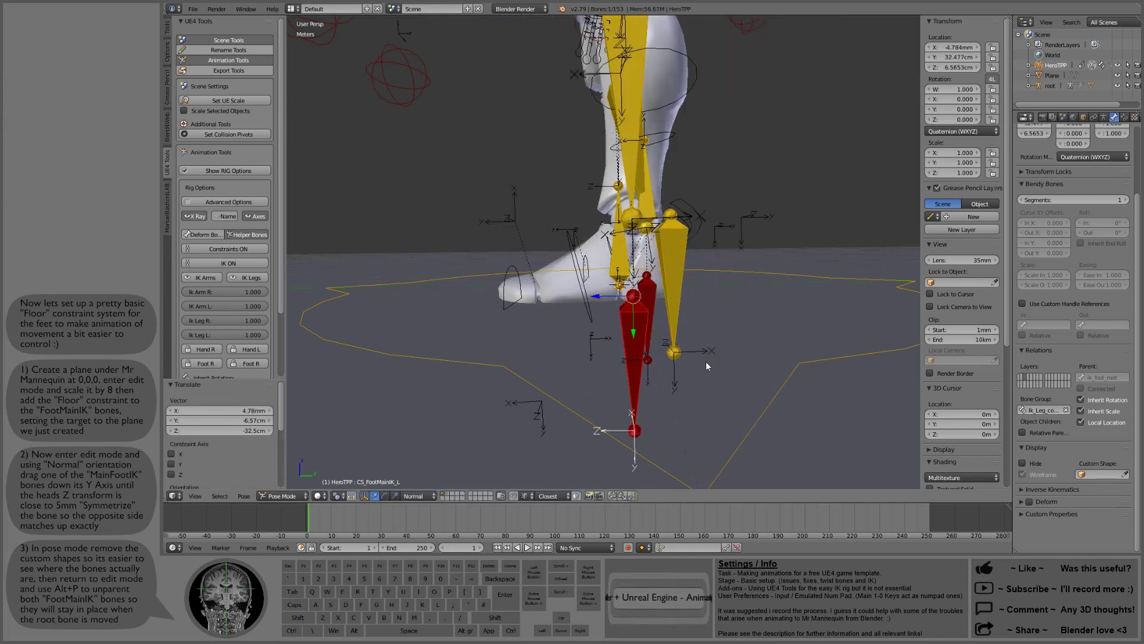
{"action": "key", "text": "ctrl+z"}
Try moving the root bone along global Y to test how the feet follow, and cancel the move
{"action": "middle_click_drag", "start_coordinate": [544, 242], "coordinate": [626, 255]}
{"action": "middle_click_drag", "start_coordinate": [656, 98], "coordinate": [665, 156]}
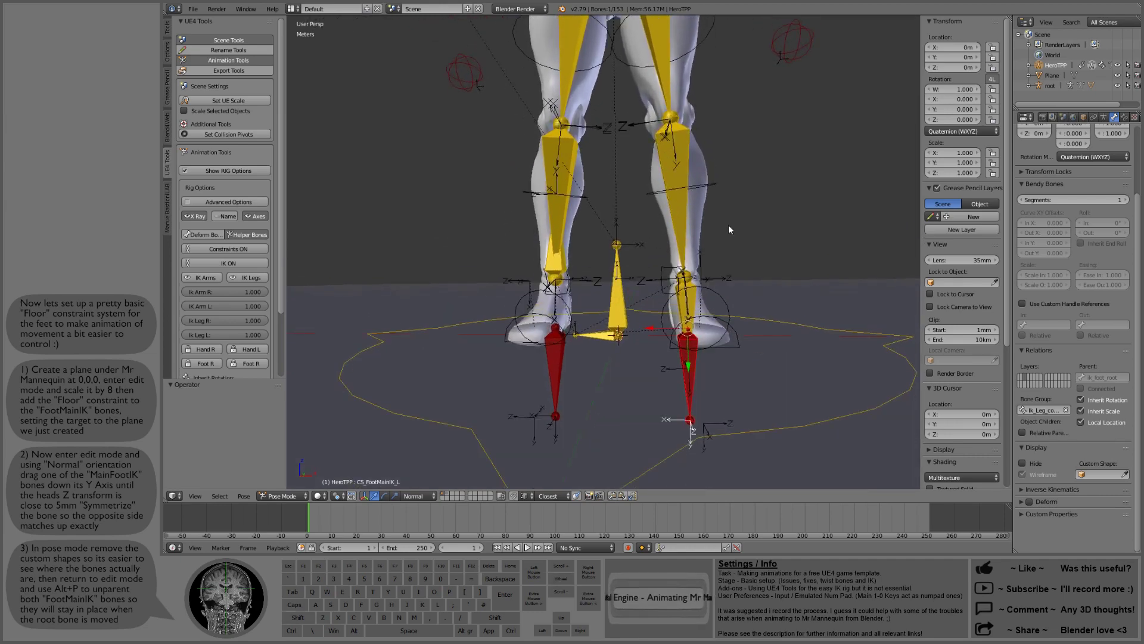
{"action": "scroll", "coordinate": [730, 233], "scroll_direction": "down", "scroll_amount": 2}
{"action": "right_click", "coordinate": [754, 331]}
{"action": "scroll", "coordinate": [753, 265], "scroll_direction": "down", "scroll_amount": 4}
{"action": "middle_click_drag", "start_coordinate": [752, 264], "coordinate": [742, 280]}
{"action": "key", "text": "g"}
{"action": "key", "text": "y"}
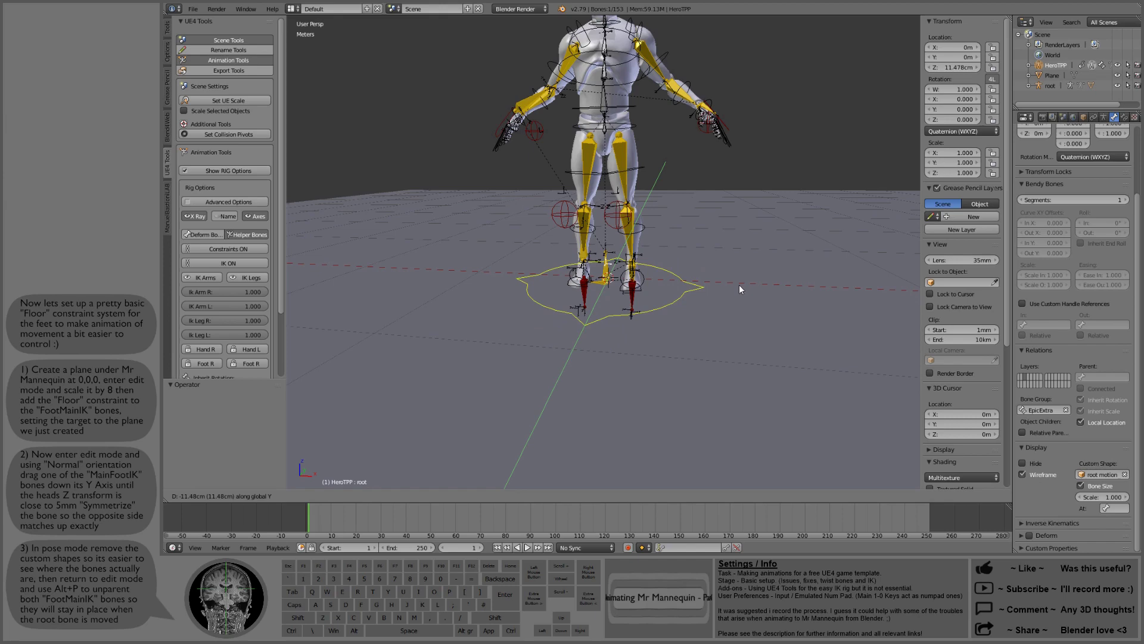
{"action": "right_click", "coordinate": [739, 285]}
Select both CS_FootMainIK bones and clear their parent in Edit Mode
{"action": "scroll", "coordinate": [680, 313], "scroll_direction": "up", "scroll_amount": 4}
{"action": "right_click", "coordinate": [675, 321]}
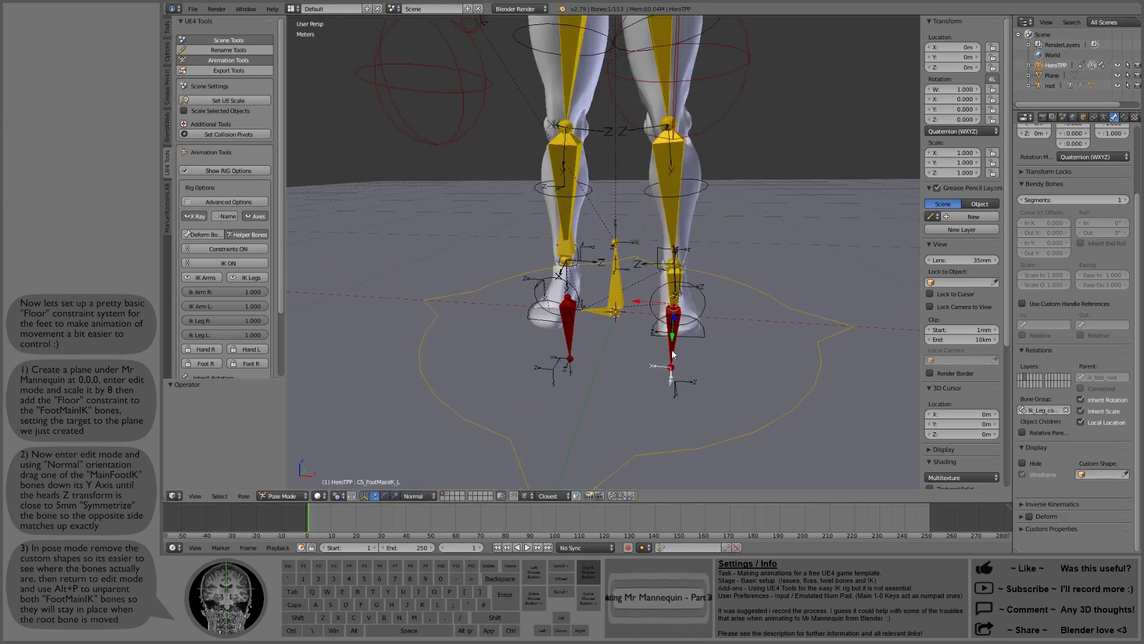
{"action": "scroll", "coordinate": [574, 377], "scroll_direction": "up", "scroll_amount": 2}
{"action": "middle_click_drag", "start_coordinate": [574, 377], "coordinate": [582, 357]}
{"action": "right_click", "coordinate": [542, 402], "text": "shift"}
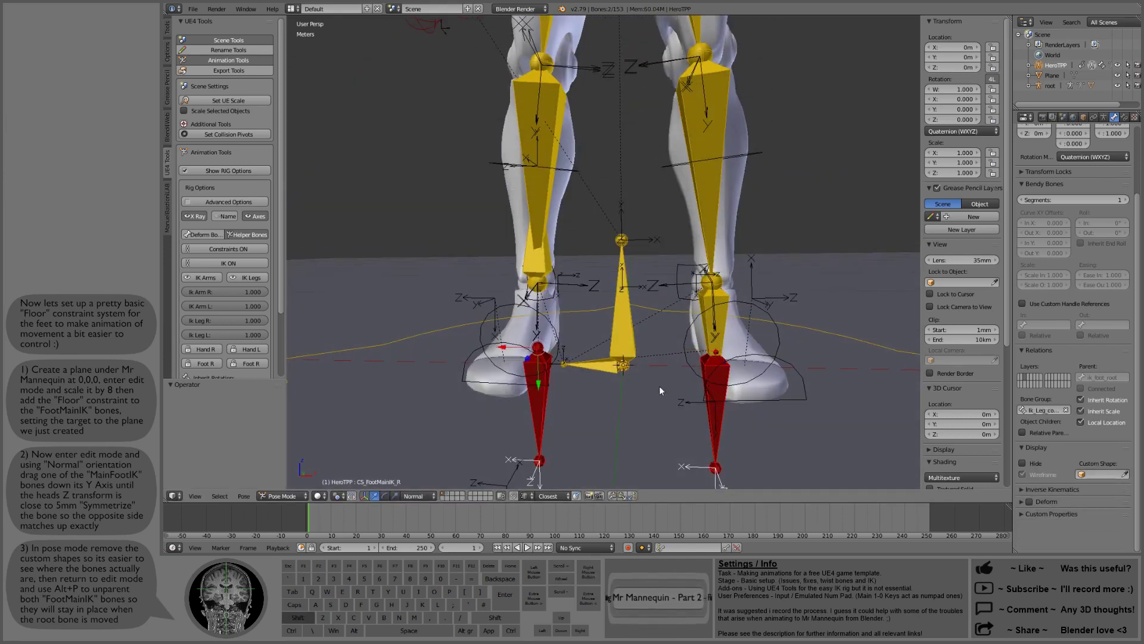
{"action": "middle_click_drag", "start_coordinate": [659, 385], "coordinate": [646, 308], "text": "shift"}
{"action": "key", "text": "Tab"}
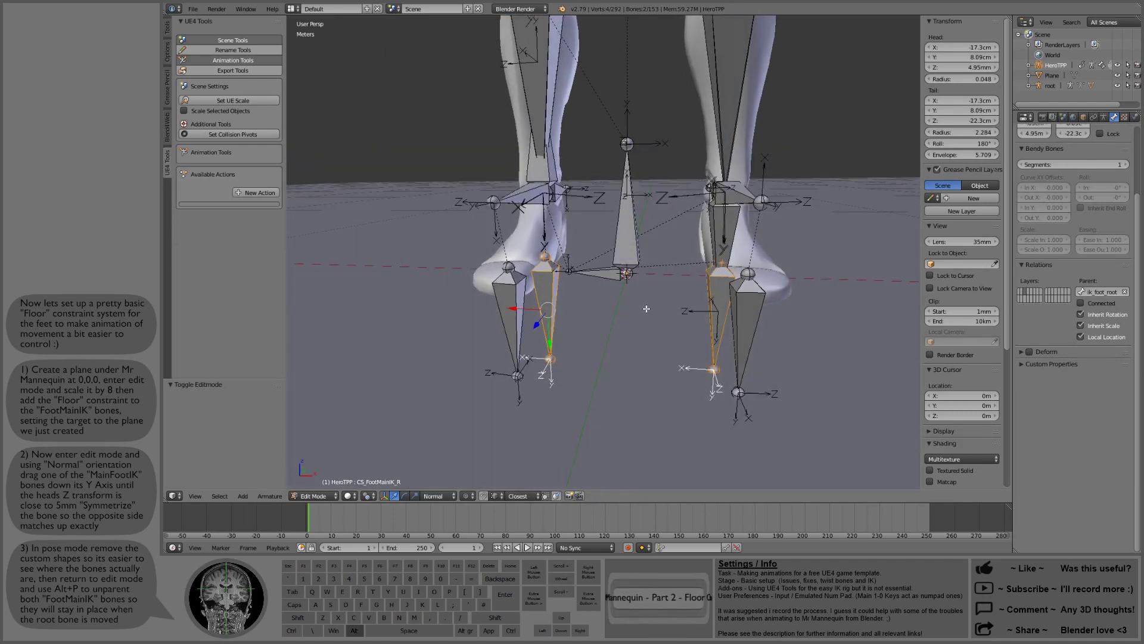
{"action": "key", "text": "alt+p"}
{"action": "left_click", "coordinate": [647, 312]}
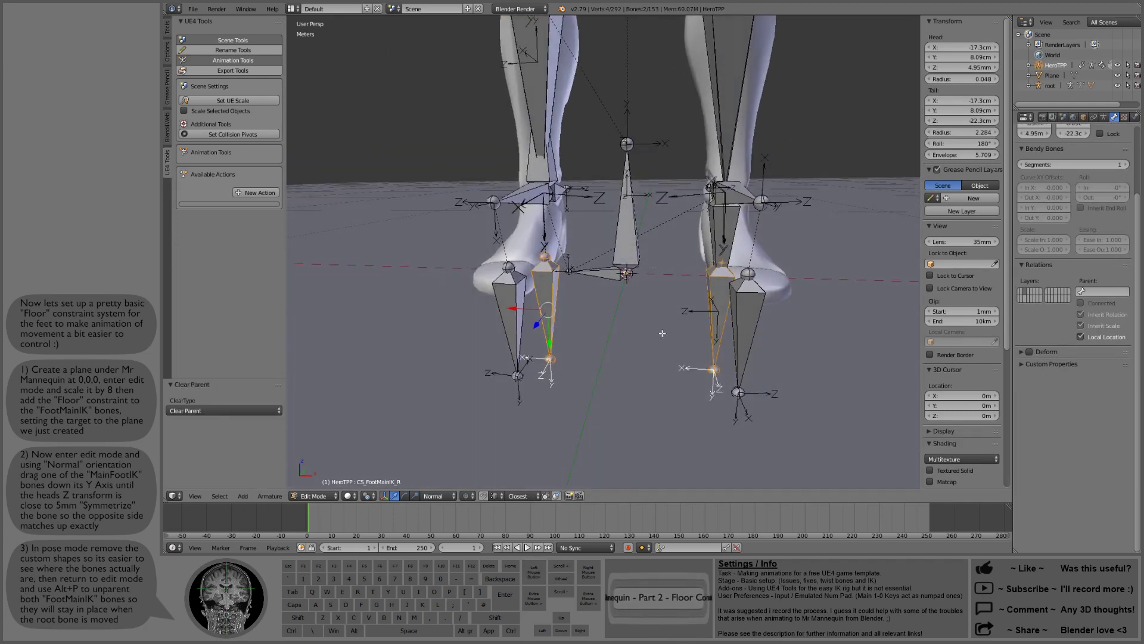
Check the parent relations of the ik_foot_l, ik_foot_root and CS_FootMainIK_L bones
{"action": "middle_click_drag", "start_coordinate": [648, 312], "coordinate": [665, 349]}
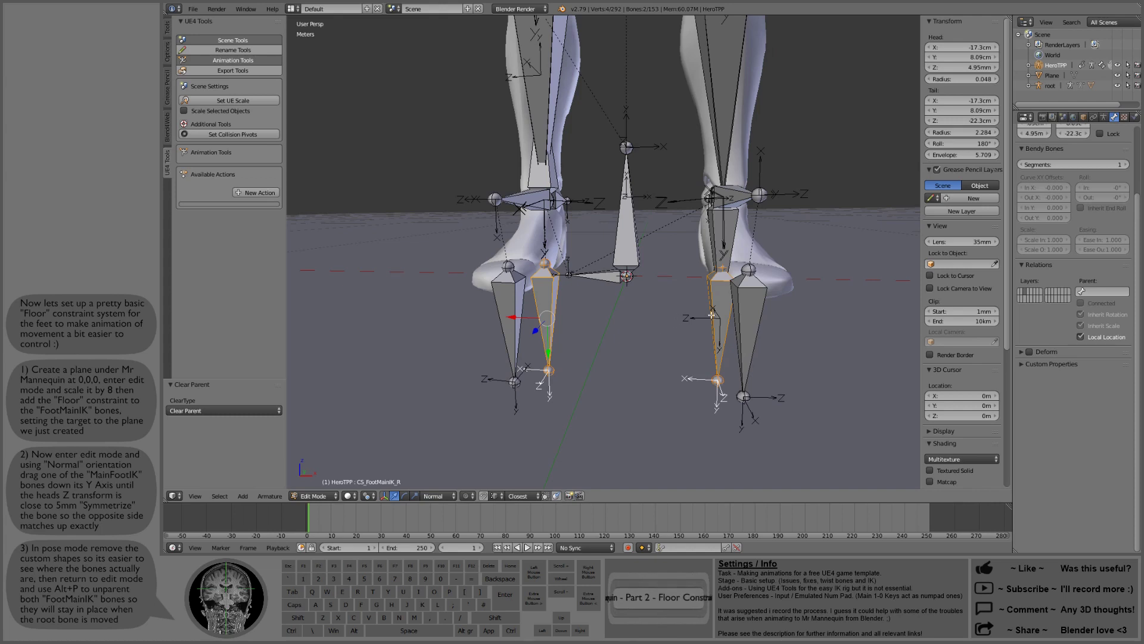
{"action": "right_click", "coordinate": [708, 217]}
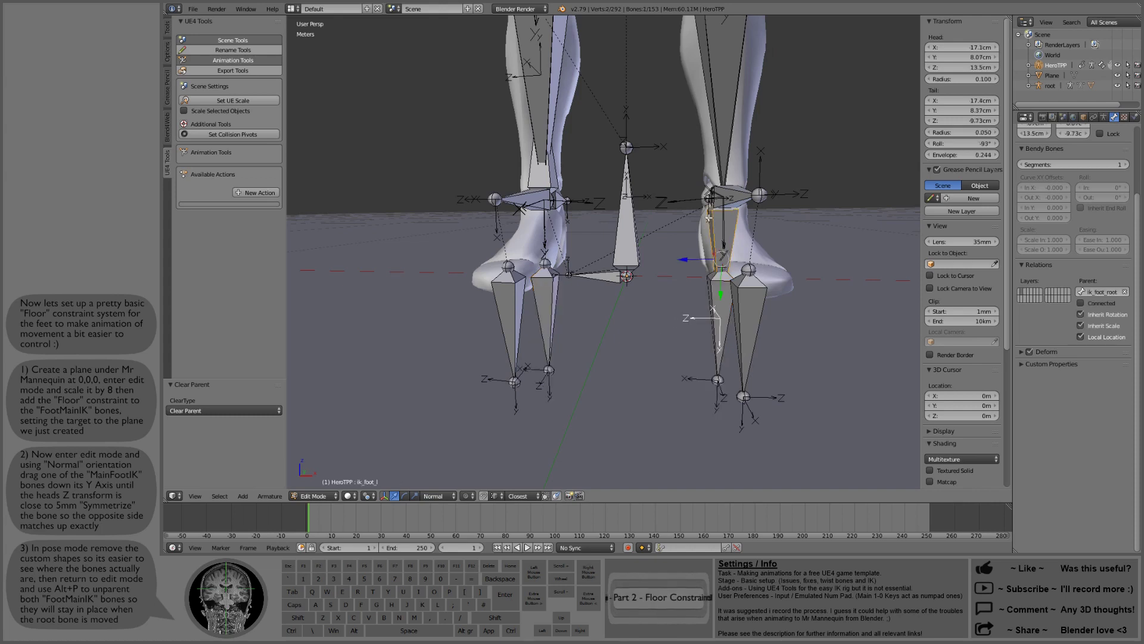
{"action": "right_click", "coordinate": [590, 280]}
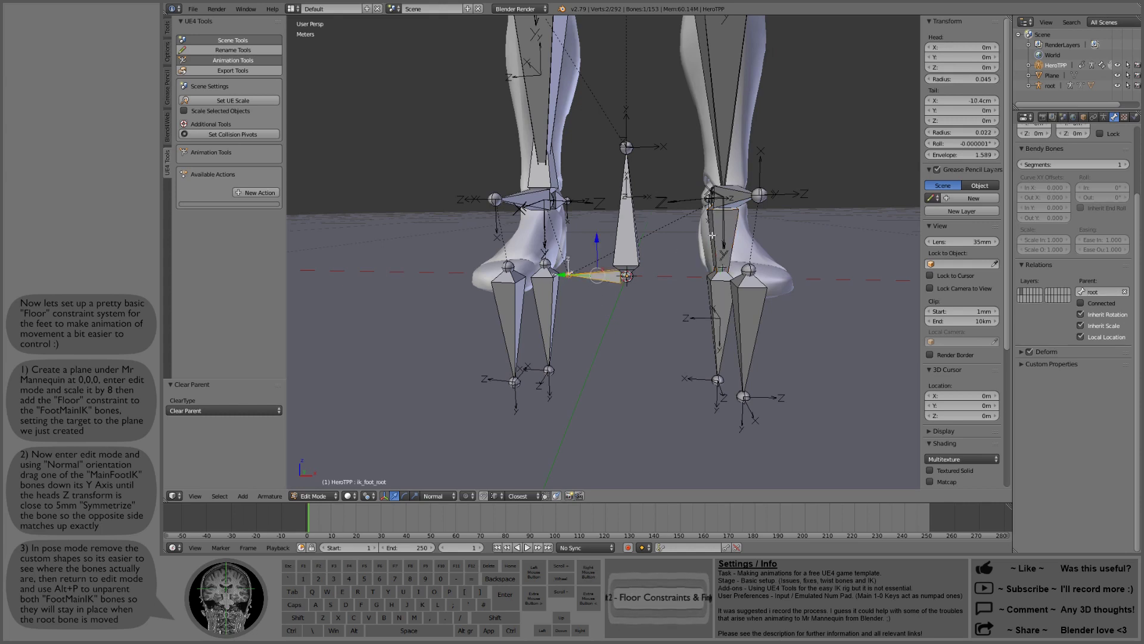
{"action": "right_click", "coordinate": [713, 301]}
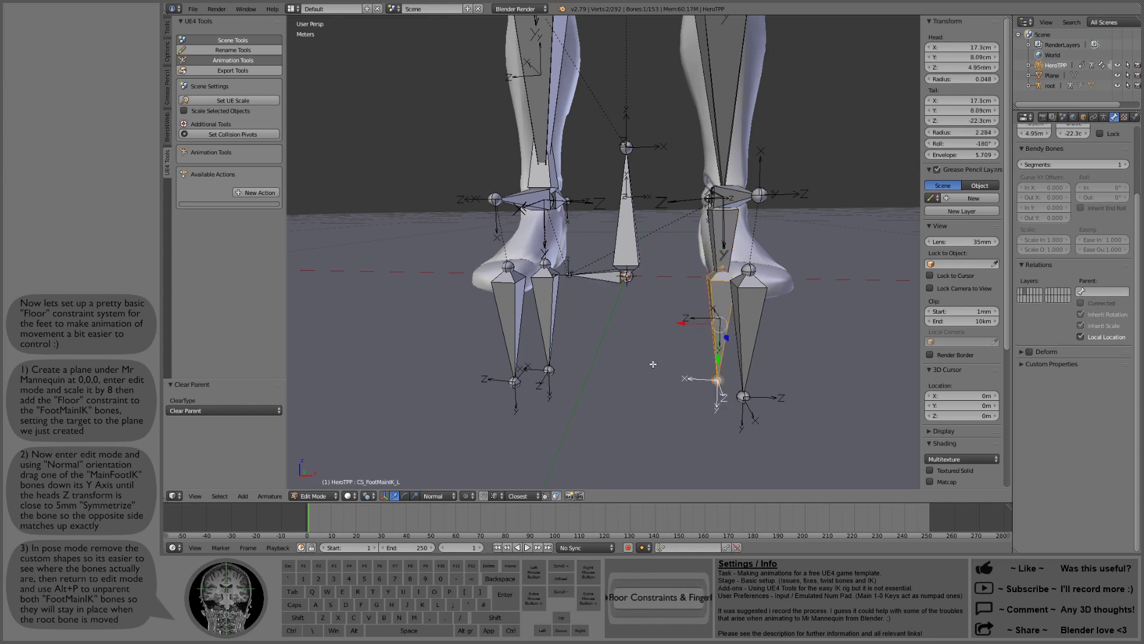
Switch to Pose Mode and try moving the root bone along global Y to test the unparented foot bones
{"action": "key", "text": "ctrl+Tab"}
{"action": "mouse_move", "coordinate": [618, 341]}
{"action": "middle_mouse_down"}
{"action": "mouse_move", "coordinate": [604, 333]}
{"action": "mouse_move", "coordinate": [615, 343]}
{"action": "middle_mouse_up"}
{"action": "middle_click_drag", "start_coordinate": [629, 240], "coordinate": [613, 339], "text": "shift"}
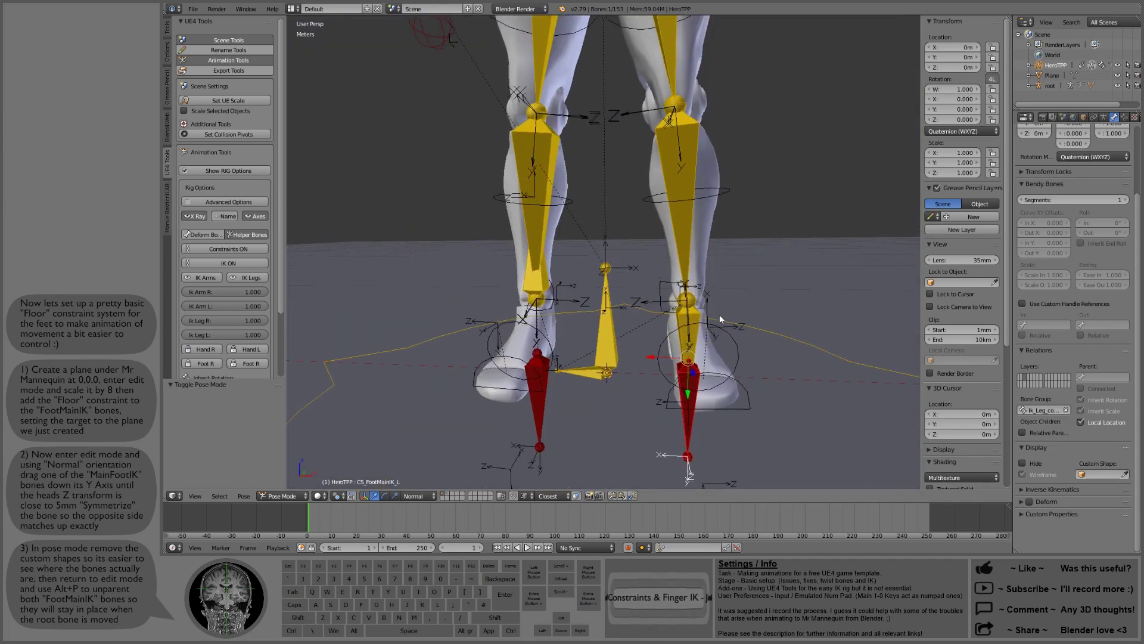
{"action": "middle_click_drag", "start_coordinate": [720, 313], "coordinate": [677, 342]}
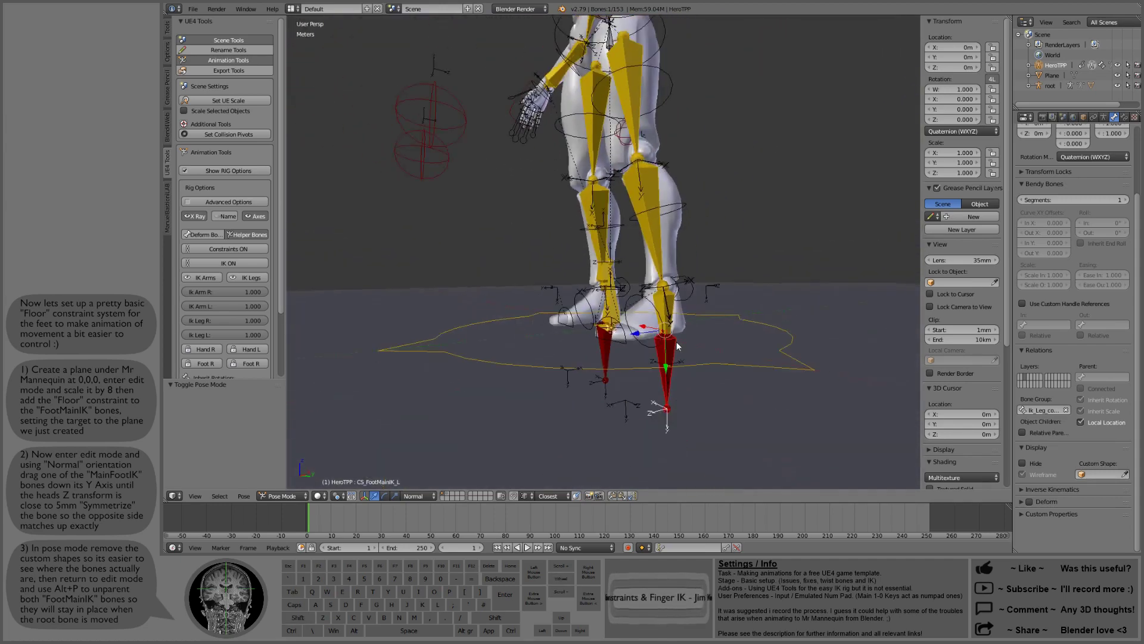
{"action": "right_click", "coordinate": [691, 364]}
{"action": "key", "text": "g"}
{"action": "key", "text": "y"}
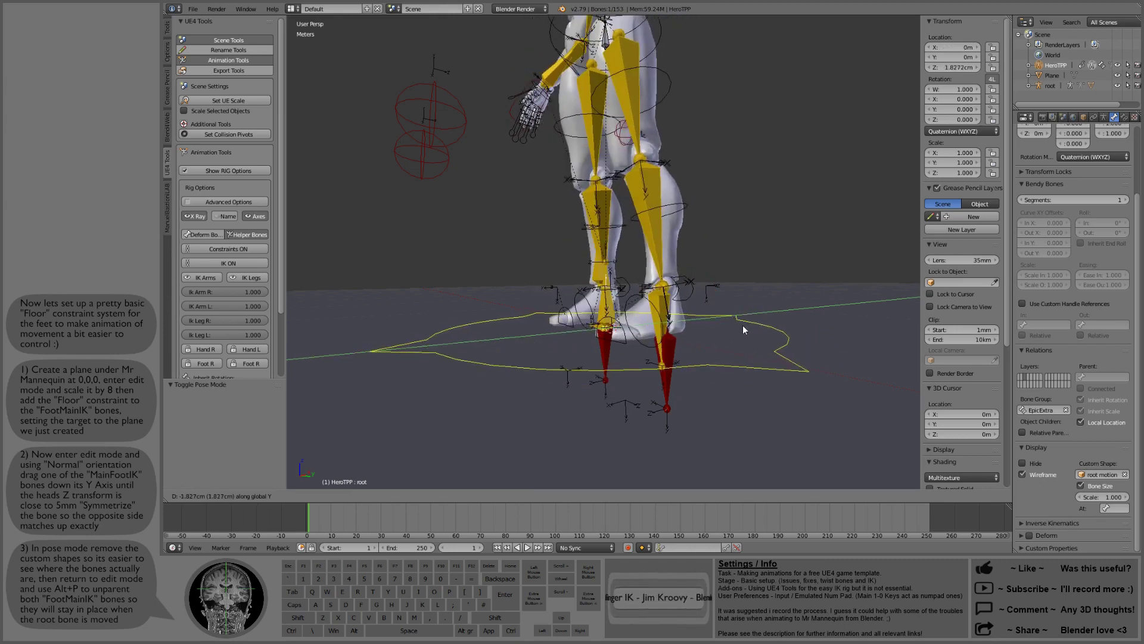
{"action": "right_click", "coordinate": [742, 325]}
Select all bones and clear their pose rotation, location and scale
{"action": "key", "text": "a"}
{"action": "key", "text": "a"}
{"action": "key", "text": "alt+r"}
{"action": "key", "text": "alt+g"}
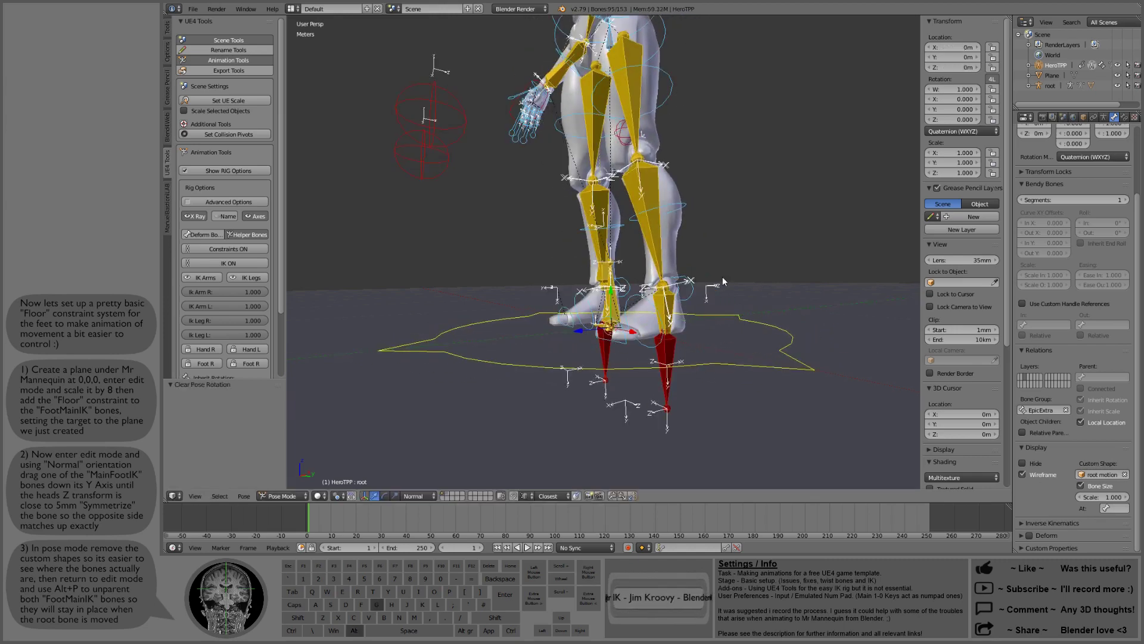
{"action": "key", "text": "alt+s"}
Lower the CS_pelvis bone about 20 cm along global Z to test how the legs bend
{"action": "middle_click_drag", "start_coordinate": [491, 276], "coordinate": [631, 281]}
{"action": "scroll", "coordinate": [592, 294], "scroll_direction": "up", "scroll_amount": 1}
{"action": "right_click", "coordinate": [591, 294]}
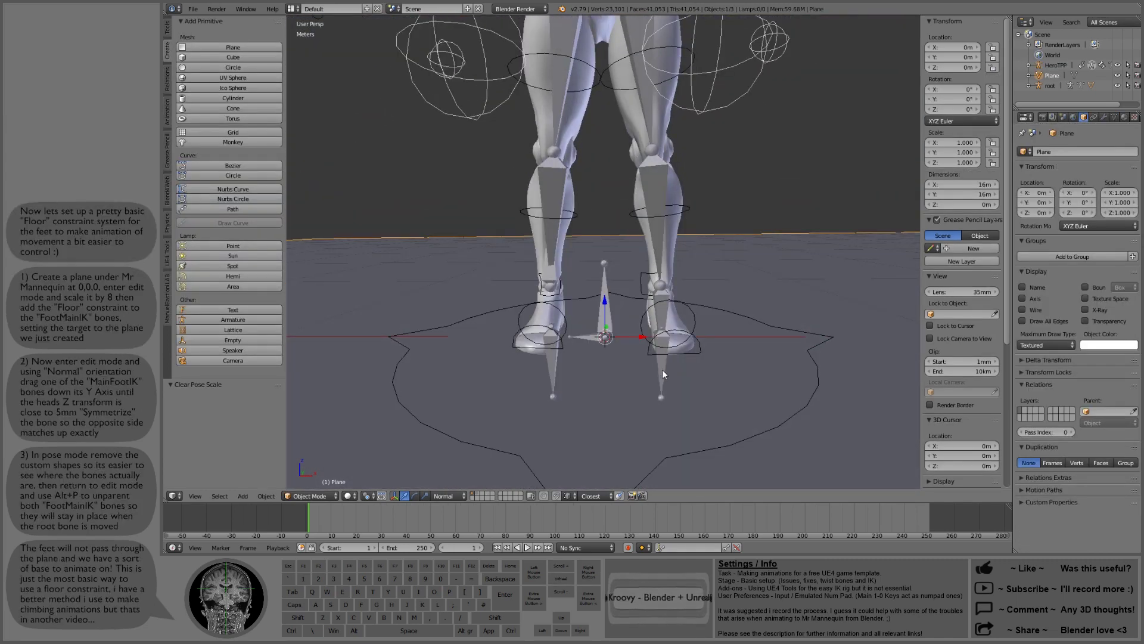
{"action": "scroll", "coordinate": [610, 162], "scroll_direction": "down", "scroll_amount": 2}
{"action": "right_click", "coordinate": [656, 56]}
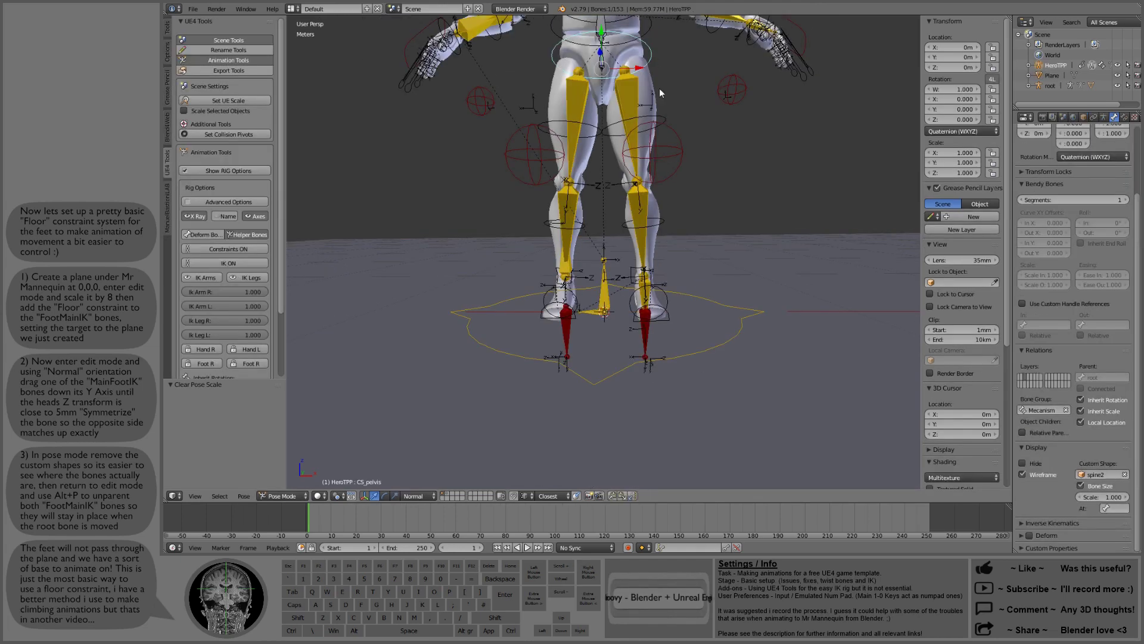
{"action": "key", "text": "g"}
{"action": "key", "text": "z"}
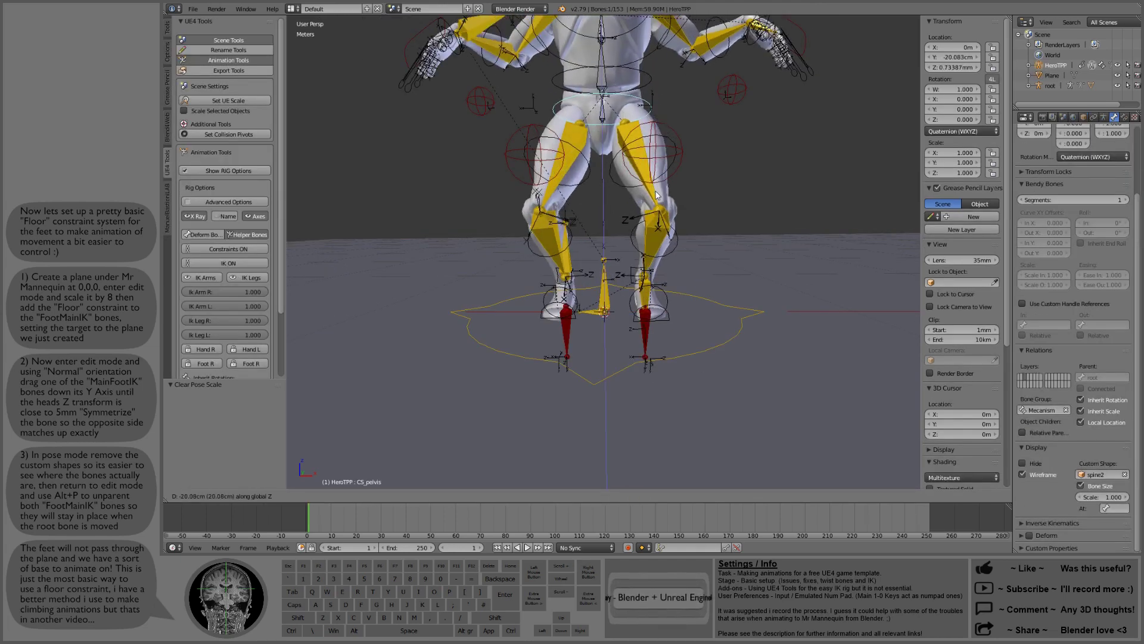
{"action": "left_click", "coordinate": [650, 222]}
Move the CS_FootMainIK_L bone about 26 cm forward and 9 cm down to test its Floor constraint against the plane
{"action": "right_click", "coordinate": [641, 331]}
{"action": "middle_click_drag", "start_coordinate": [684, 277], "coordinate": [562, 258]}
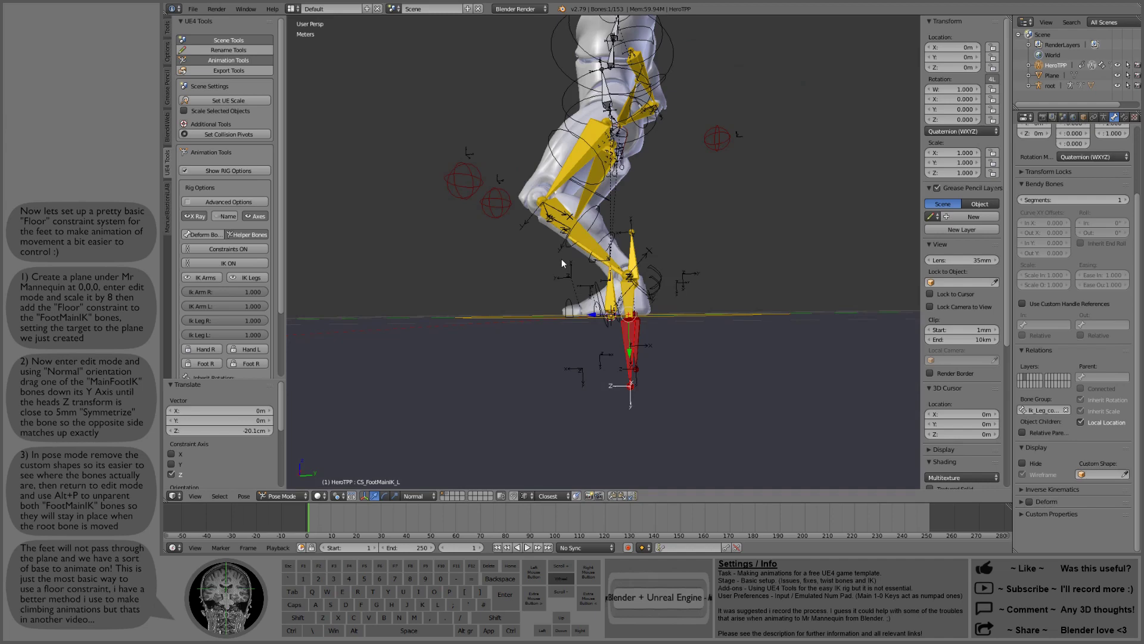
{"action": "key", "text": "g"}
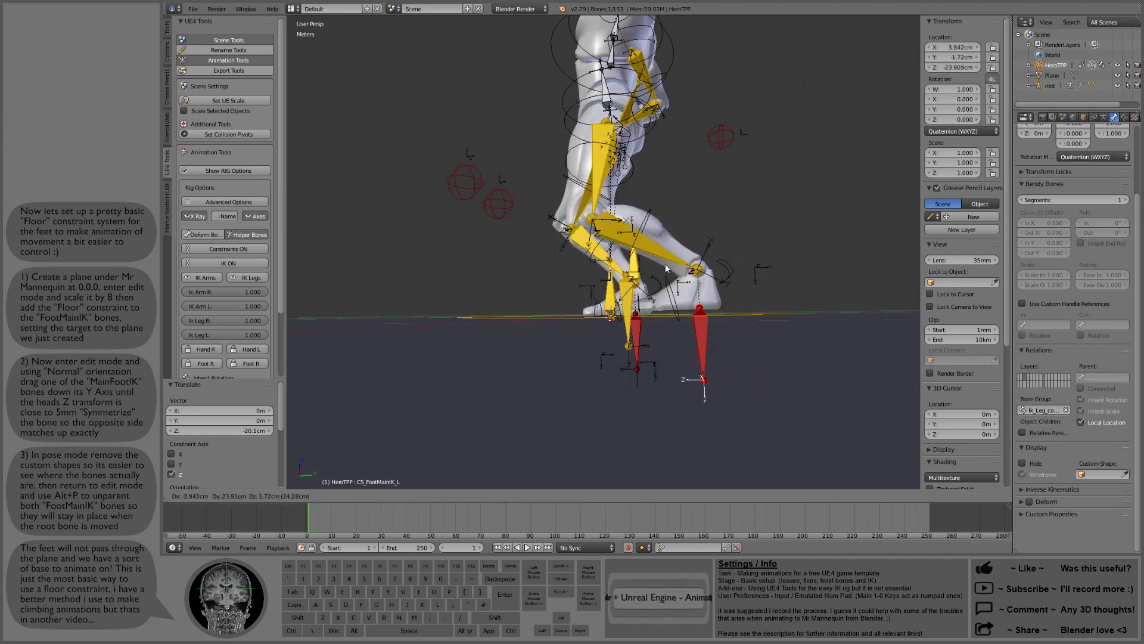
{"action": "left_click", "coordinate": [543, 322]}
{"action": "middle_click_drag", "start_coordinate": [544, 321], "coordinate": [666, 280]}
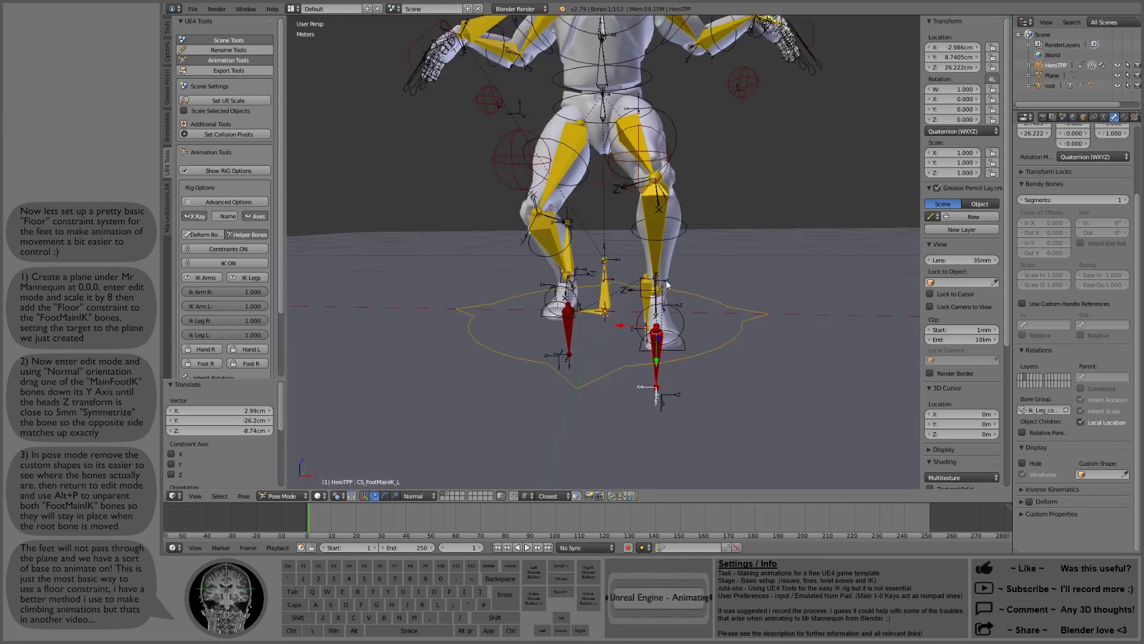
{"action": "middle_click_drag", "start_coordinate": [711, 347], "coordinate": [598, 295]}
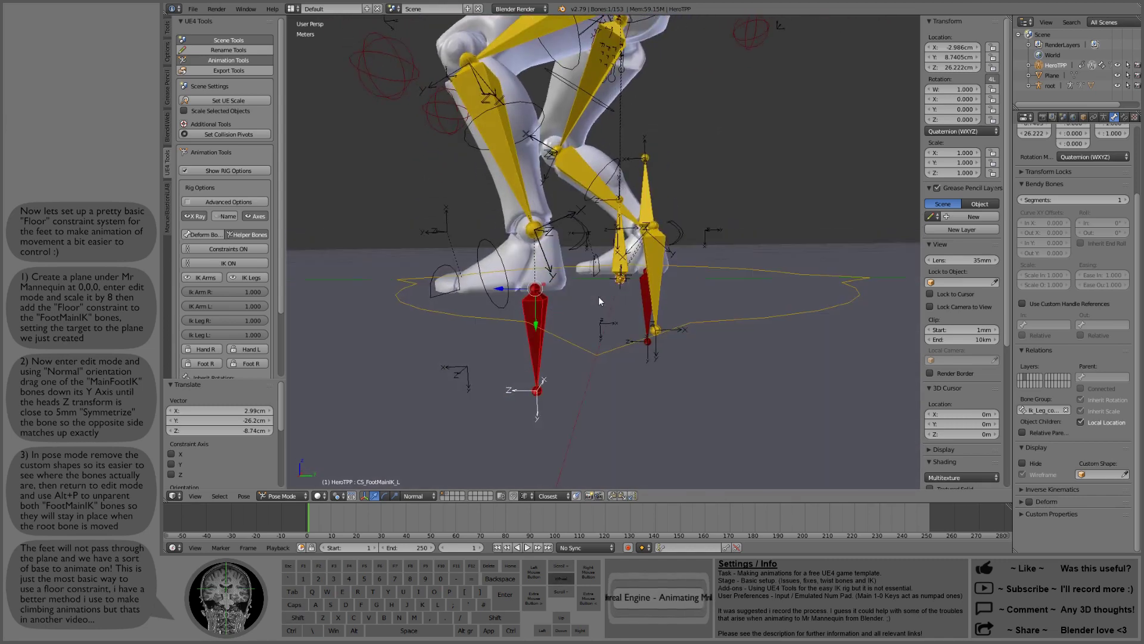
Try rotating the CS_FootRootMain_L bone to test the foot roll, and inspect the planted foot up close
{"action": "right_click", "coordinate": [579, 241]}
{"action": "key", "text": "r"}
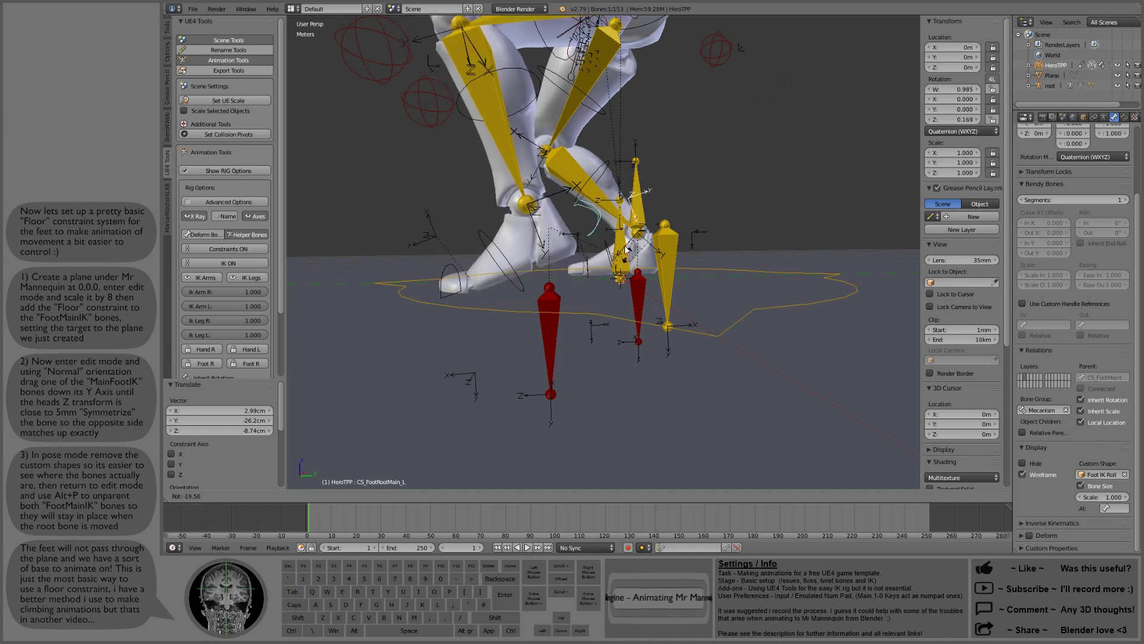
{"action": "right_click", "coordinate": [510, 262]}
{"action": "middle_click_drag", "start_coordinate": [511, 261], "coordinate": [588, 249]}
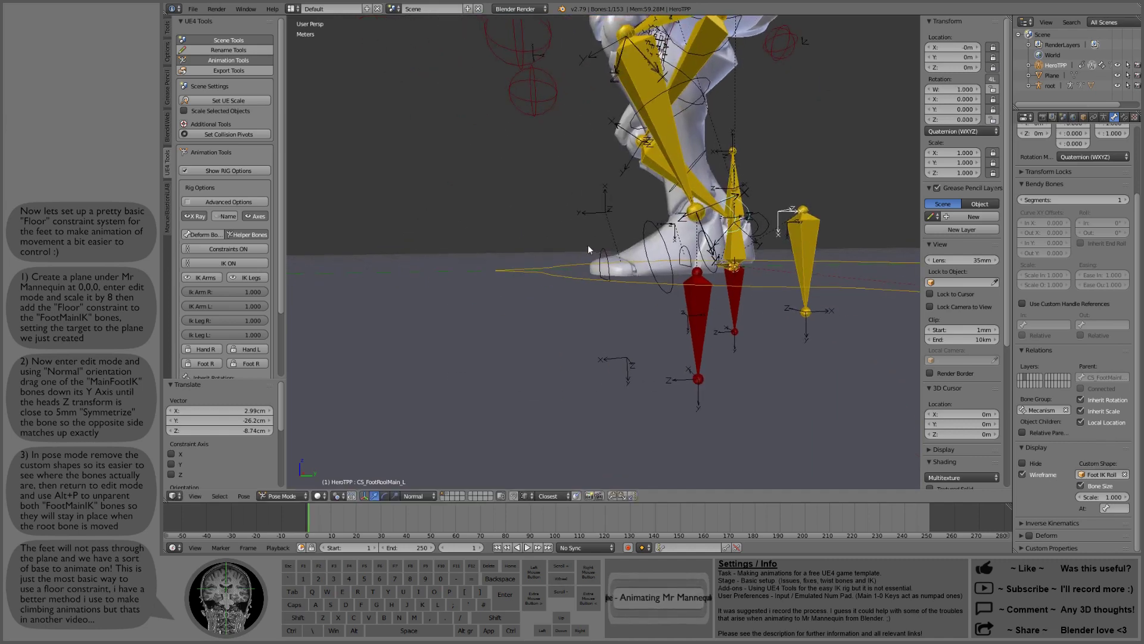
{"action": "scroll", "coordinate": [604, 273], "scroll_direction": "up", "scroll_amount": 2}
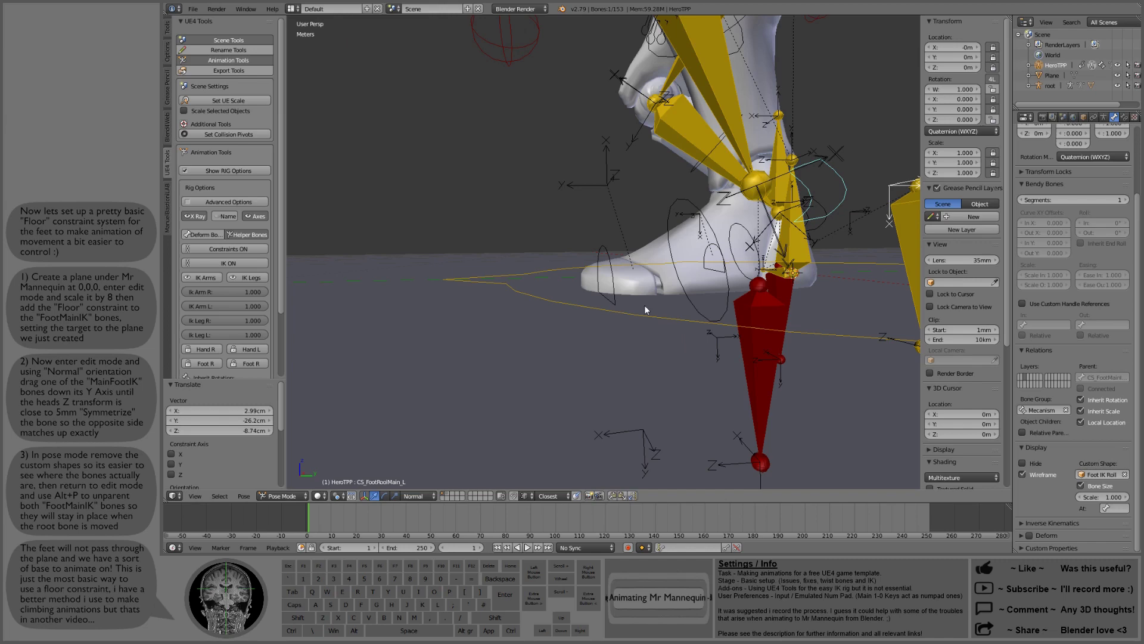
{"action": "scroll", "coordinate": [565, 299], "scroll_direction": "down", "scroll_amount": 3}
{"action": "middle_click_drag", "start_coordinate": [587, 250], "coordinate": [680, 295]}
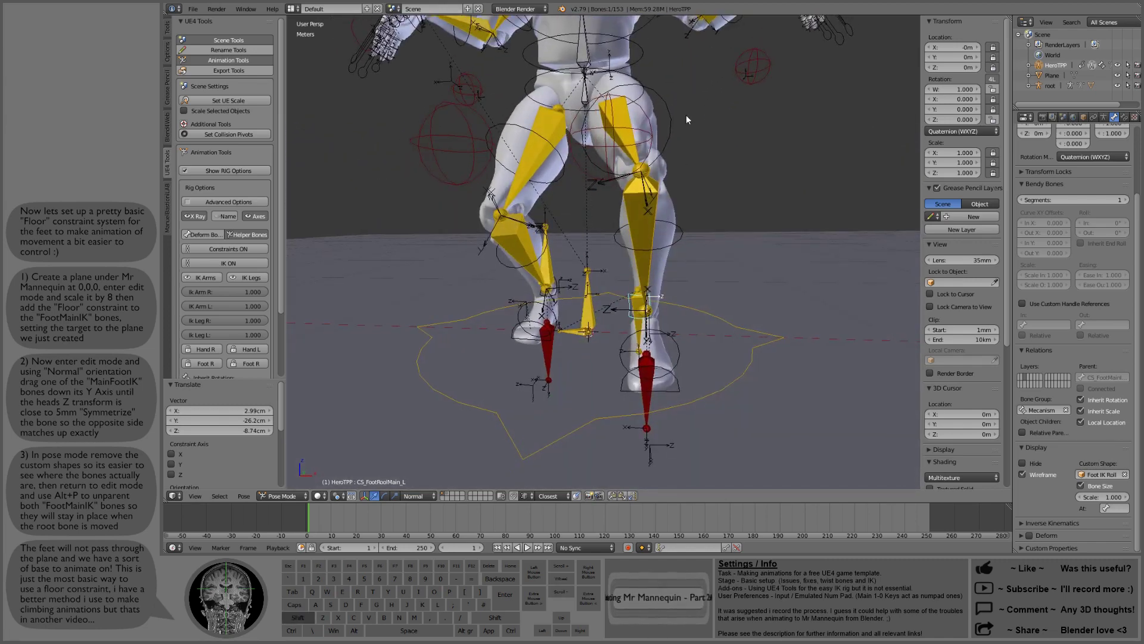
Reset the whole rig to its rest pose by clearing location, rotation and scale on all bones
{"action": "middle_click_drag", "start_coordinate": [686, 119], "coordinate": [692, 234], "text": "shift"}
{"action": "key", "text": "a"}
{"action": "key", "text": "a"}
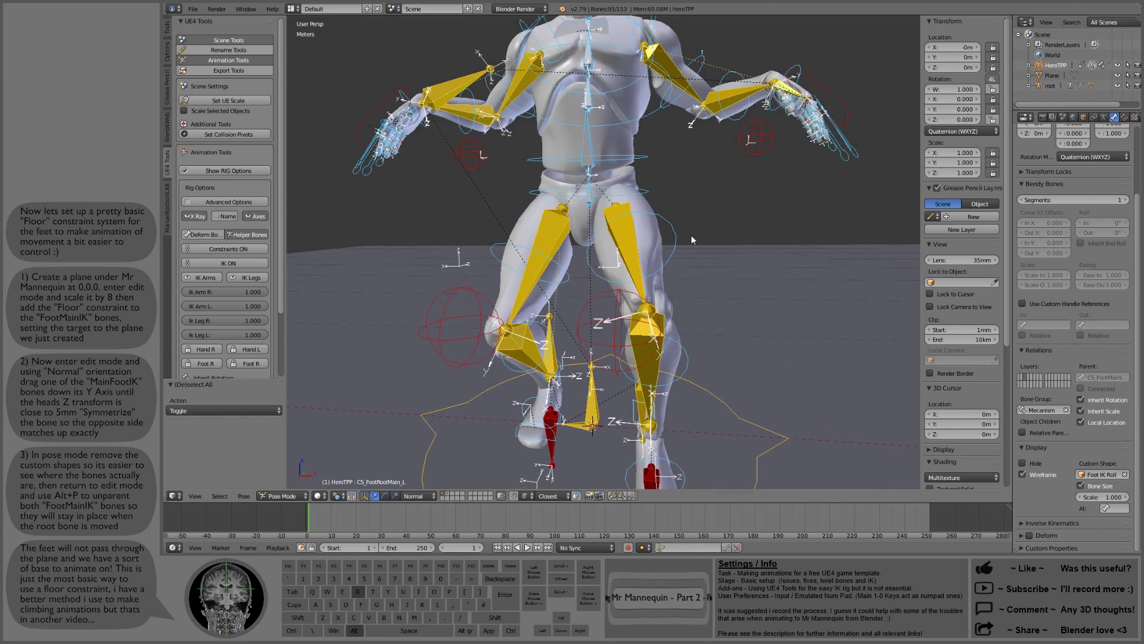
{"action": "key", "text": "alt+g"}
{"action": "key", "text": "alt+s"}
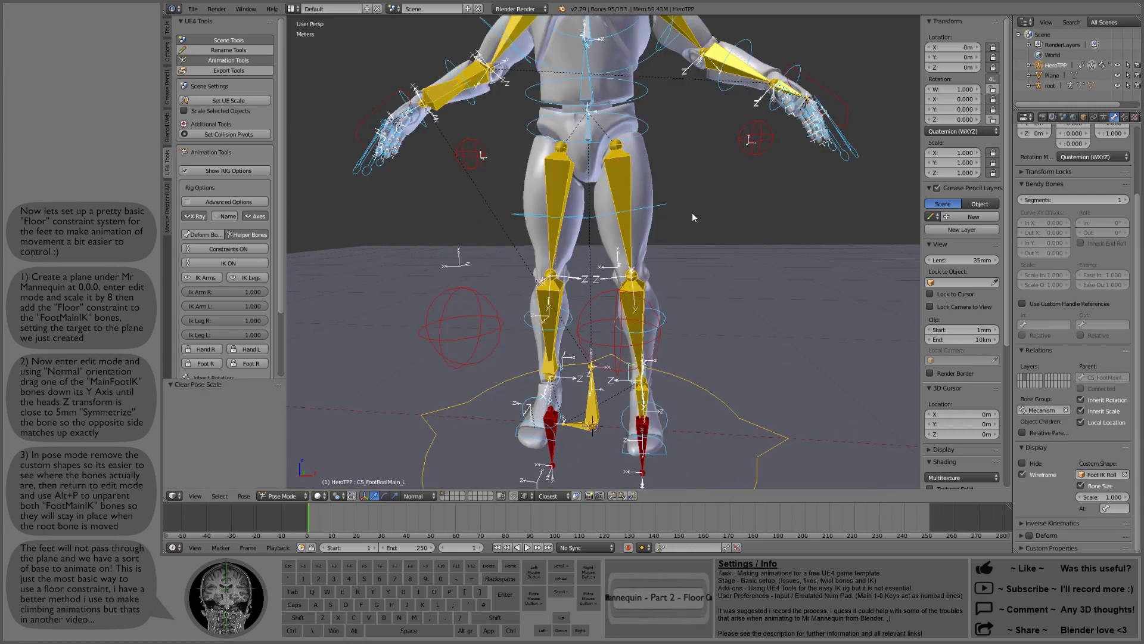
Select the CS_thumb_all_l bone on the left hand and try rotating it to test the thumb's copy rotation mechanism
{"action": "middle_click_drag", "start_coordinate": [685, 124], "coordinate": [691, 177], "text": "shift"}
{"action": "scroll", "coordinate": [669, 235], "scroll_direction": "down", "scroll_amount": 2}
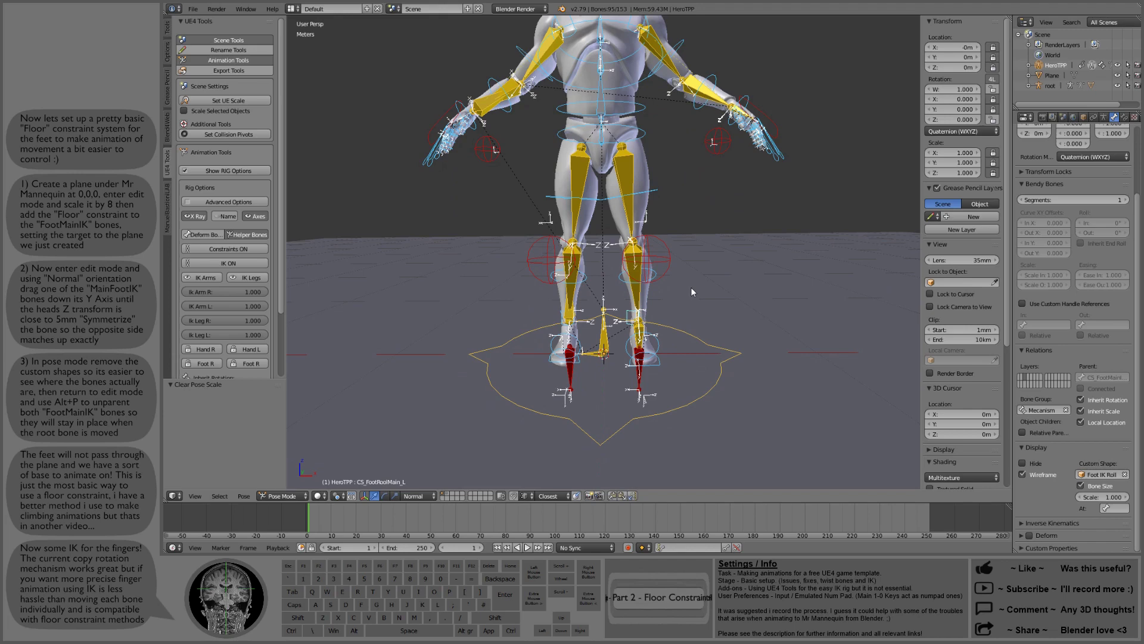
{"action": "scroll", "coordinate": [691, 182], "scroll_direction": "down", "scroll_amount": 1}
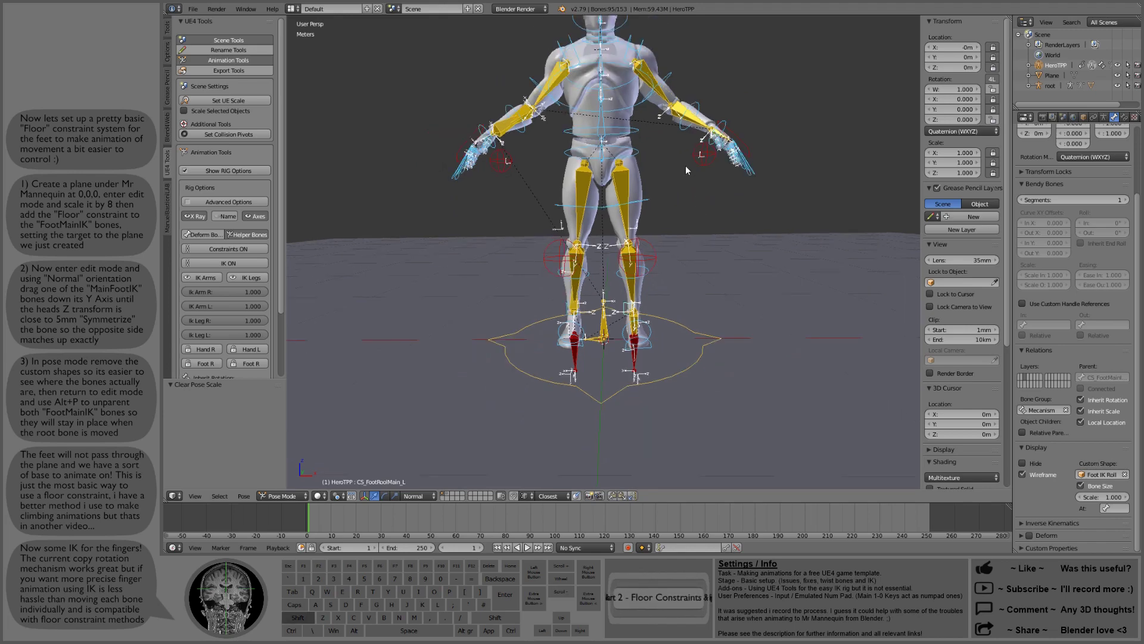
{"action": "middle_click_drag", "start_coordinate": [685, 166], "coordinate": [685, 244], "text": "shift"}
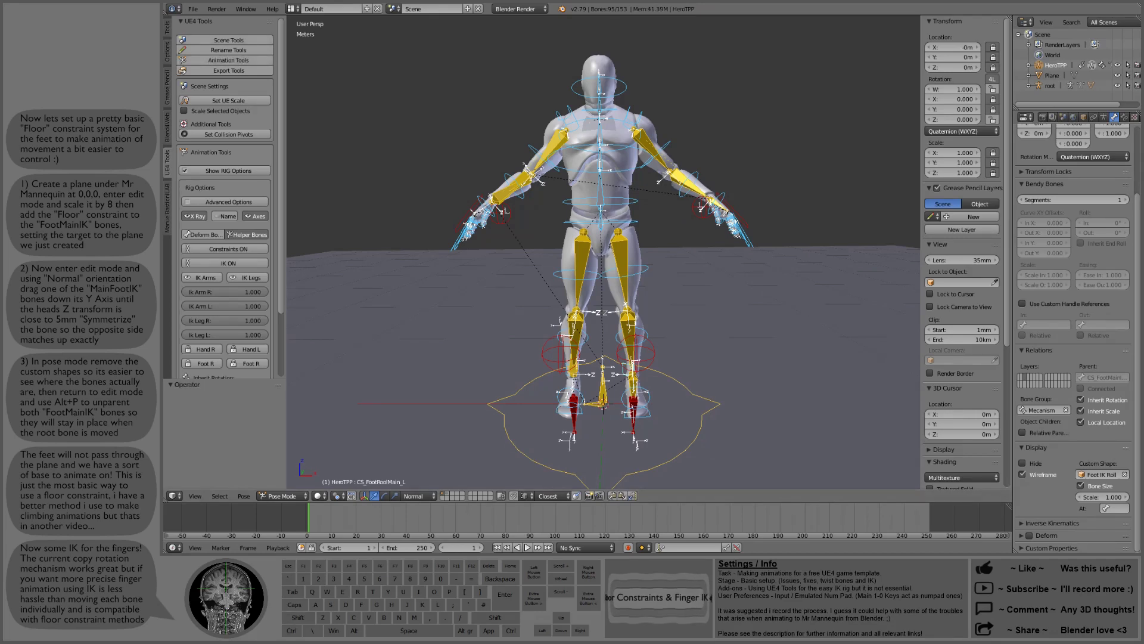
{"action": "middle_click_drag", "start_coordinate": [752, 190], "coordinate": [691, 199]}
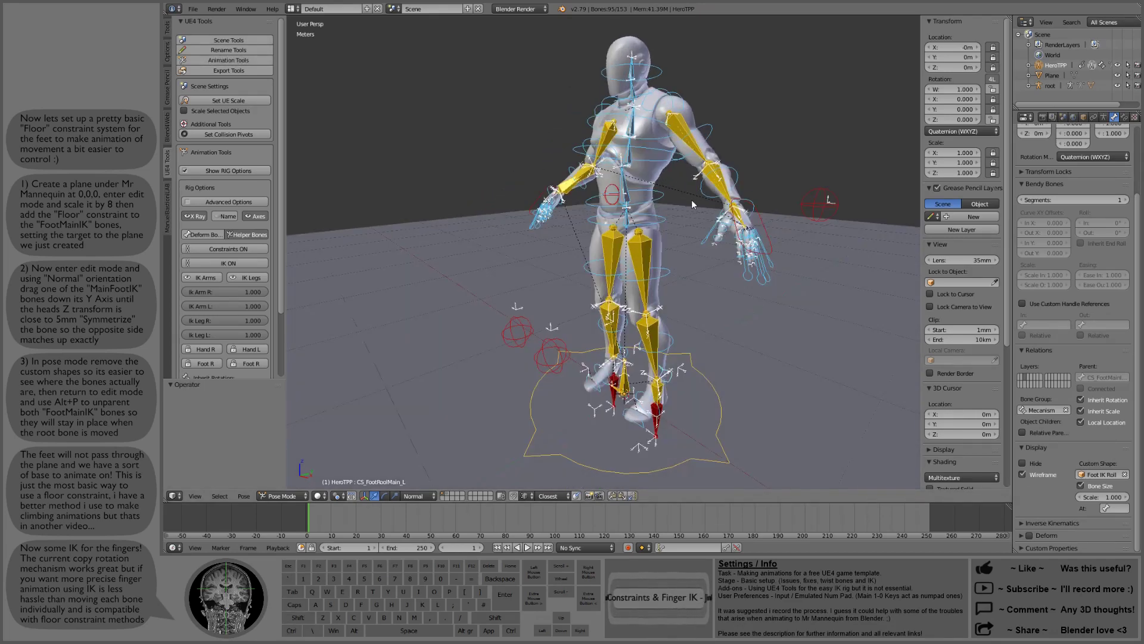
{"action": "scroll", "coordinate": [692, 199], "scroll_direction": "up", "scroll_amount": 2}
{"action": "middle_click_drag", "start_coordinate": [775, 208], "coordinate": [587, 235], "text": "shift"}
{"action": "scroll", "coordinate": [560, 245], "scroll_direction": "up", "scroll_amount": 5}
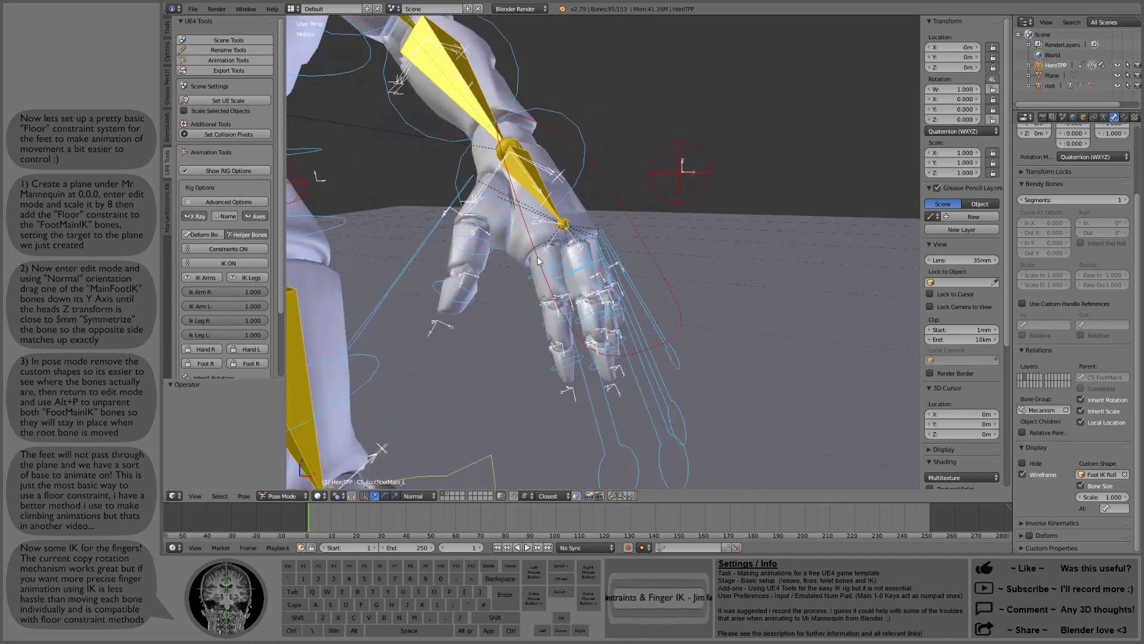
{"action": "middle_click_drag", "start_coordinate": [506, 262], "coordinate": [583, 277]}
{"action": "right_click", "coordinate": [579, 289]}
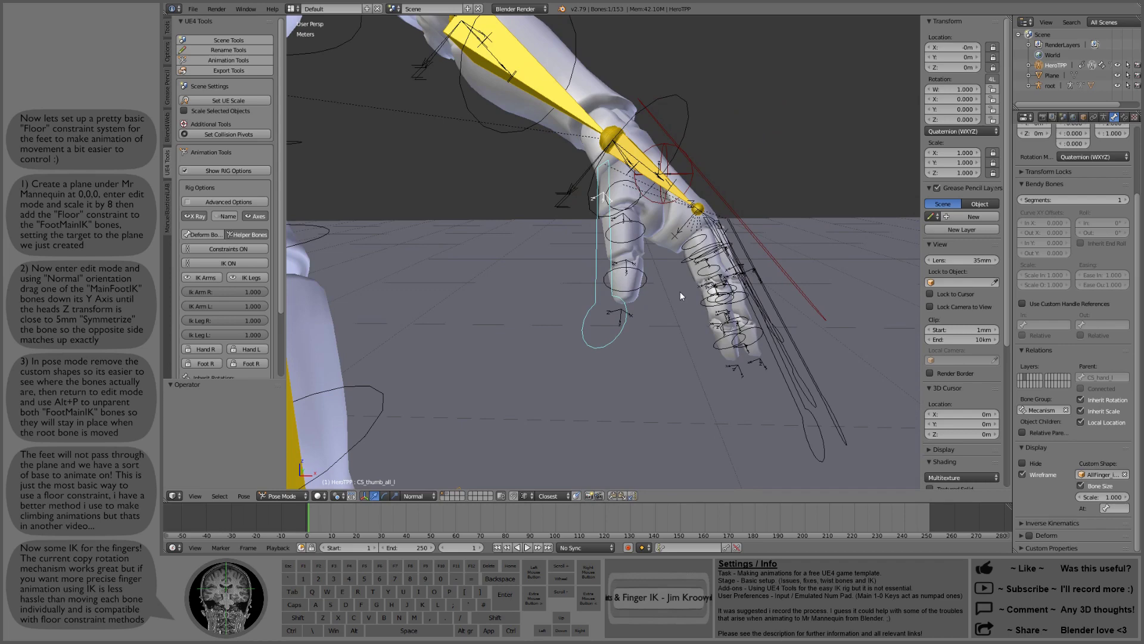
{"action": "key", "text": "r"}
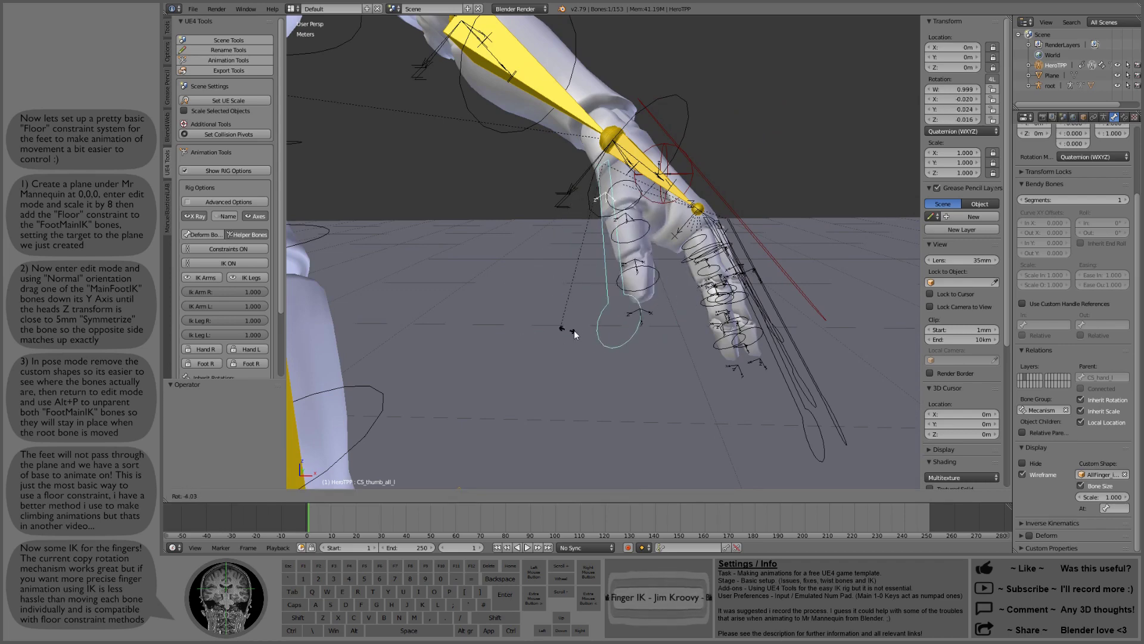
{"action": "right_click", "coordinate": [591, 330]}
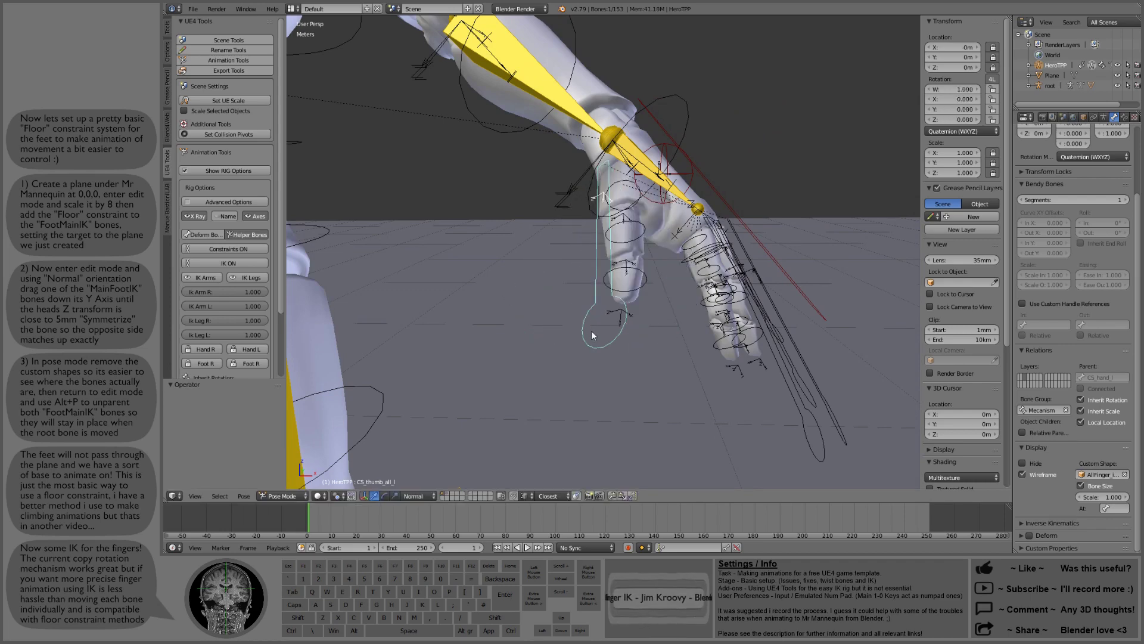
Rotate the CS_thumb_all_l bone about 48° to curl the thumb across the palm
{"action": "middle_click_drag", "start_coordinate": [591, 330], "coordinate": [742, 249]}
{"action": "scroll", "coordinate": [688, 244], "scroll_direction": "up", "scroll_amount": 3}
{"action": "key", "text": "r"}
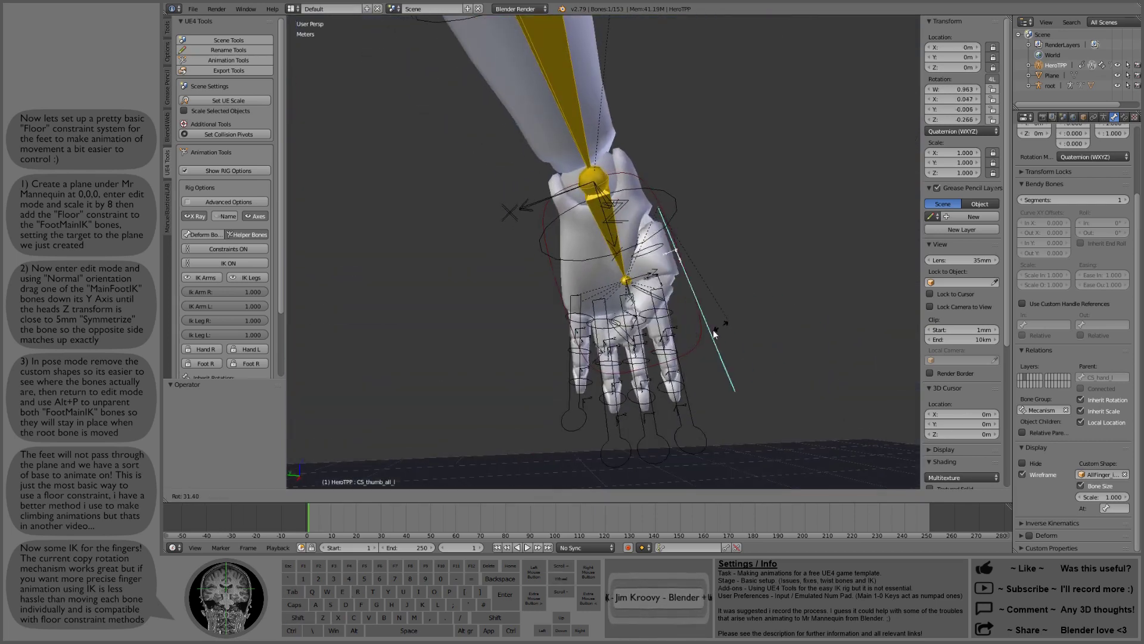
{"action": "left_click", "coordinate": [693, 335]}
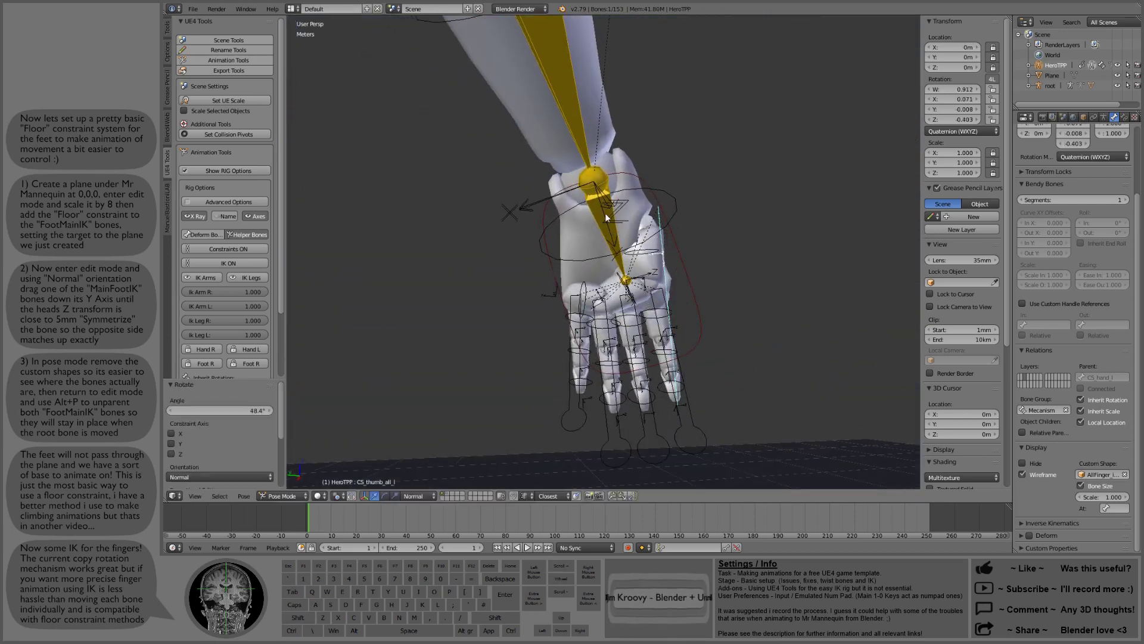
Try a second rotation of the curled CS_thumb_all_l bone from a side view of the hand
{"action": "middle_click_drag", "start_coordinate": [603, 226], "coordinate": [691, 278]}
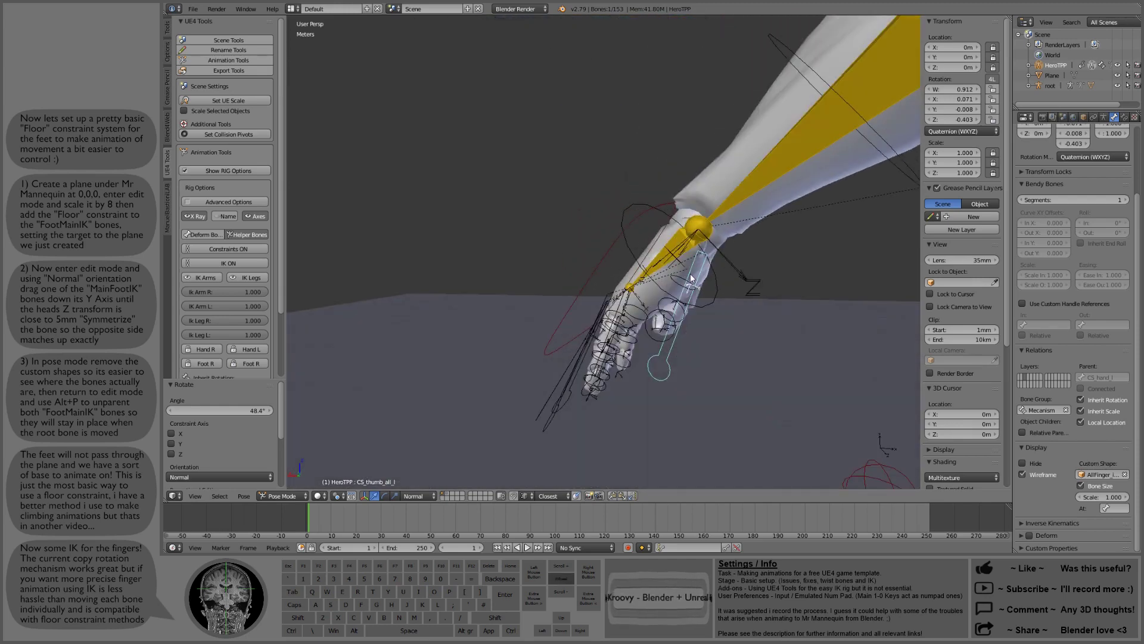
{"action": "key", "text": "r"}
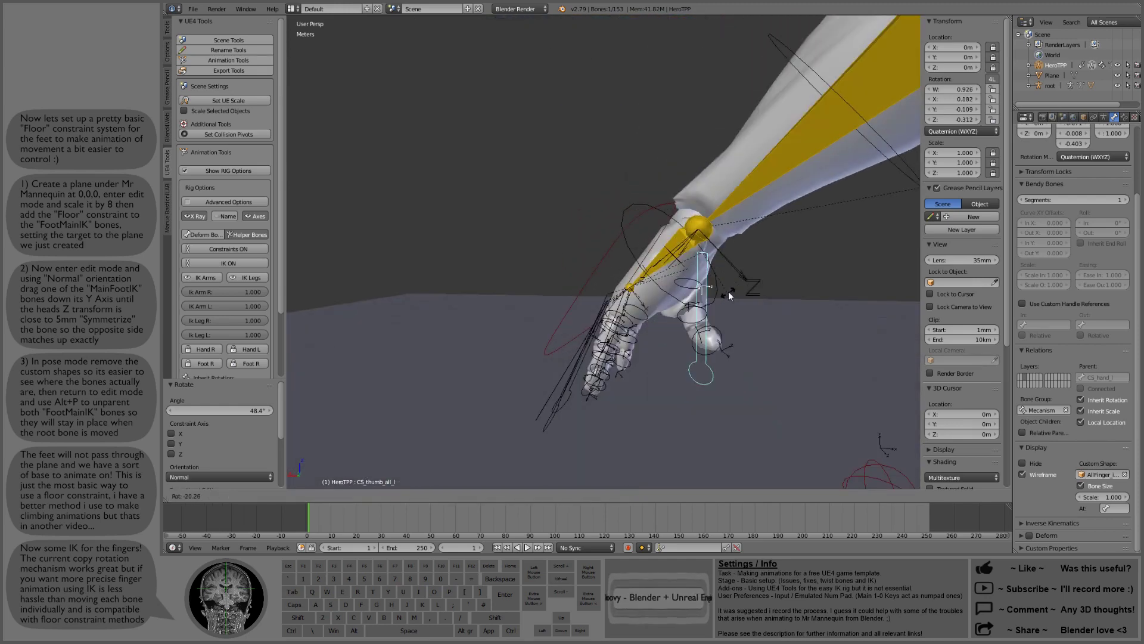
{"action": "right_click", "coordinate": [716, 299]}
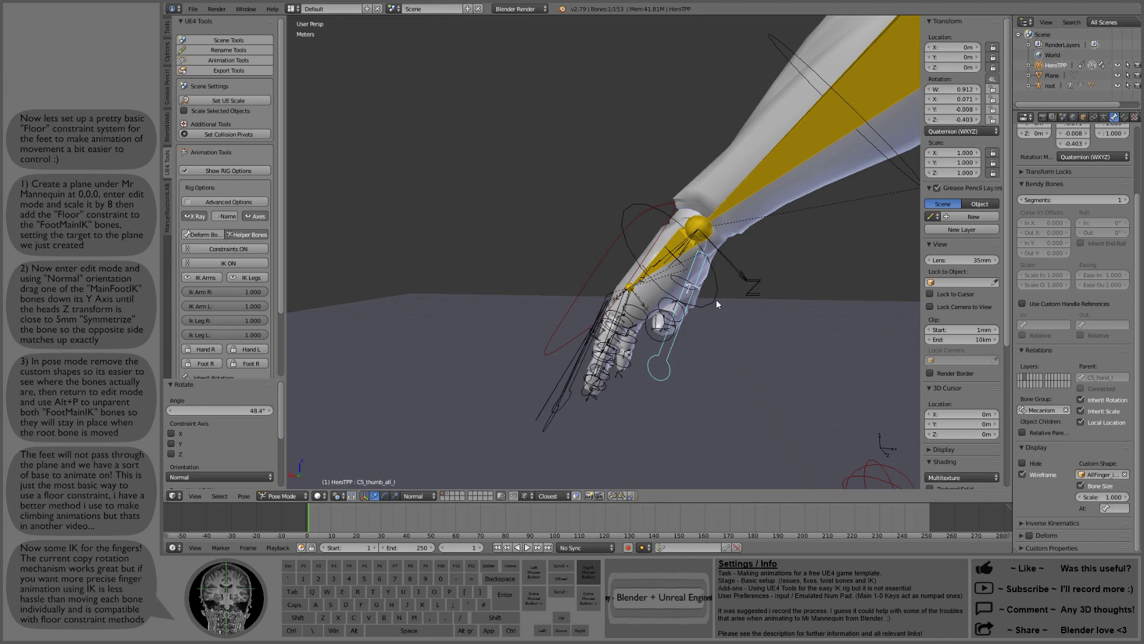
Clear the pose rotation so the thumb returns to its rest position
{"action": "middle_click_drag", "start_coordinate": [716, 299], "coordinate": [670, 301]}
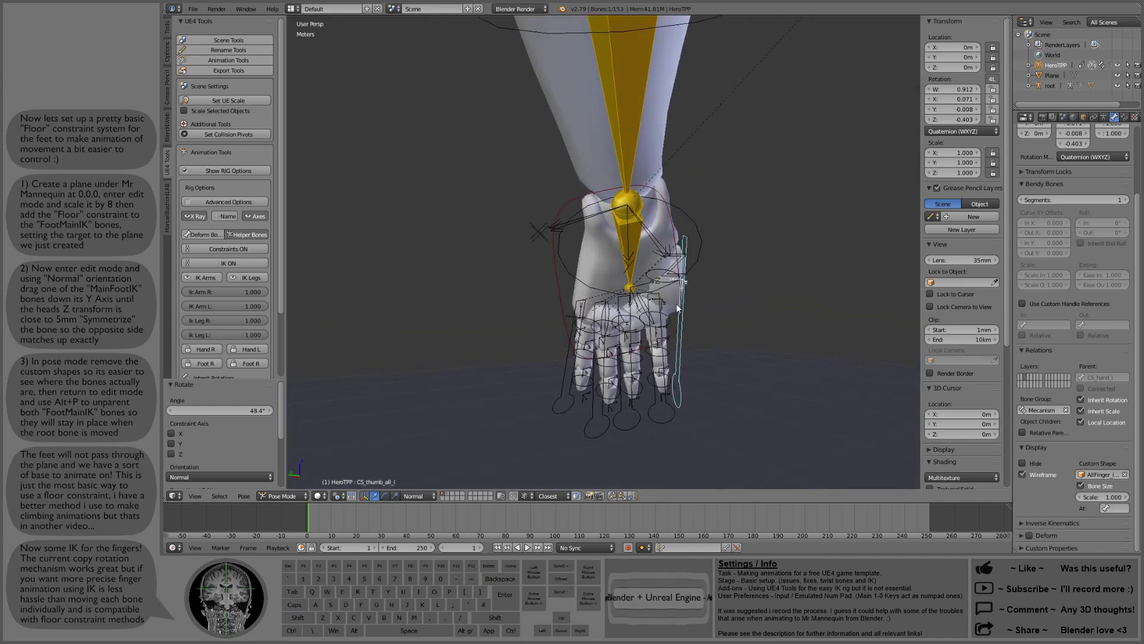
{"action": "key", "text": "a"}
{"action": "key", "text": "alt+r"}
Select the CS_thumb_03_l bone at the thumb tip, enter Edit Mode and duplicate it in place
{"action": "mouse_move", "coordinate": [731, 356]}
{"action": "middle_mouse_down"}
{"action": "mouse_move", "coordinate": [593, 340]}
{"action": "mouse_move", "coordinate": [575, 301]}
{"action": "mouse_move", "coordinate": [528, 320]}
{"action": "mouse_move", "coordinate": [584, 283]}
{"action": "mouse_move", "coordinate": [667, 270]}
{"action": "mouse_move", "coordinate": [737, 352]}
{"action": "middle_mouse_up"}
{"action": "right_click", "coordinate": [502, 299]}
{"action": "right_click", "coordinate": [508, 297]}
{"action": "key", "text": "Tab"}
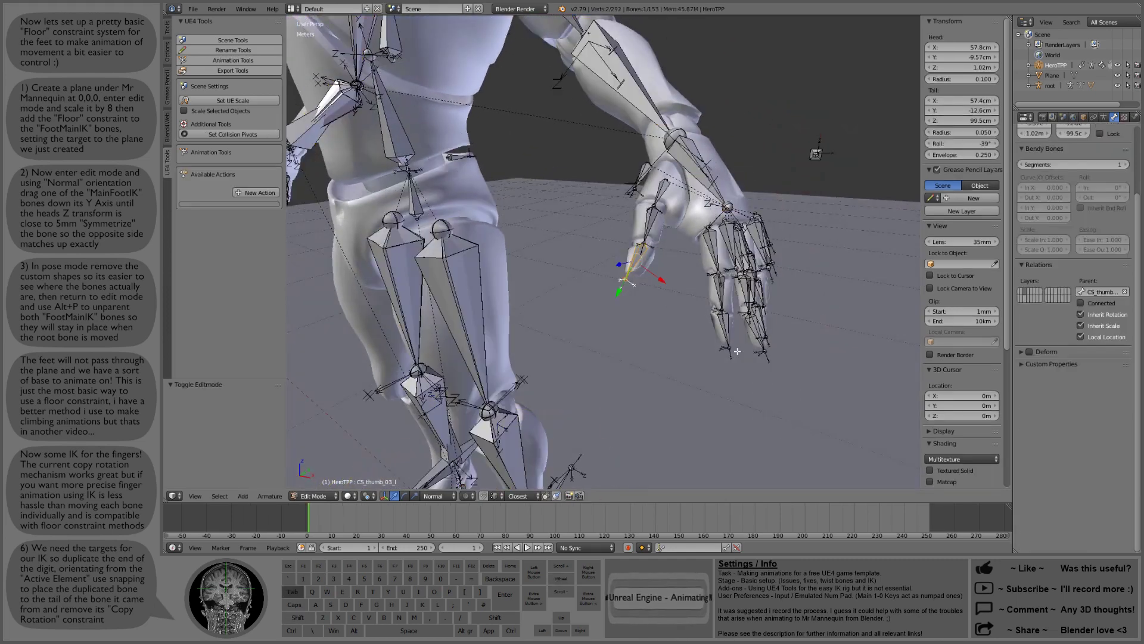
{"action": "scroll", "coordinate": [680, 254], "scroll_direction": "up", "scroll_amount": 3}
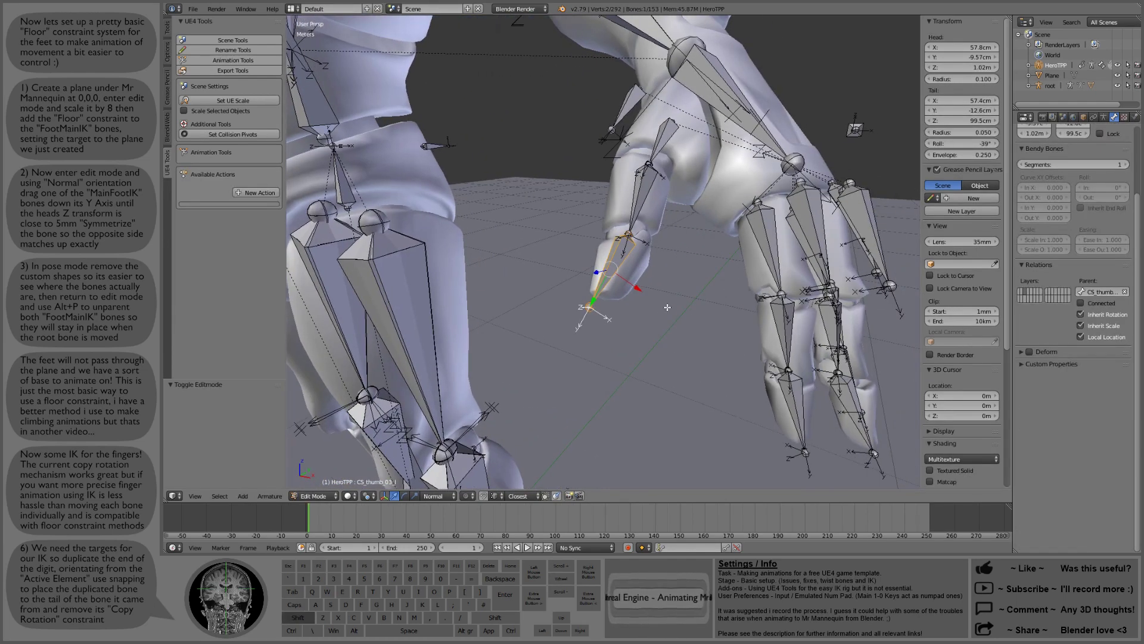
{"action": "key", "text": "shift+d"}
{"action": "right_click", "coordinate": [587, 314]}
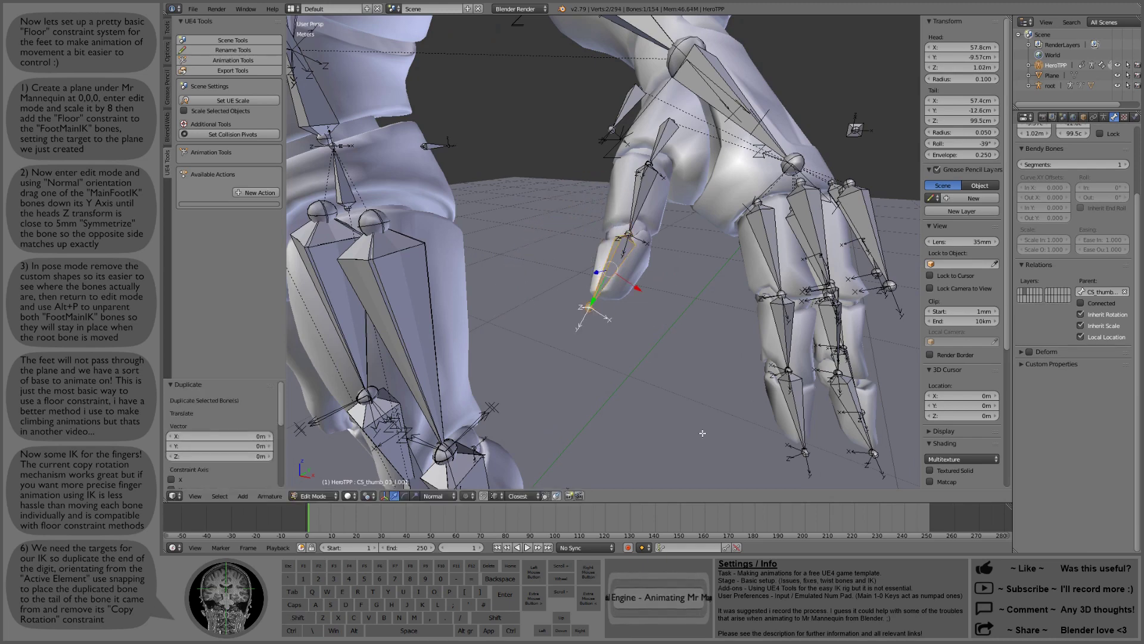
Turn on snapping and move the duplicated thumb bone so its head sits on the tail of CS_thumb_03_l
{"action": "left_click", "coordinate": [482, 497]}
{"action": "left_click", "coordinate": [366, 497]}
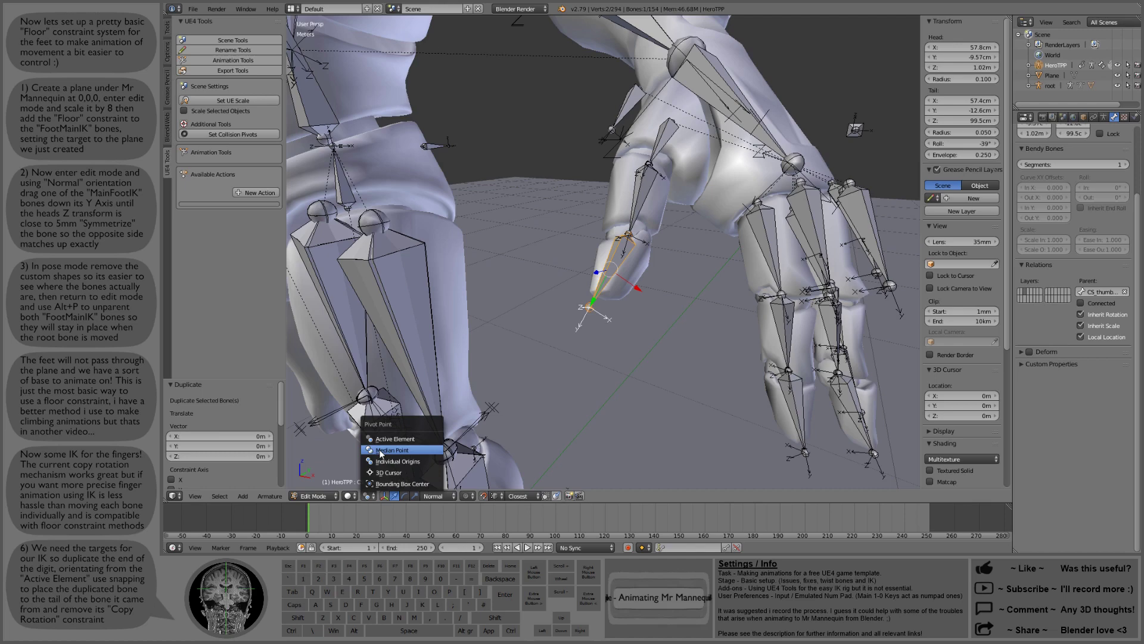
{"action": "left_click", "coordinate": [384, 462]}
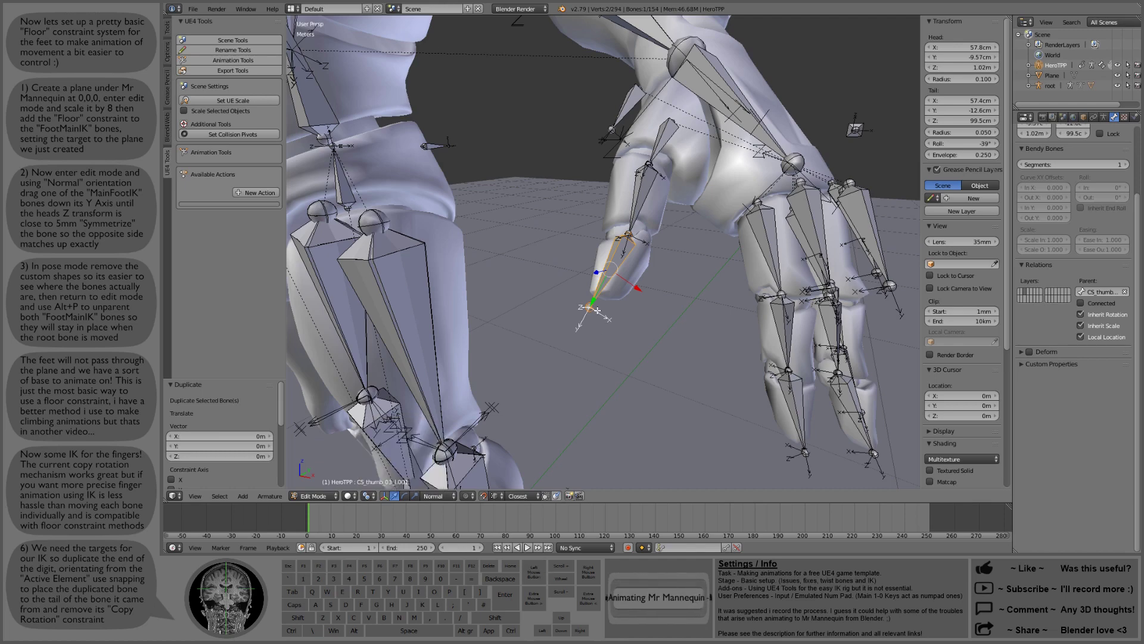
{"action": "key", "text": "g"}
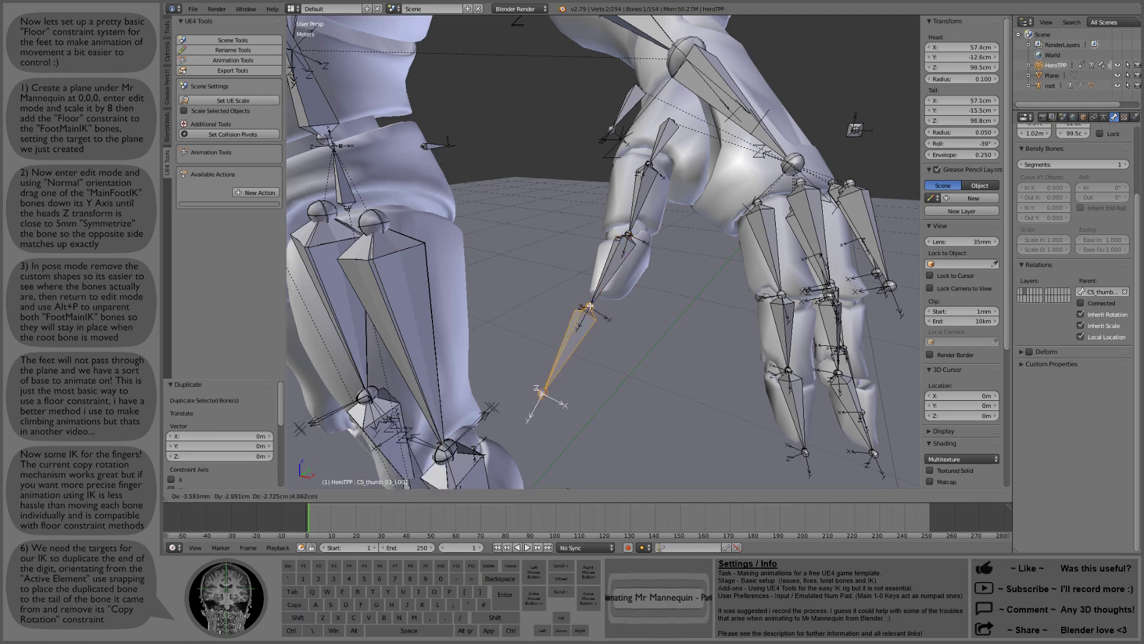
{"action": "left_click", "coordinate": [589, 307]}
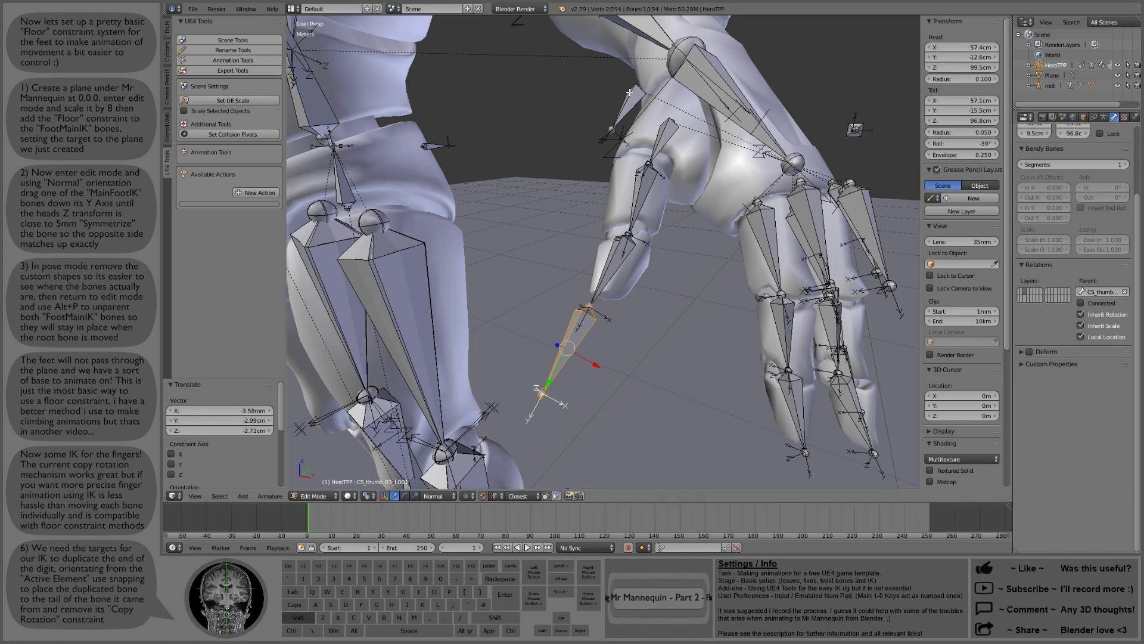
Parent the duplicated thumb bone to CS_thumb_all_l with Keep Offset and return to Pose Mode
{"action": "key", "text": "ctrl+p"}
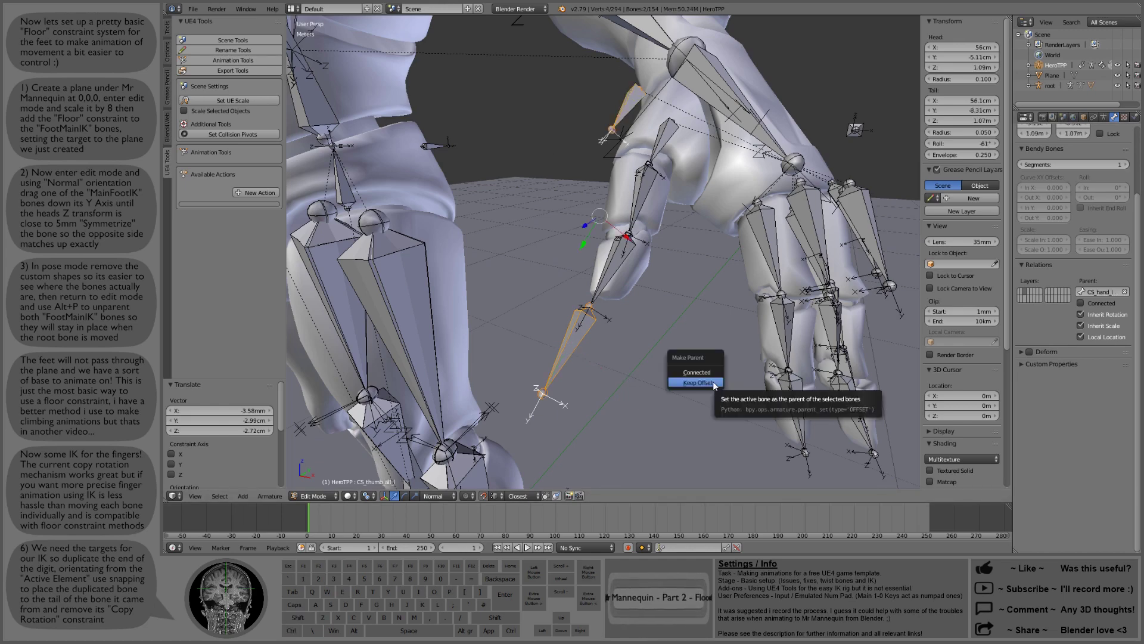
{"action": "left_click", "coordinate": [713, 383]}
{"action": "key", "text": "ctrl+Tab"}
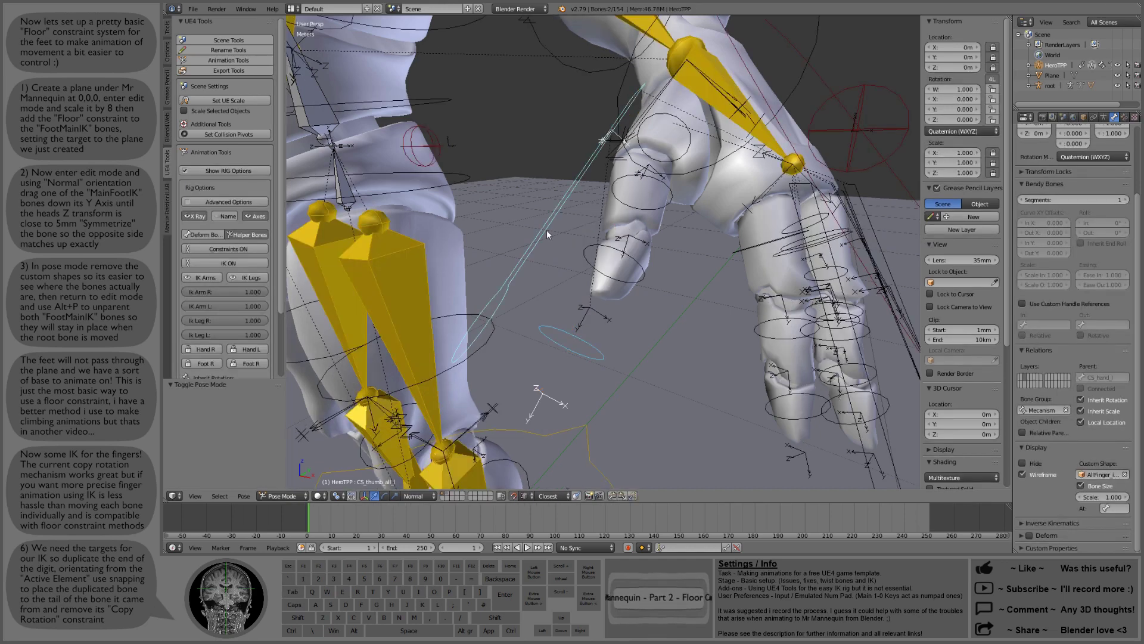
Remove the Copy Rotation constraint and the Fingers custom shape from the CS_thumb_03_l.001 bone
{"action": "right_click", "coordinate": [587, 334]}
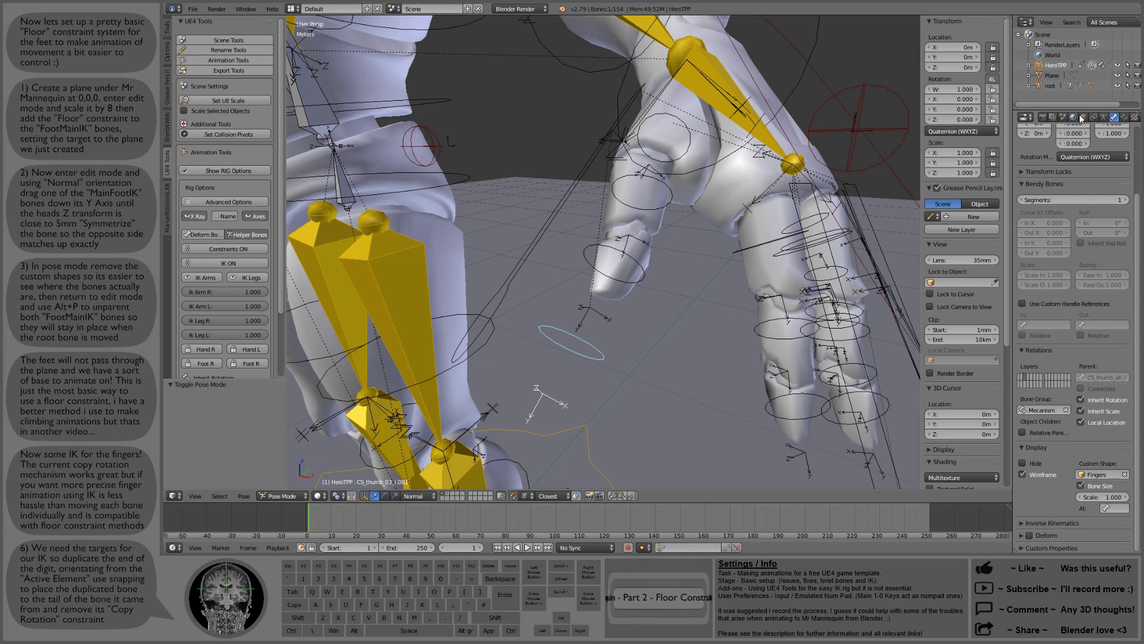
{"action": "left_click", "coordinate": [1126, 117]}
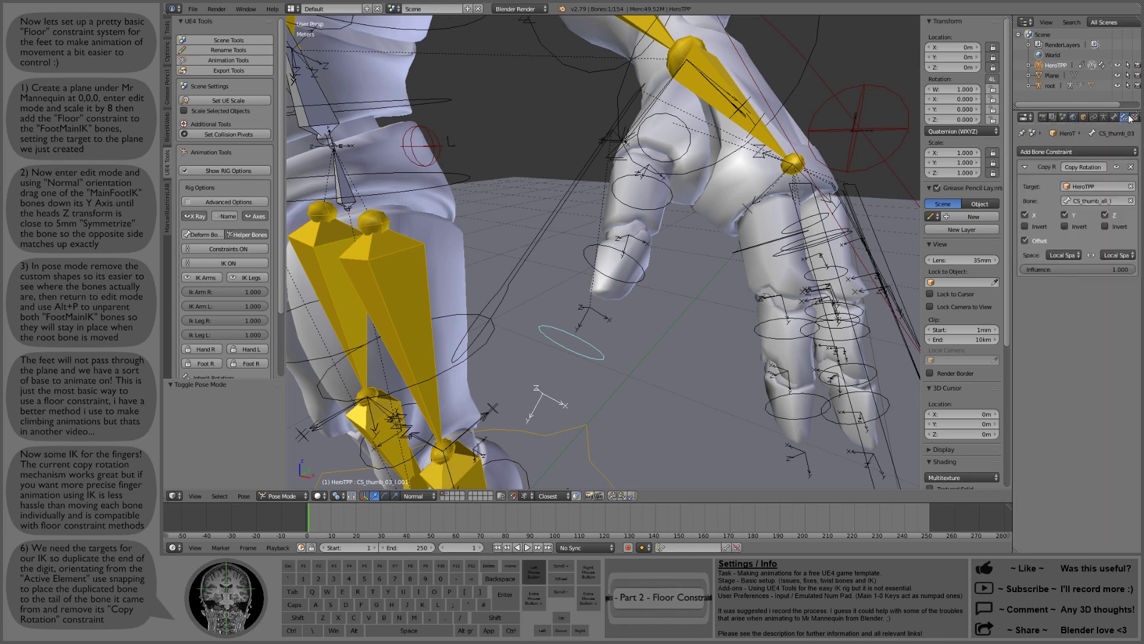
{"action": "left_click", "coordinate": [1131, 168]}
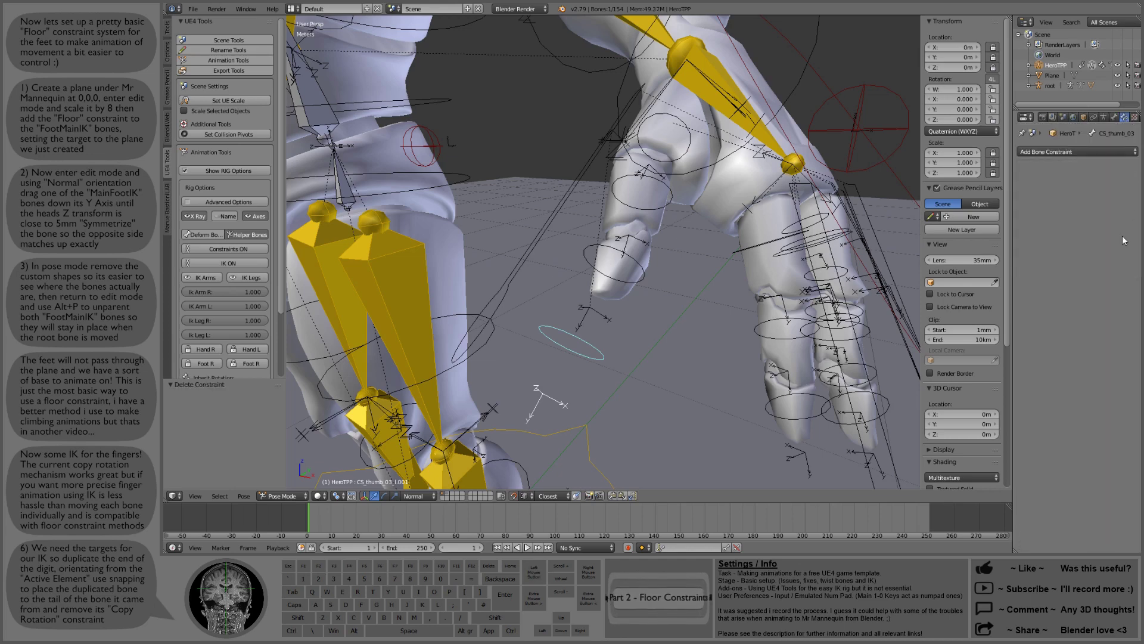
{"action": "left_click", "coordinate": [1114, 117]}
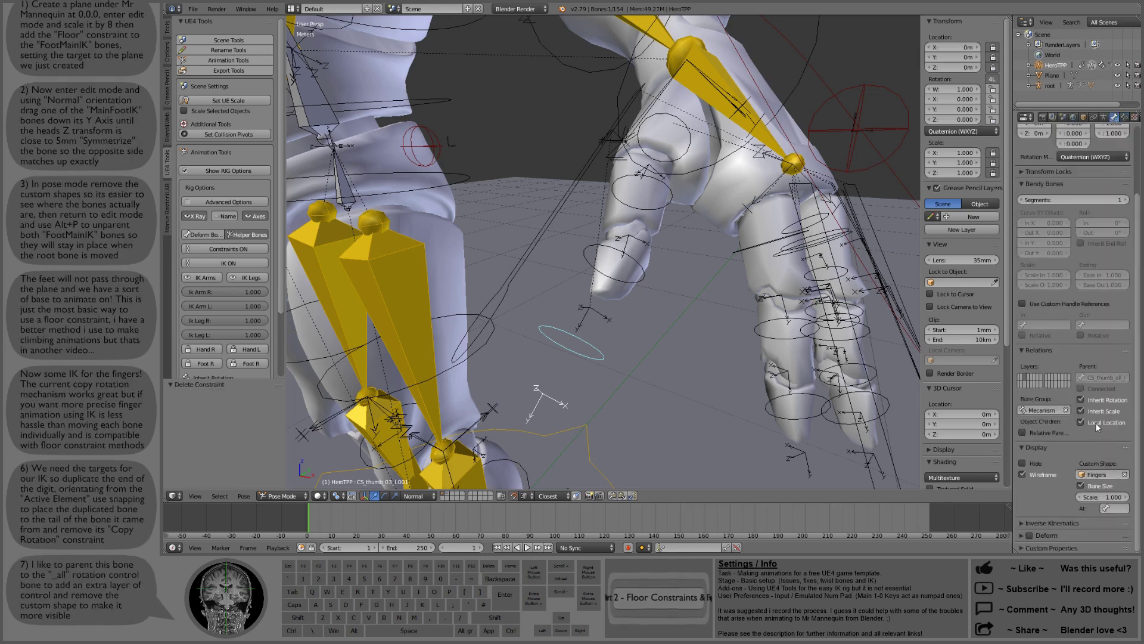
{"action": "left_click", "coordinate": [1124, 475]}
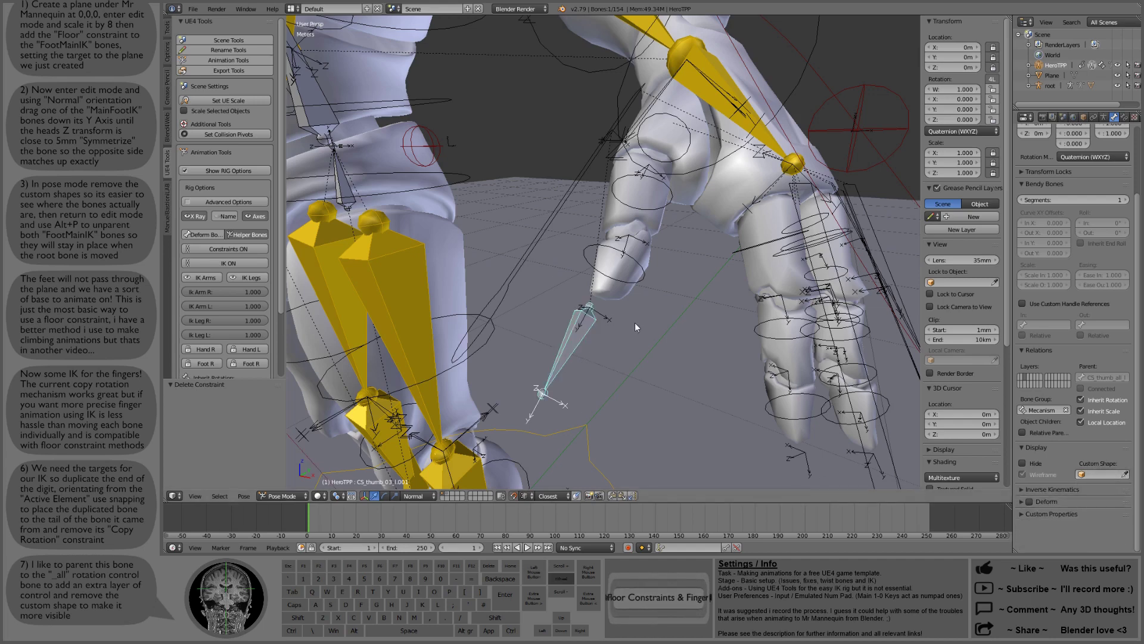
Add an Inverse Kinematics constraint to the CS_thumb_03_l bone at the thumb tip
{"action": "middle_click_drag", "start_coordinate": [635, 323], "coordinate": [624, 321]}
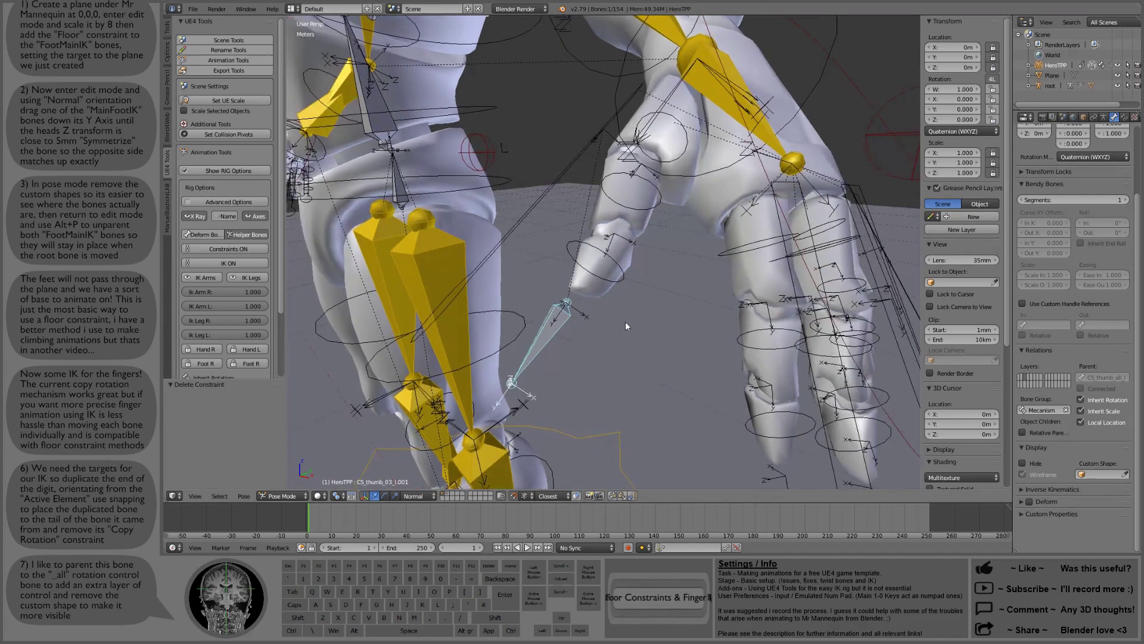
{"action": "right_click", "coordinate": [571, 245]}
{"action": "middle_click_drag", "start_coordinate": [588, 325], "coordinate": [563, 328]}
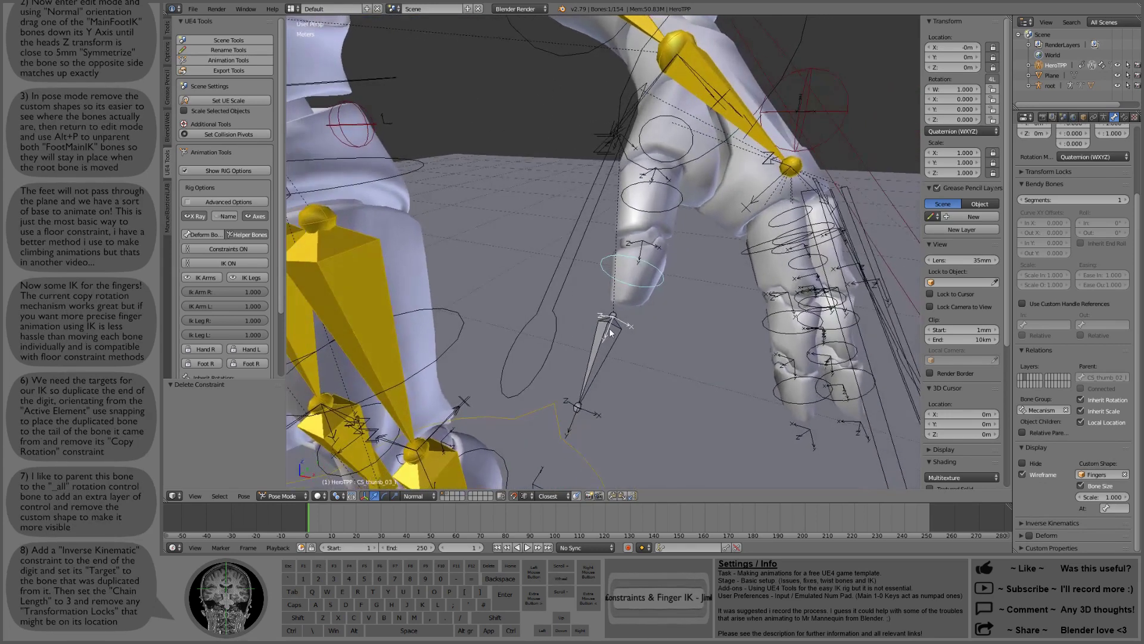
{"action": "left_click", "coordinate": [1126, 118]}
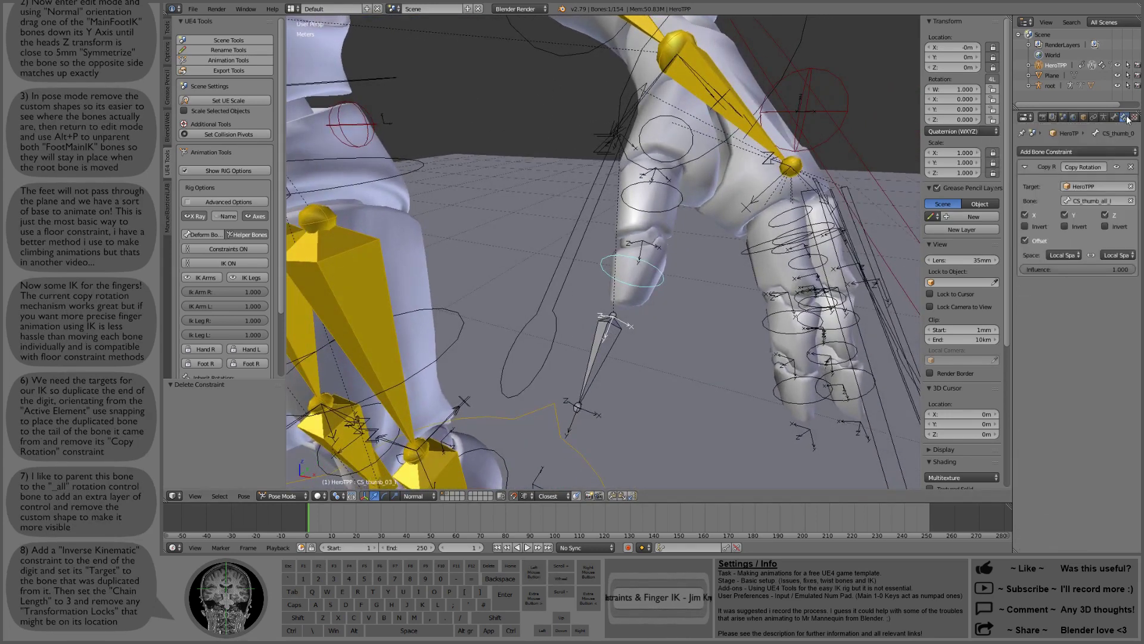
{"action": "left_click", "coordinate": [1100, 153]}
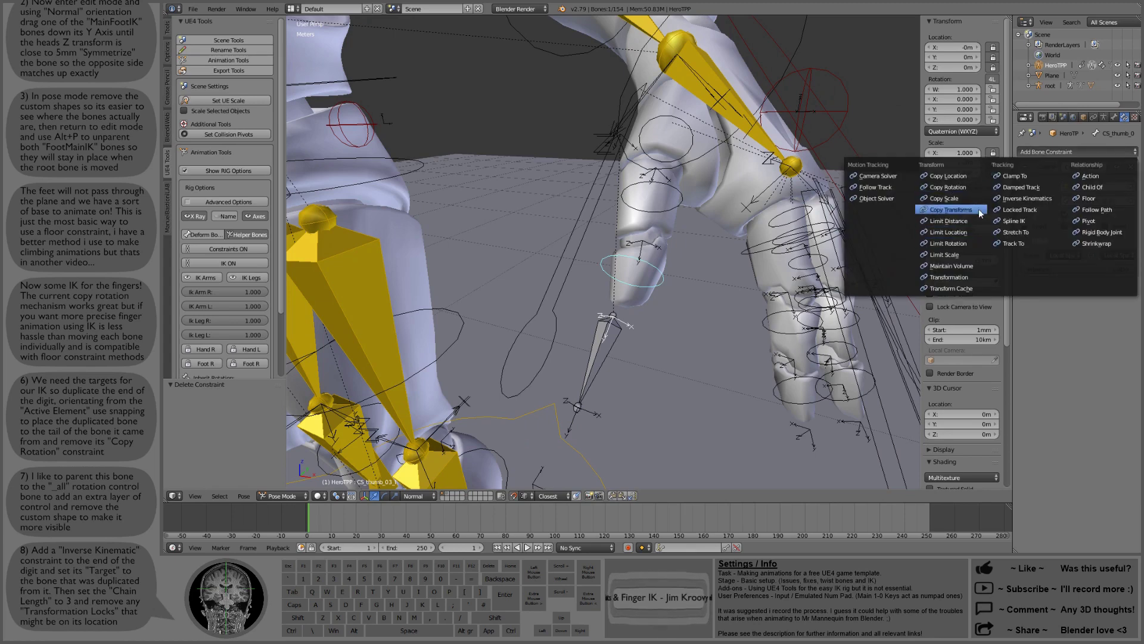
{"action": "left_click", "coordinate": [1027, 199]}
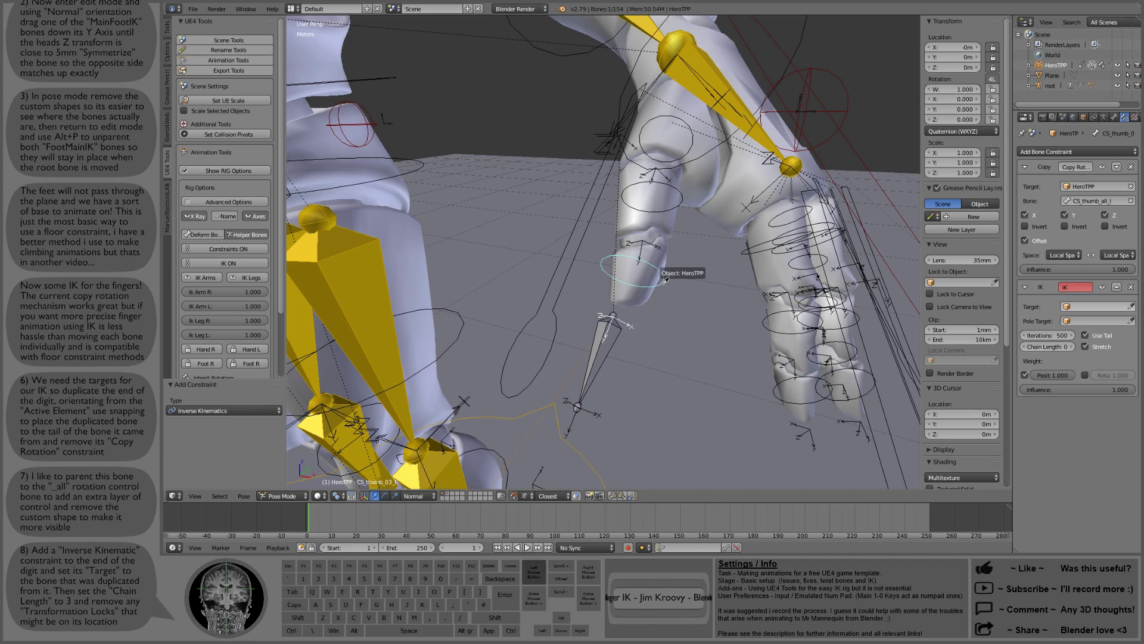
Set the IK constraint's target to HeroTPP, its bone to CS_thumb_03_l.001 and its chain length to 3
{"action": "left_click", "coordinate": [665, 280]}
{"action": "left_click", "coordinate": [1082, 322]}
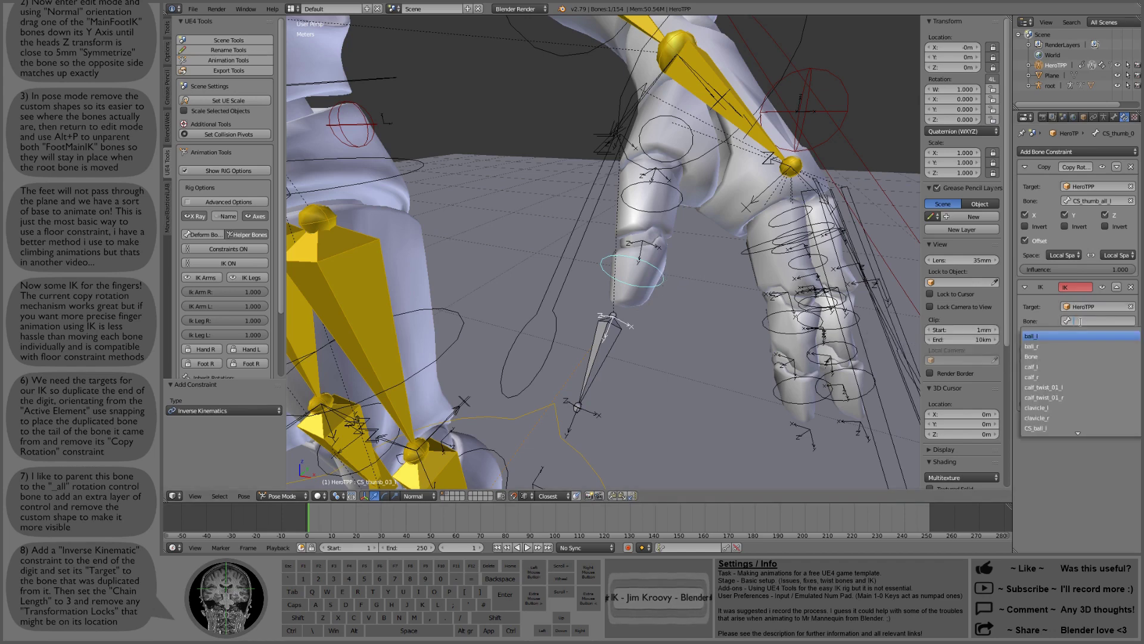
{"action": "type", "text": "thumb"}
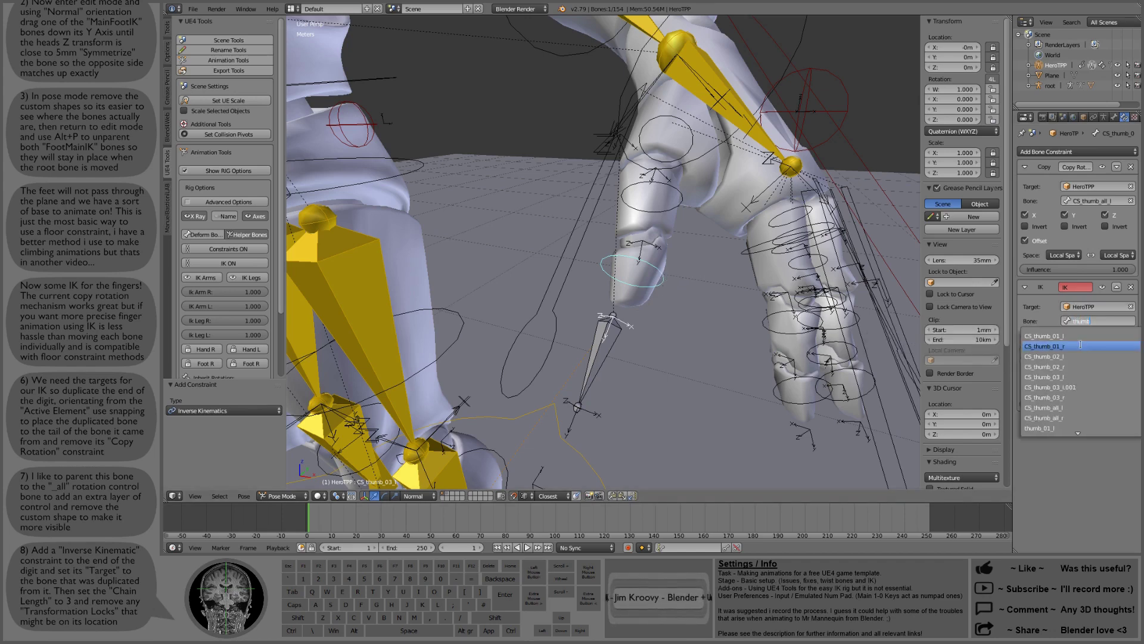
{"action": "left_click", "coordinate": [1049, 386]}
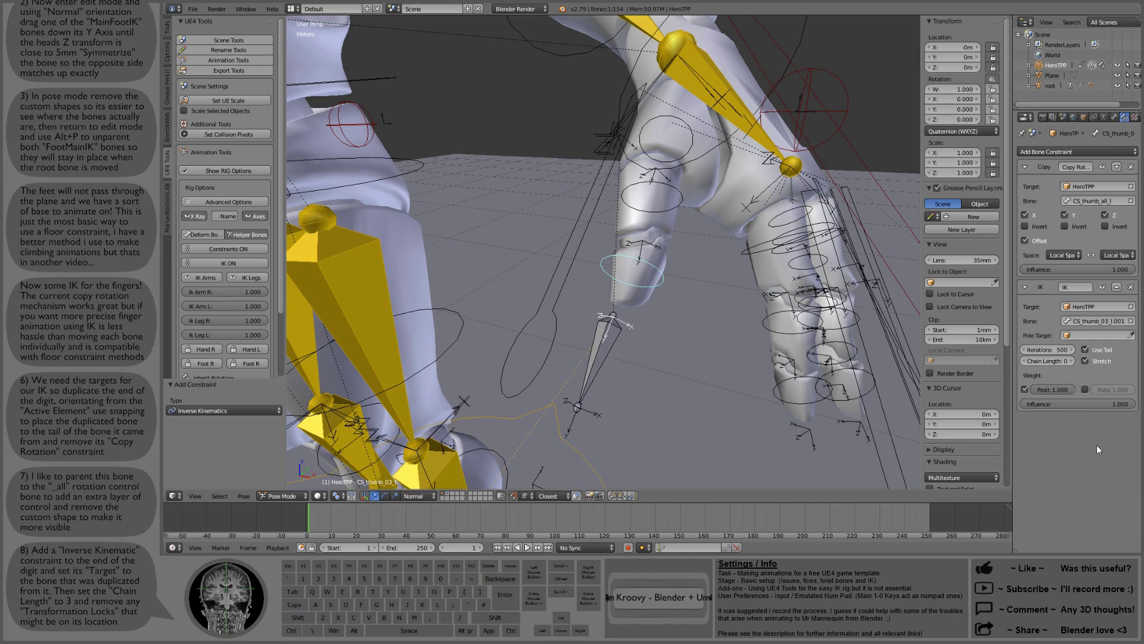
{"action": "left_click_drag", "start_coordinate": [1072, 361], "coordinate": [1090, 361]}
Select the CS_thumb_all_l control bone and turn off snapping
{"action": "right_click", "coordinate": [548, 287]}
{"action": "middle_click_drag", "start_coordinate": [555, 299], "coordinate": [481, 305]}
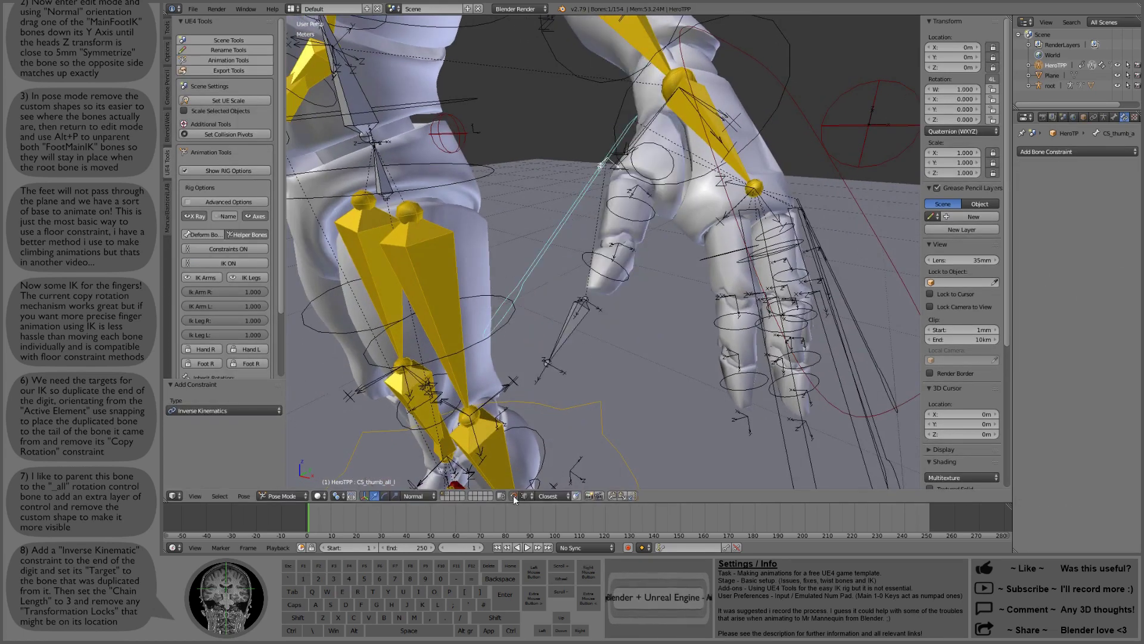
{"action": "left_click", "coordinate": [515, 497]}
Rotate CS_thumb_all_l repeatedly from different views, including turns of about 40° and 9°, to test curling the thumb
{"action": "key", "text": "r"}
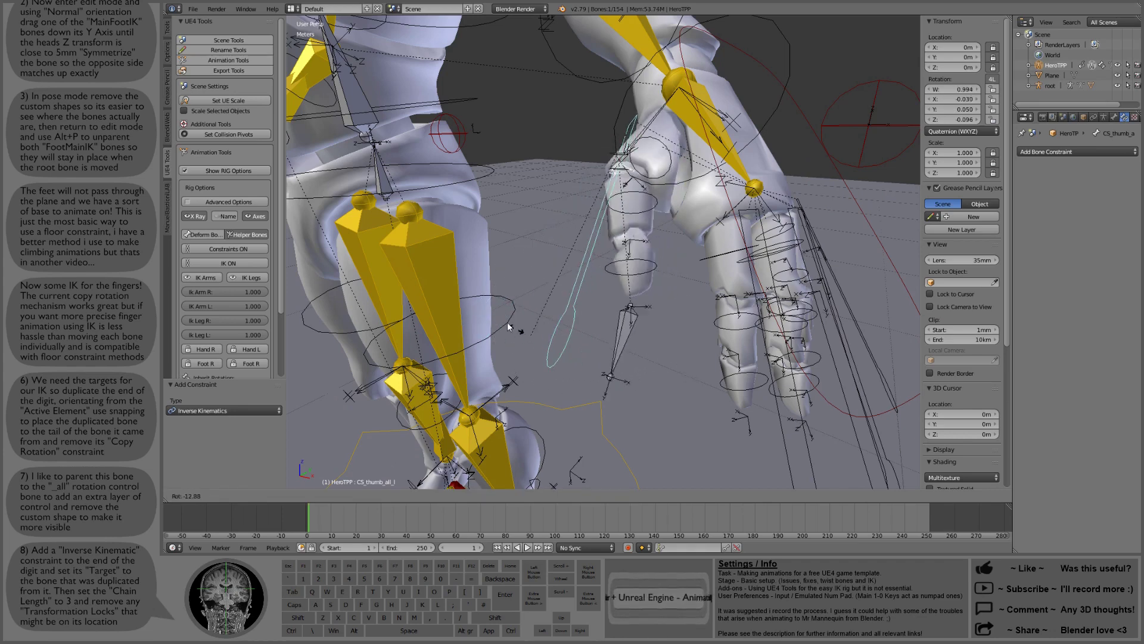
{"action": "left_click", "coordinate": [552, 342]}
{"action": "middle_click_drag", "start_coordinate": [552, 343], "coordinate": [737, 273]}
{"action": "key", "text": "r"}
{"action": "left_click", "coordinate": [602, 327]}
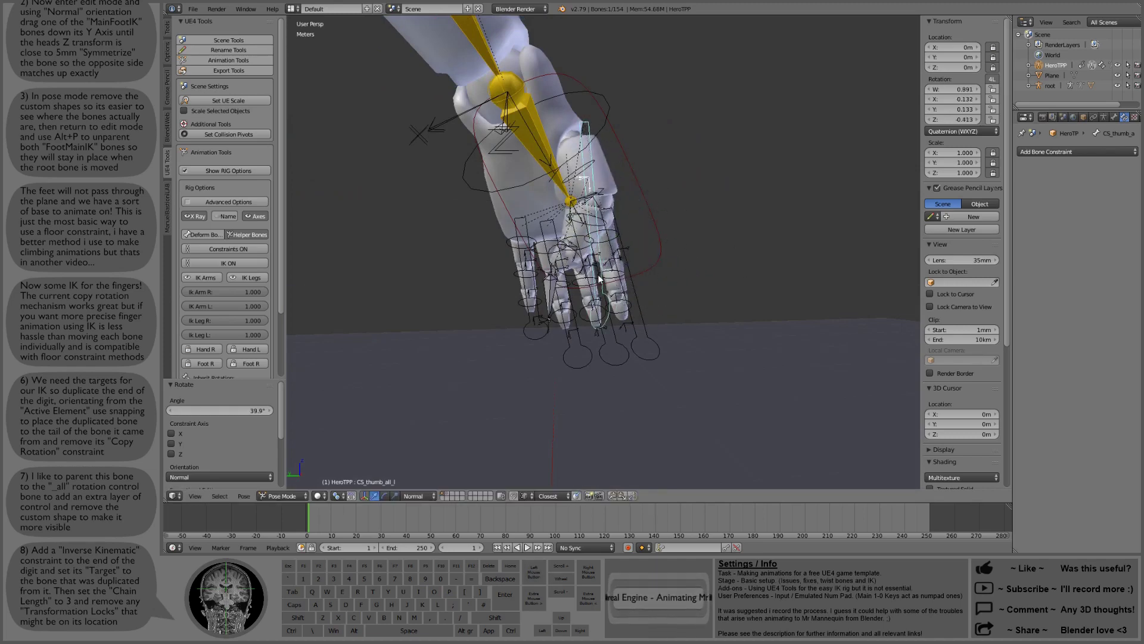
{"action": "middle_click_drag", "start_coordinate": [602, 326], "coordinate": [656, 274]}
{"action": "key", "text": "r"}
{"action": "left_click", "coordinate": [613, 284]}
Unlock the X, Y and Z location transforms of the CS_thumb_03_l.001 target bone
{"action": "scroll", "coordinate": [613, 284], "scroll_direction": "up", "scroll_amount": 3}
{"action": "right_click", "coordinate": [503, 318]}
{"action": "middle_click_drag", "start_coordinate": [514, 361], "coordinate": [515, 316]}
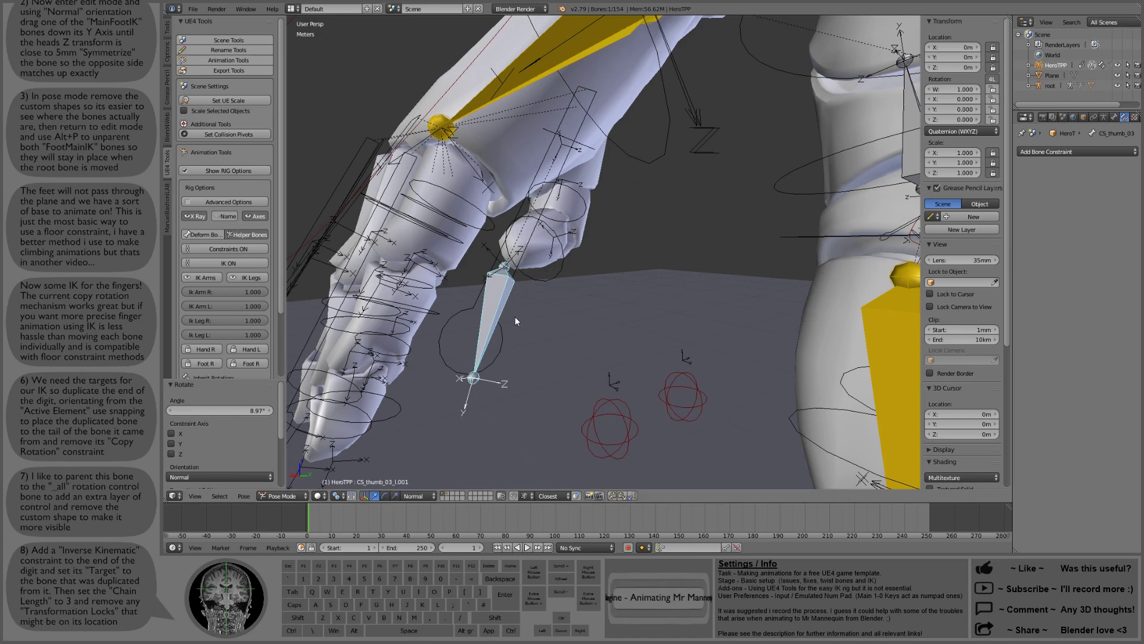
{"action": "key", "text": "r"}
{"action": "key", "text": "Escape"}
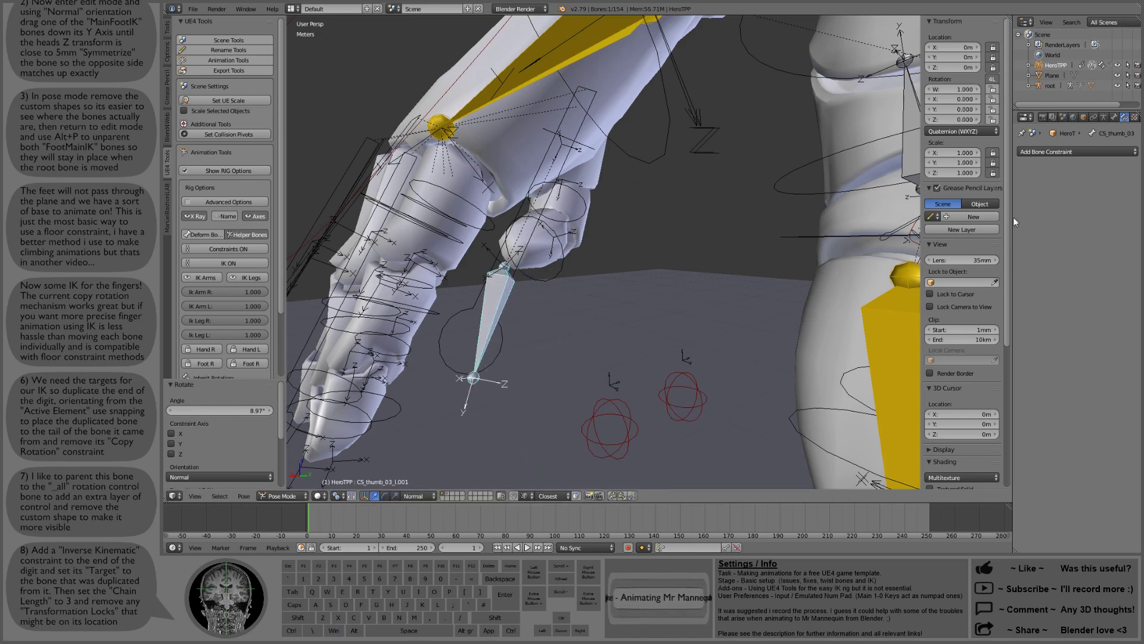
{"action": "left_click", "coordinate": [1112, 118]}
{"action": "scroll", "coordinate": [1042, 267], "scroll_direction": "up", "scroll_amount": 3}
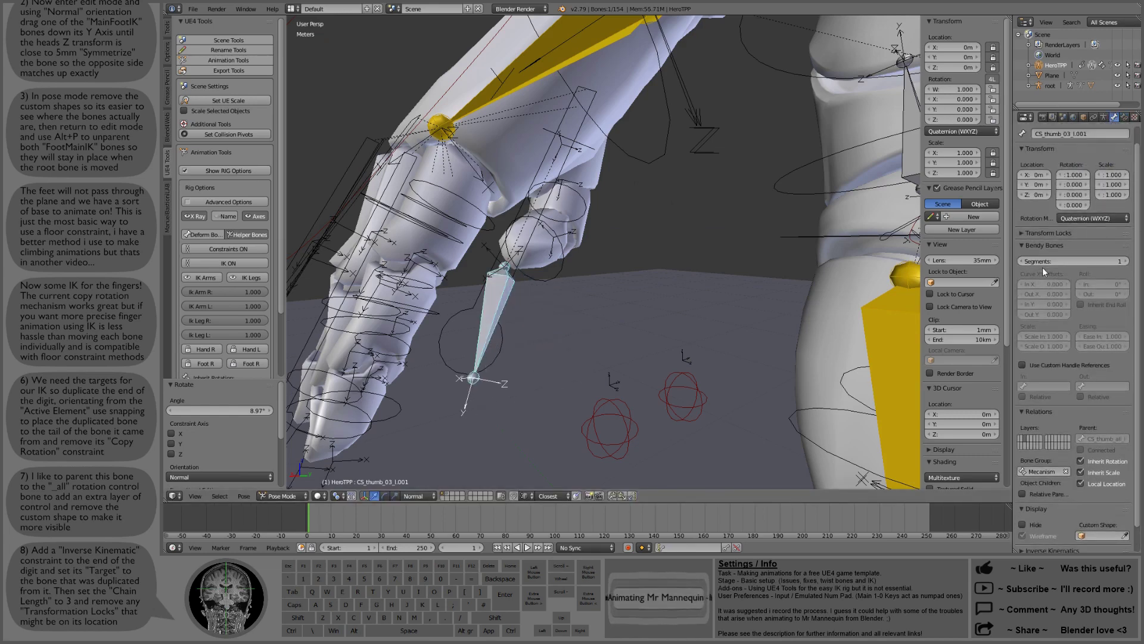
{"action": "left_click", "coordinate": [1024, 232]}
{"action": "left_click_drag", "start_coordinate": [1045, 266], "coordinate": [1047, 276]}
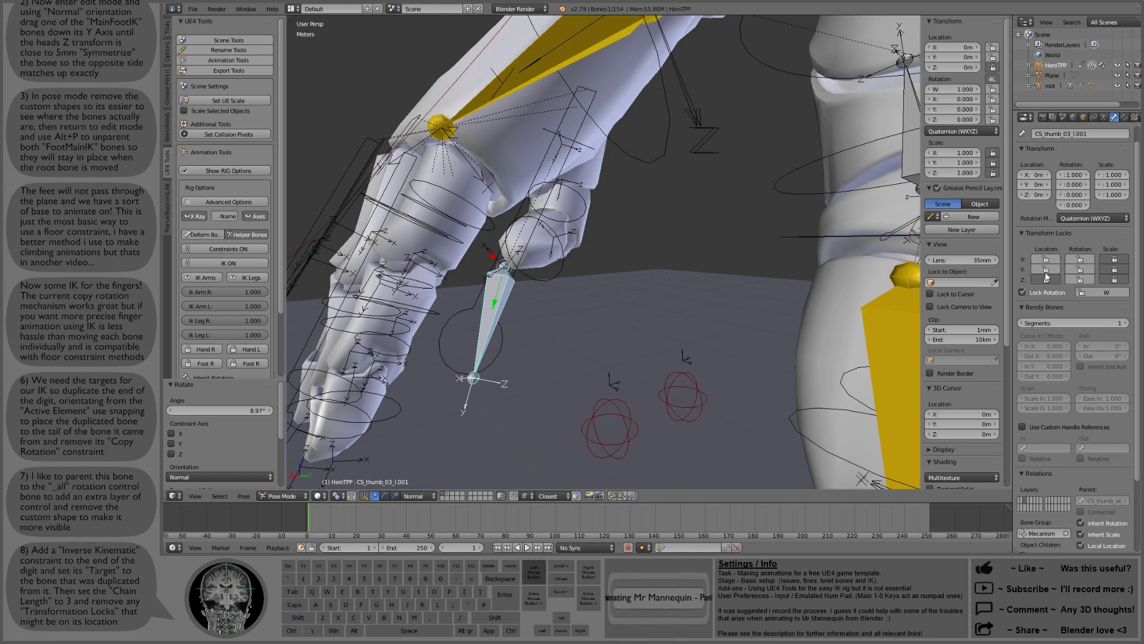
Move the CS_thumb_03_l.001 target around the hand from several views to test how the thumb follows it
{"action": "key", "text": "g"}
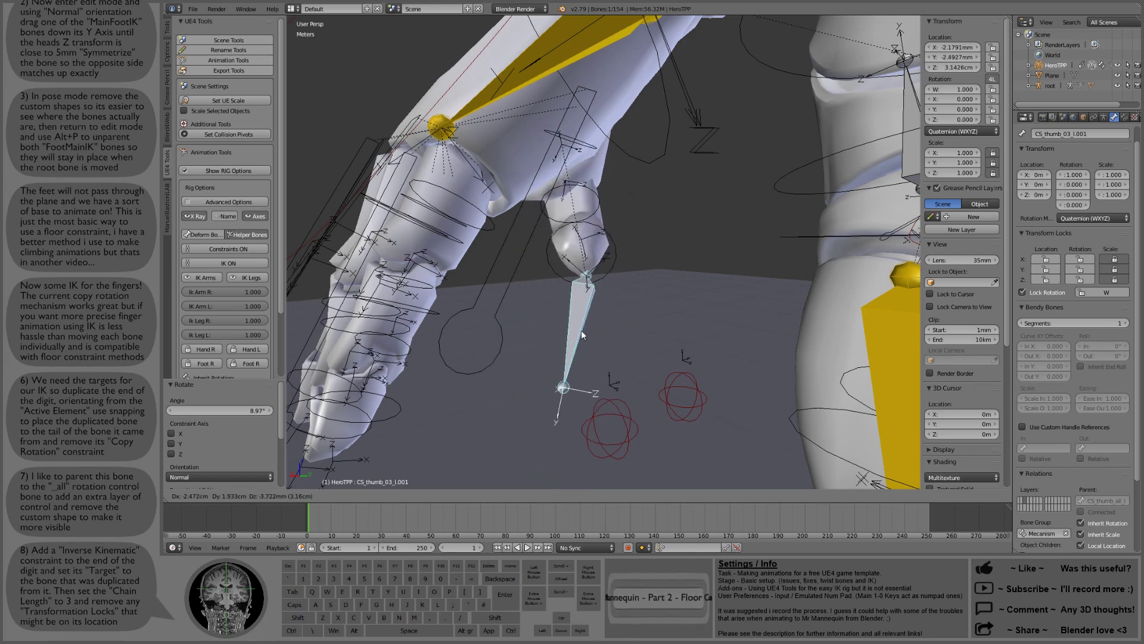
{"action": "left_click", "coordinate": [515, 313]}
{"action": "middle_click_drag", "start_coordinate": [515, 314], "coordinate": [718, 366]}
{"action": "key", "text": "g"}
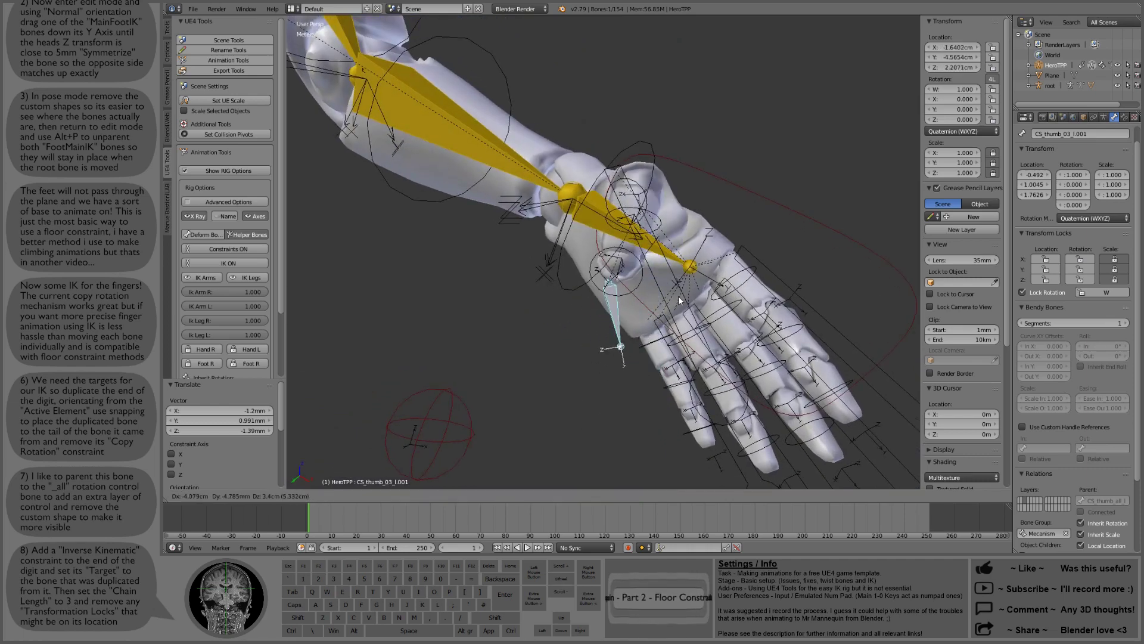
{"action": "left_click", "coordinate": [670, 294]}
{"action": "middle_click_drag", "start_coordinate": [671, 295], "coordinate": [710, 355]}
{"action": "key", "text": "g"}
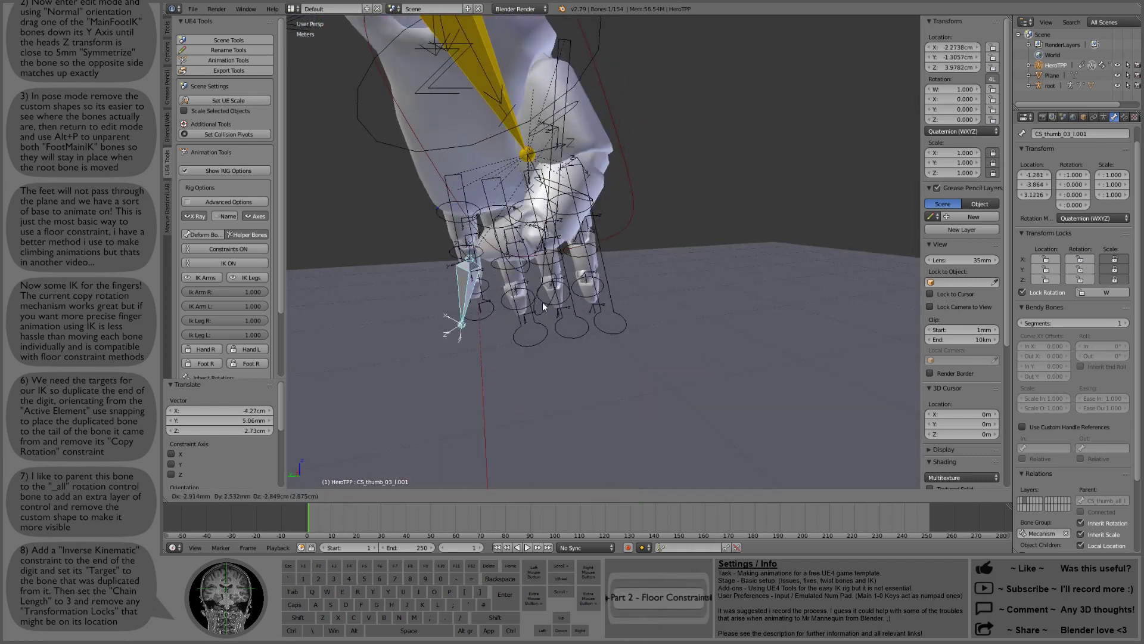
{"action": "left_click", "coordinate": [539, 238]}
{"action": "scroll", "coordinate": [539, 237], "scroll_direction": "up", "scroll_amount": 3}
{"action": "middle_click_drag", "start_coordinate": [540, 237], "coordinate": [559, 254]}
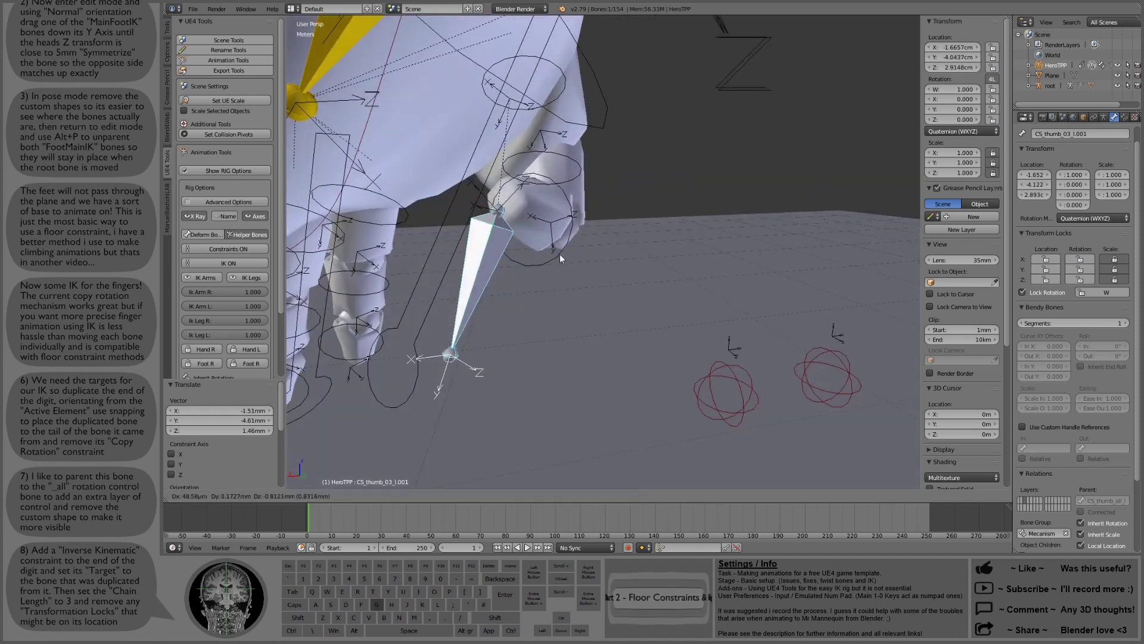
{"action": "key", "text": "g"}
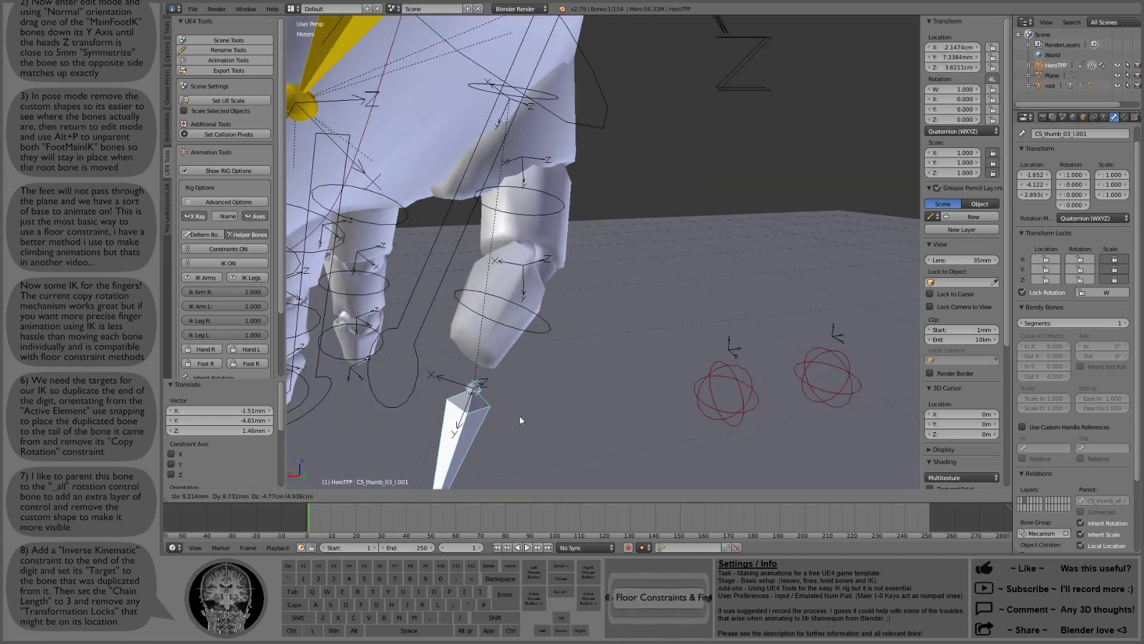
{"action": "right_click", "coordinate": [543, 337]}
Select all bones and clear their pose rotation, location and scale
{"action": "middle_click_drag", "start_coordinate": [543, 337], "coordinate": [643, 289]}
{"action": "key", "text": "a"}
{"action": "key", "text": "a"}
{"action": "key", "text": "alt+r"}
{"action": "key", "text": "alt+g"}
{"action": "key", "text": "alt+s"}
Inspect the bone constraints of CS_thumb_03_l, including its IK settings, and those of CS_thumb_all_l
{"action": "right_click", "coordinate": [622, 274]}
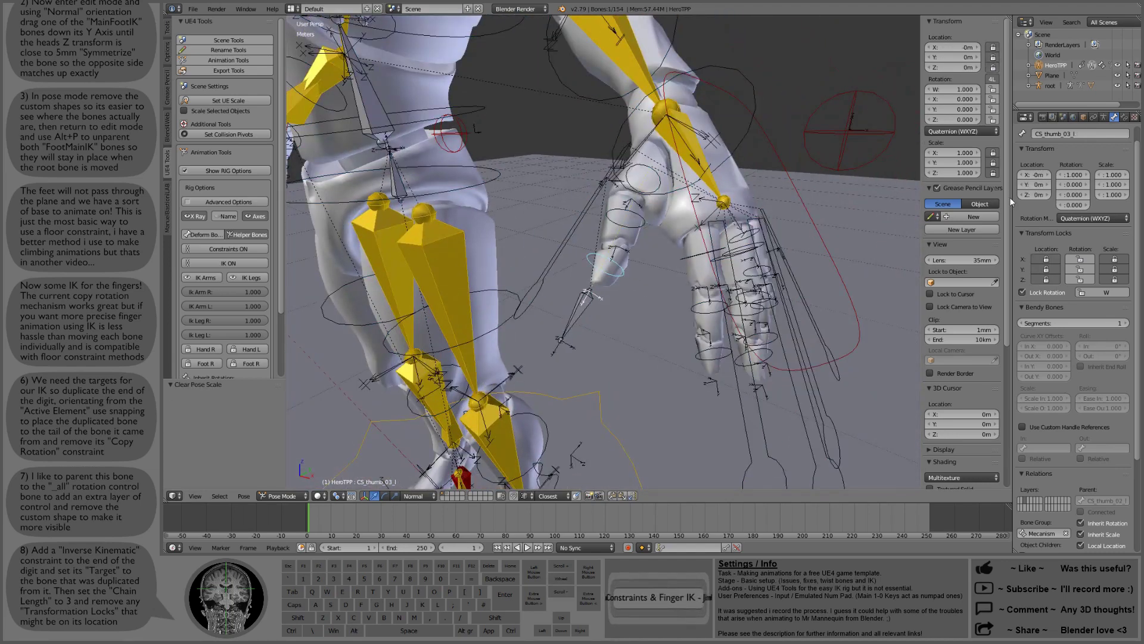
{"action": "left_click", "coordinate": [1125, 118]}
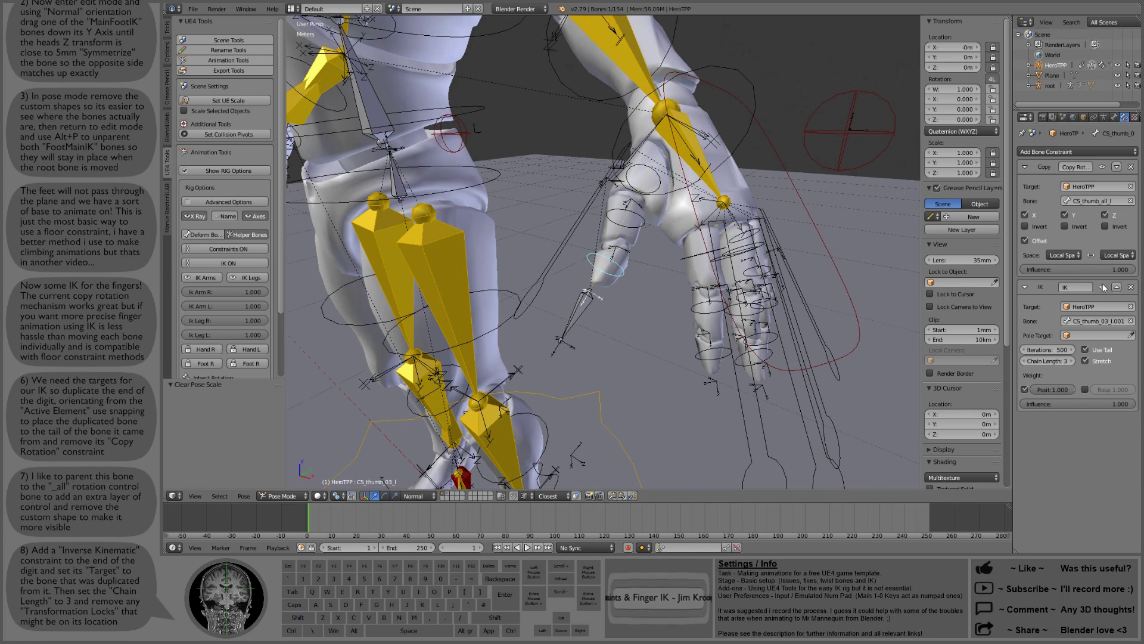
{"action": "scroll", "coordinate": [632, 280], "scroll_direction": "up", "scroll_amount": 2}
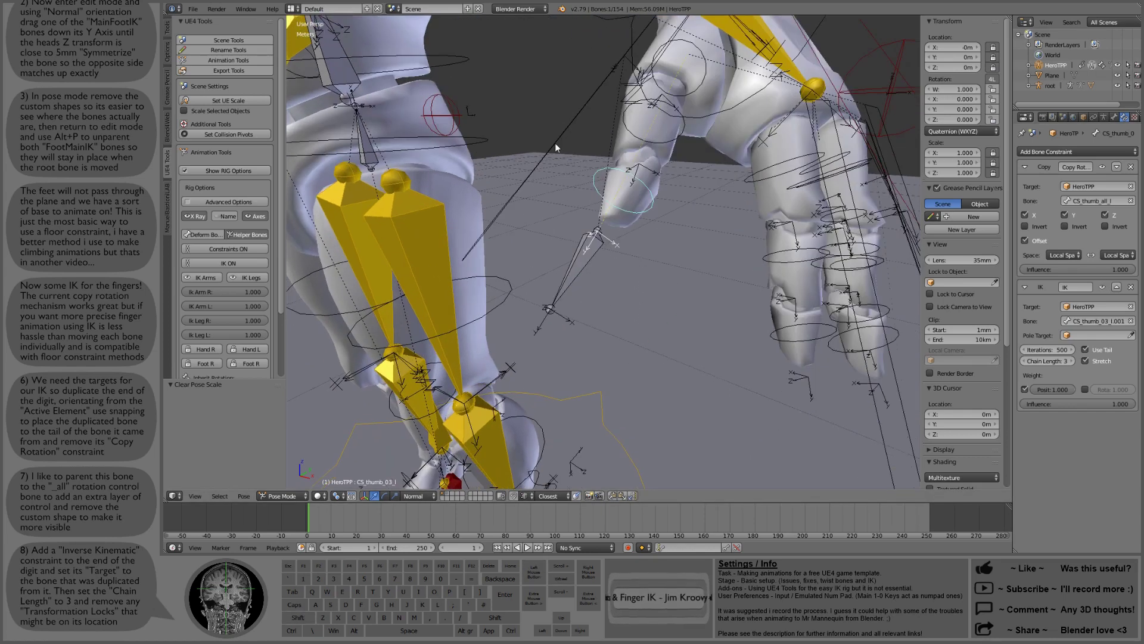
{"action": "right_click", "coordinate": [555, 142]}
{"action": "middle_click_drag", "start_coordinate": [556, 142], "coordinate": [574, 193]}
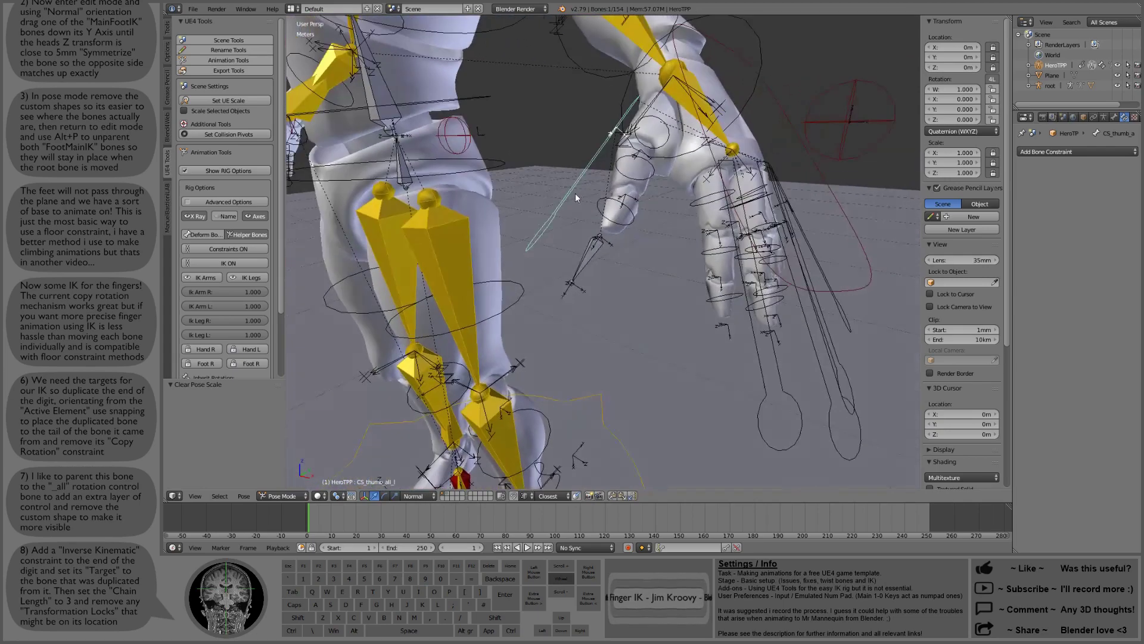
{"action": "scroll", "coordinate": [656, 247], "scroll_direction": "up", "scroll_amount": 4}
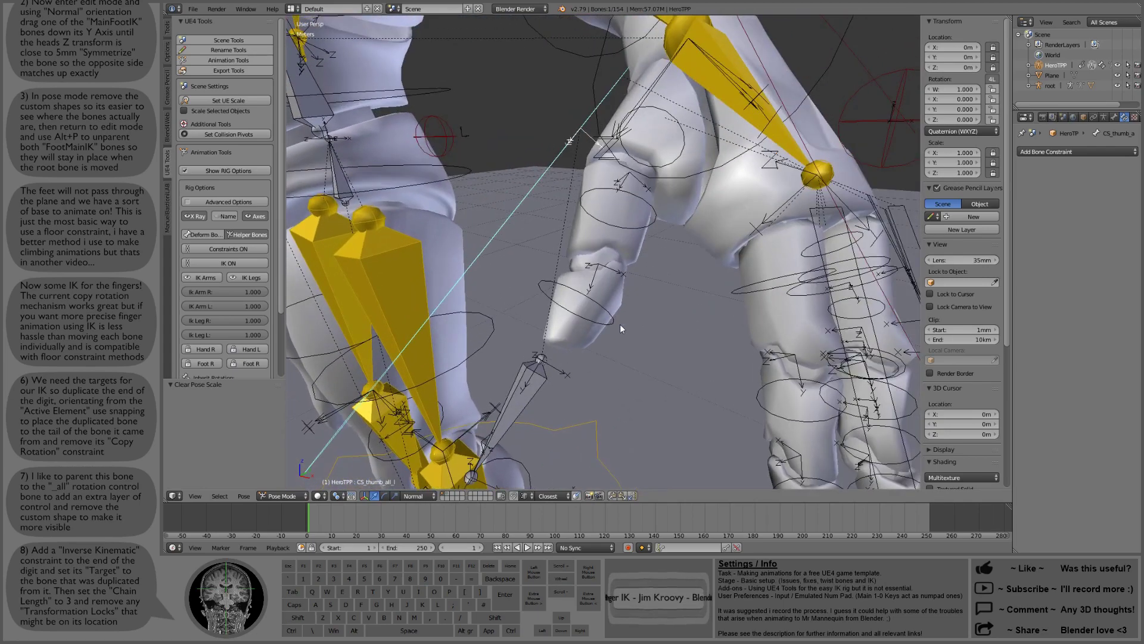
{"action": "scroll", "coordinate": [621, 323], "scroll_direction": "down", "scroll_amount": 1}
Add a Floor constraint to the CS_thumb_03_l.001 target bone with Plane as its target
{"action": "right_click", "coordinate": [549, 353]}
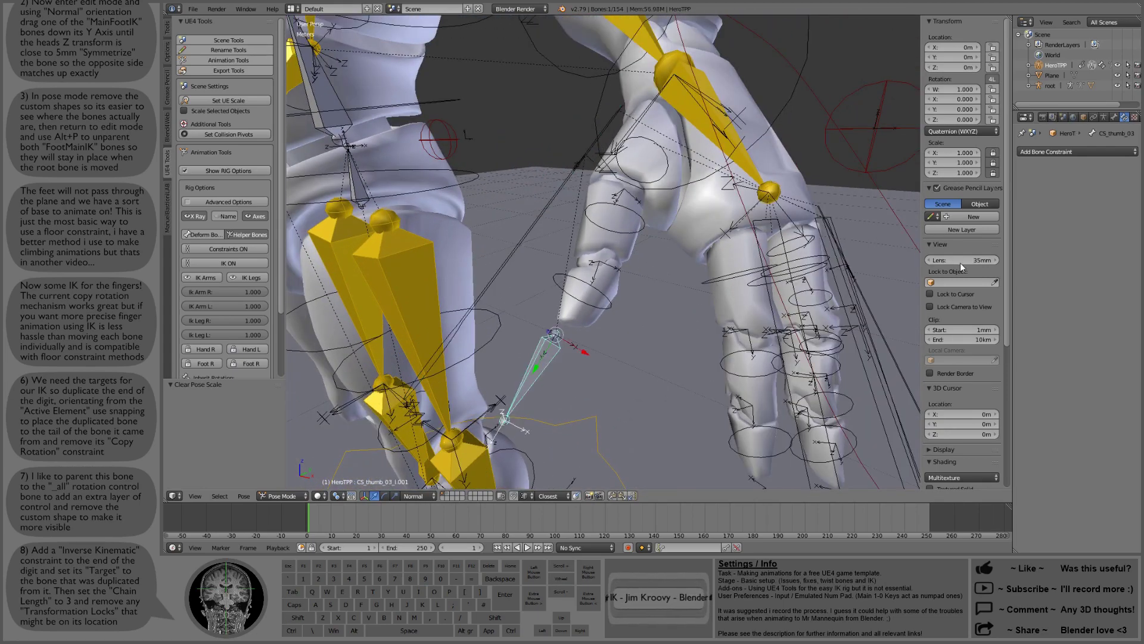
{"action": "left_click", "coordinate": [1114, 118]}
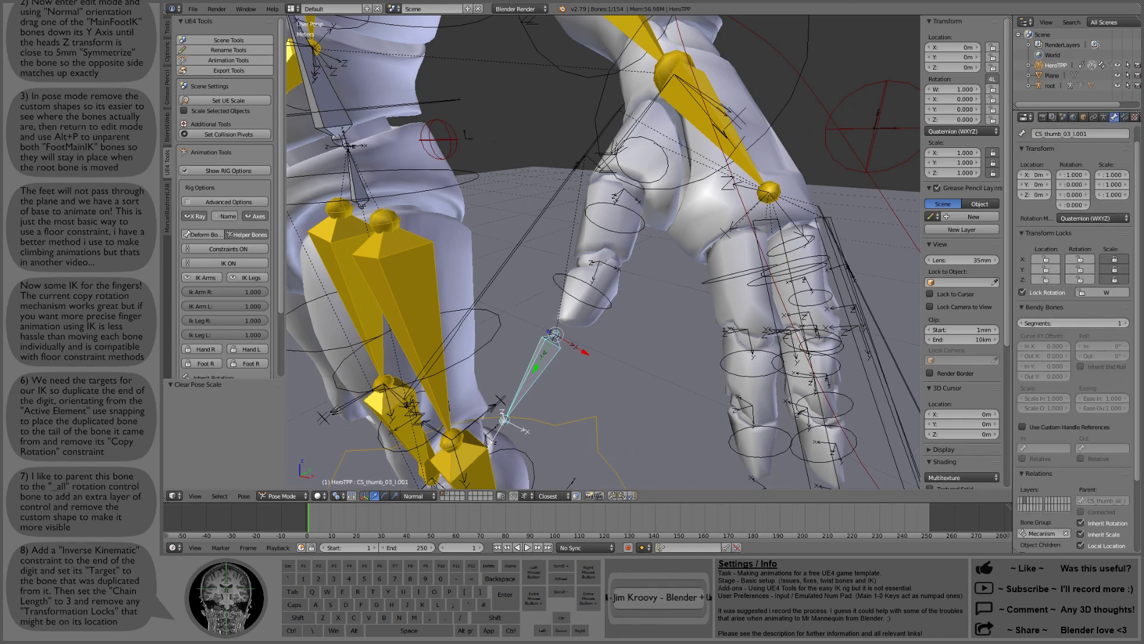
{"action": "left_click", "coordinate": [1125, 117]}
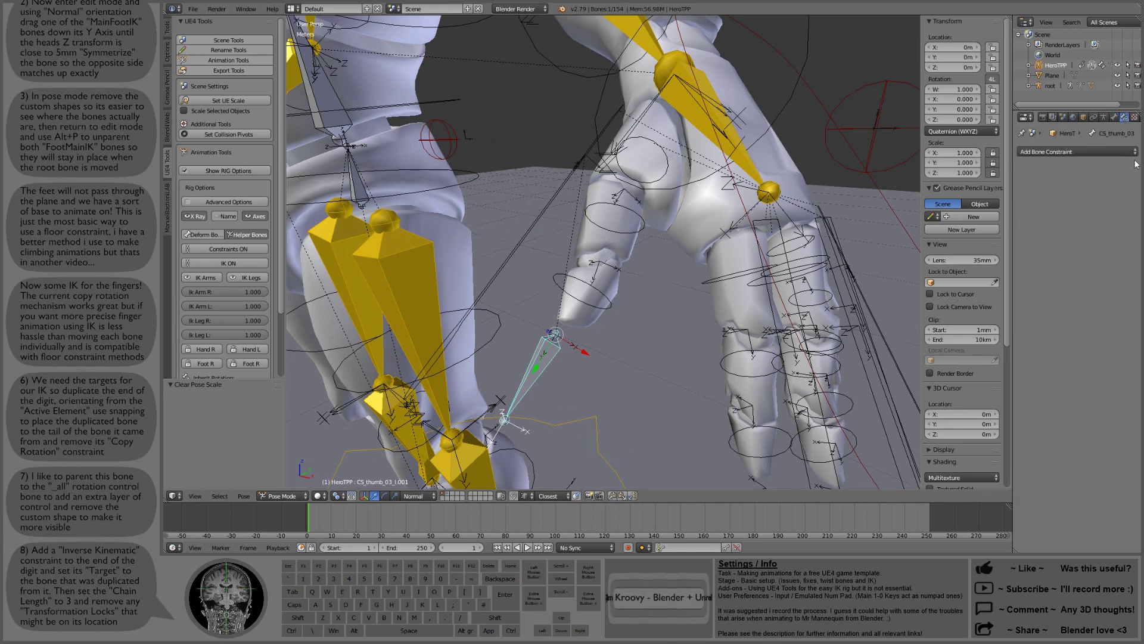
{"action": "left_click", "coordinate": [1070, 149]}
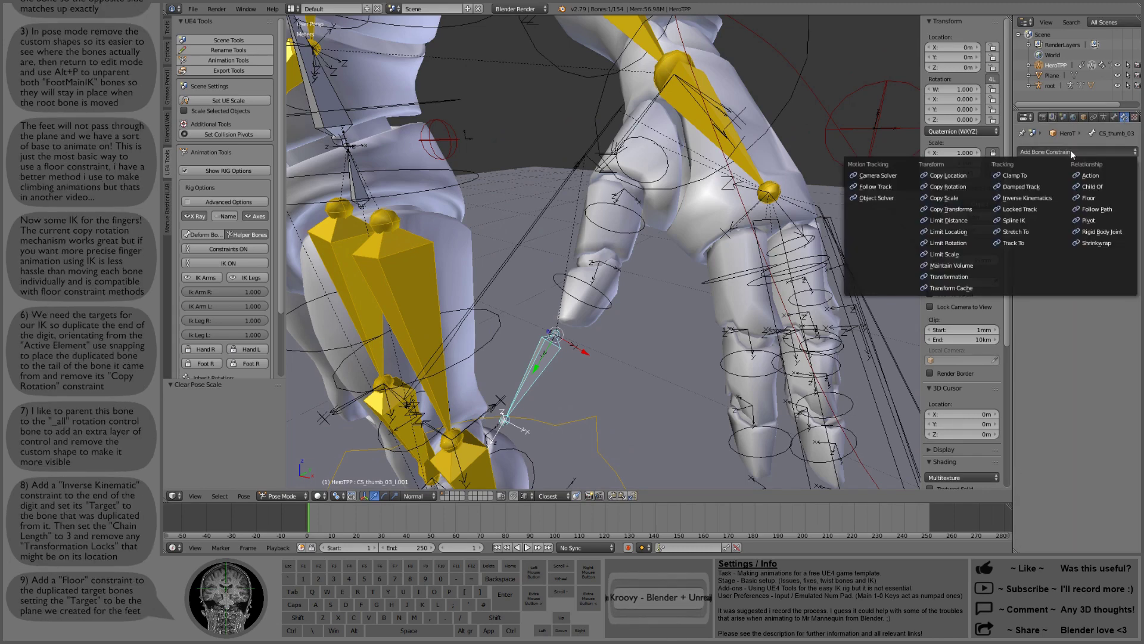
{"action": "left_click", "coordinate": [1093, 197]}
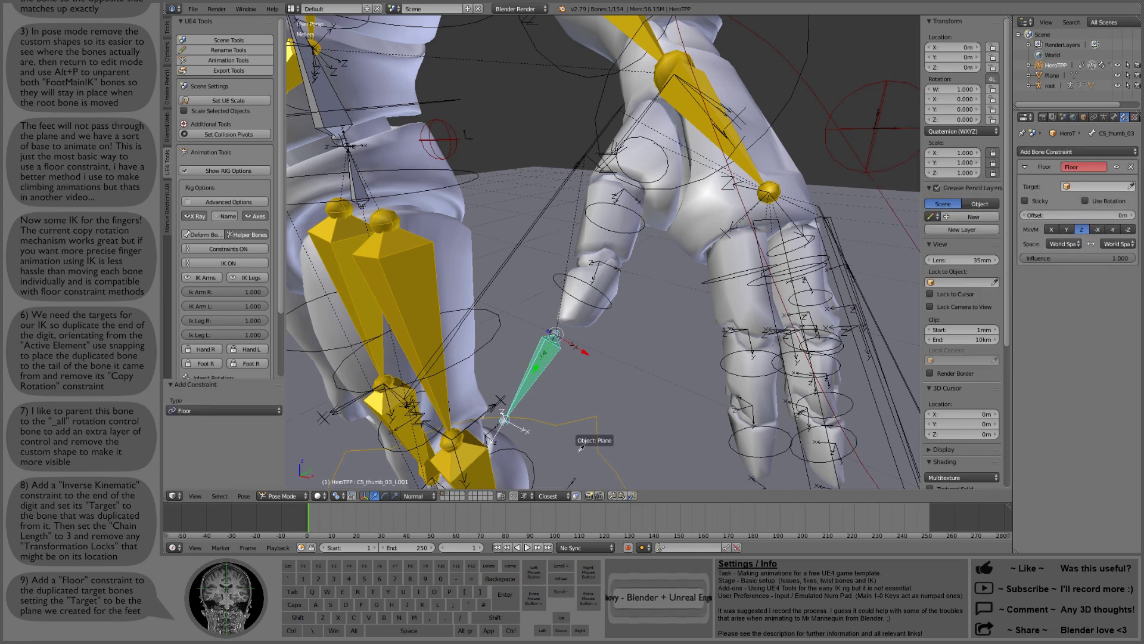
{"action": "left_click", "coordinate": [652, 383]}
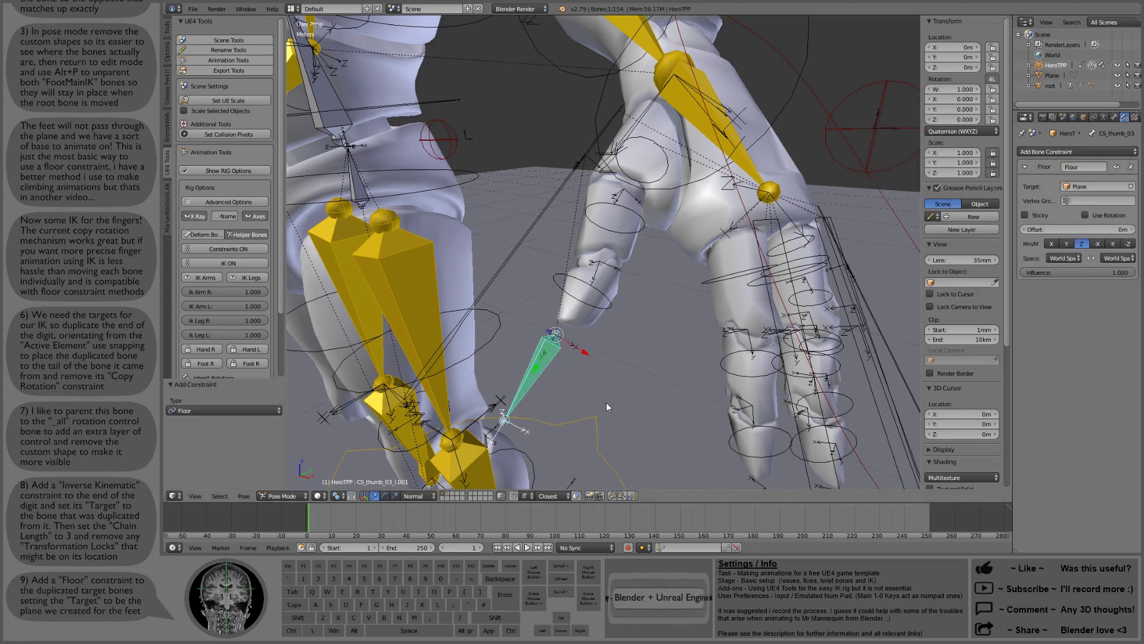
Duplicate the end bones of the left fingers in Edit Mode and place each copy at its original's tip
{"action": "scroll", "coordinate": [606, 403], "scroll_direction": "down", "scroll_amount": 4}
{"action": "middle_click_drag", "start_coordinate": [605, 305], "coordinate": [635, 195]}
{"action": "scroll", "coordinate": [685, 292], "scroll_direction": "down", "scroll_amount": 2}
{"action": "scroll", "coordinate": [636, 195], "scroll_direction": "down", "scroll_amount": 2}
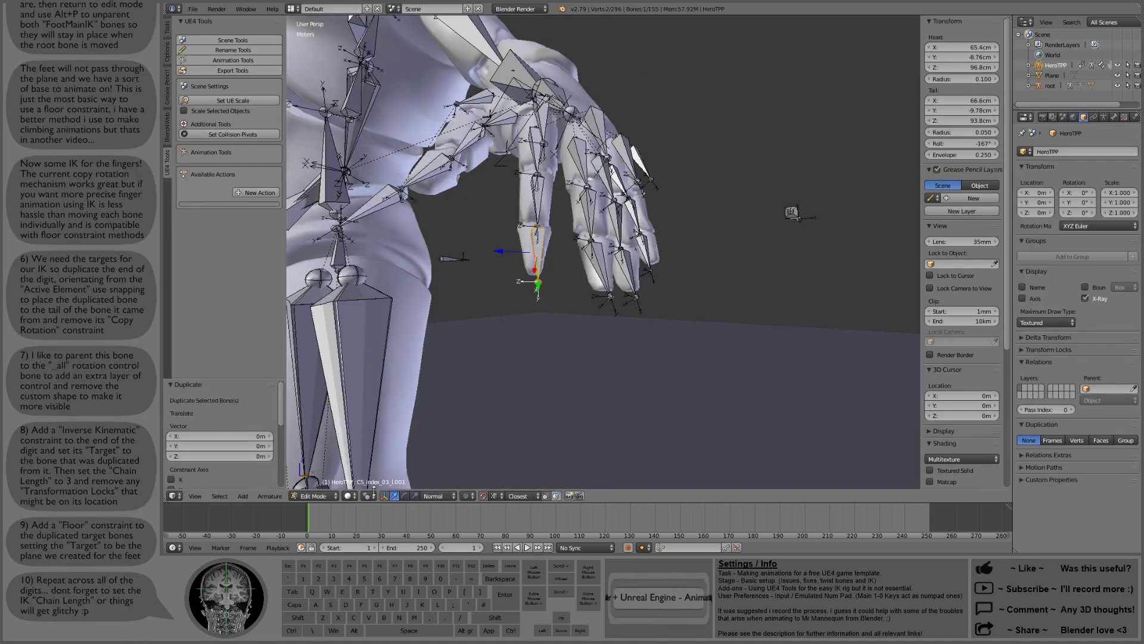
{"action": "key", "text": "shift+d"}
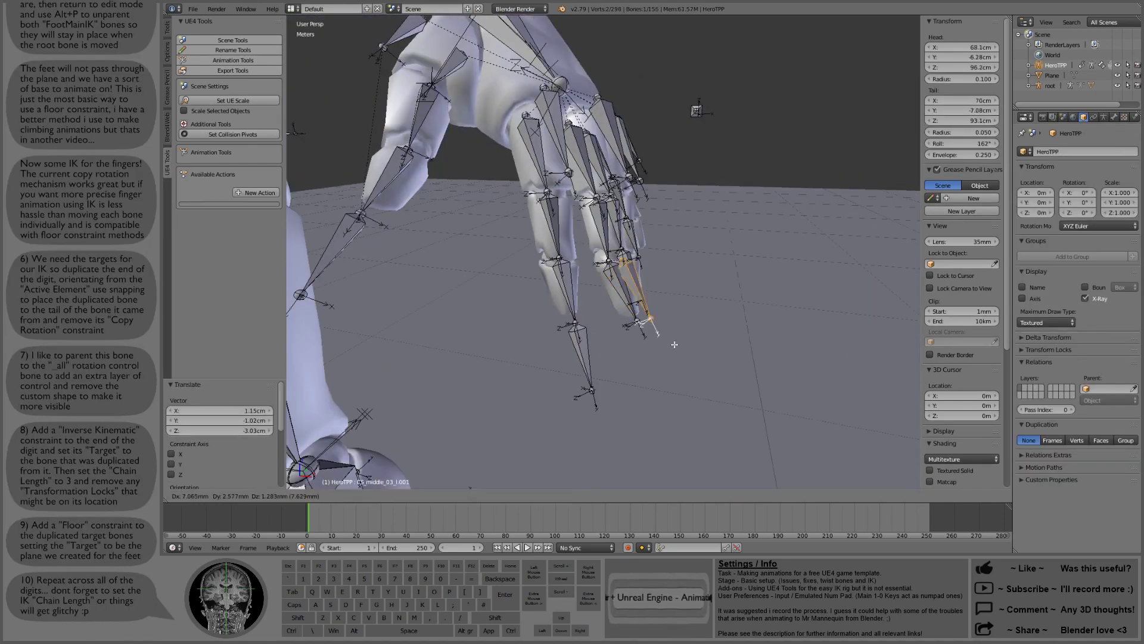
{"action": "left_click", "coordinate": [674, 345]}
Parent each duplicated finger target bone to the matching _all control bone of its finger
{"action": "right_click", "coordinate": [651, 167], "text": "shift"}
{"action": "mouse_move", "coordinate": [675, 298]}
{"action": "middle_mouse_down"}
{"action": "mouse_move", "coordinate": [656, 280]}
{"action": "mouse_move", "coordinate": [619, 280]}
{"action": "mouse_move", "coordinate": [675, 291]}
{"action": "middle_mouse_up"}
{"action": "key", "text": "ctrl+p"}
{"action": "left_click", "coordinate": [753, 264]}
{"action": "right_click", "coordinate": [547, 155], "text": "shift"}
{"action": "key", "text": "ctrl+p"}
{"action": "left_click", "coordinate": [674, 292]}
Return to Pose Mode and delete the Copy Rotation constraints from the duplicated finger target bones
{"action": "key", "text": "Tab"}
{"action": "left_click", "coordinate": [1124, 117]}
{"action": "right_click", "coordinate": [620, 338]}
{"action": "left_click", "coordinate": [1130, 167]}
{"action": "left_click", "coordinate": [1130, 166]}
Add Inverse Kinematics constraints to the left fingers' original end bones, targeting their duplicated bones with a chain length of 3
{"action": "right_click", "coordinate": [553, 271]}
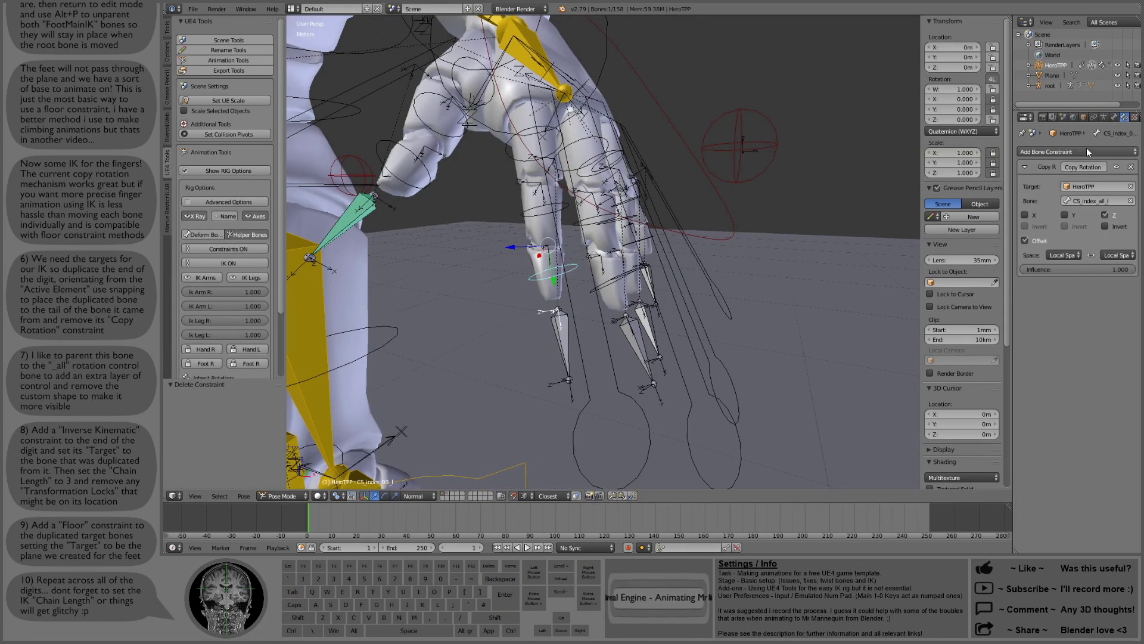
{"action": "left_click", "coordinate": [1086, 151]}
{"action": "left_click", "coordinate": [1039, 230]}
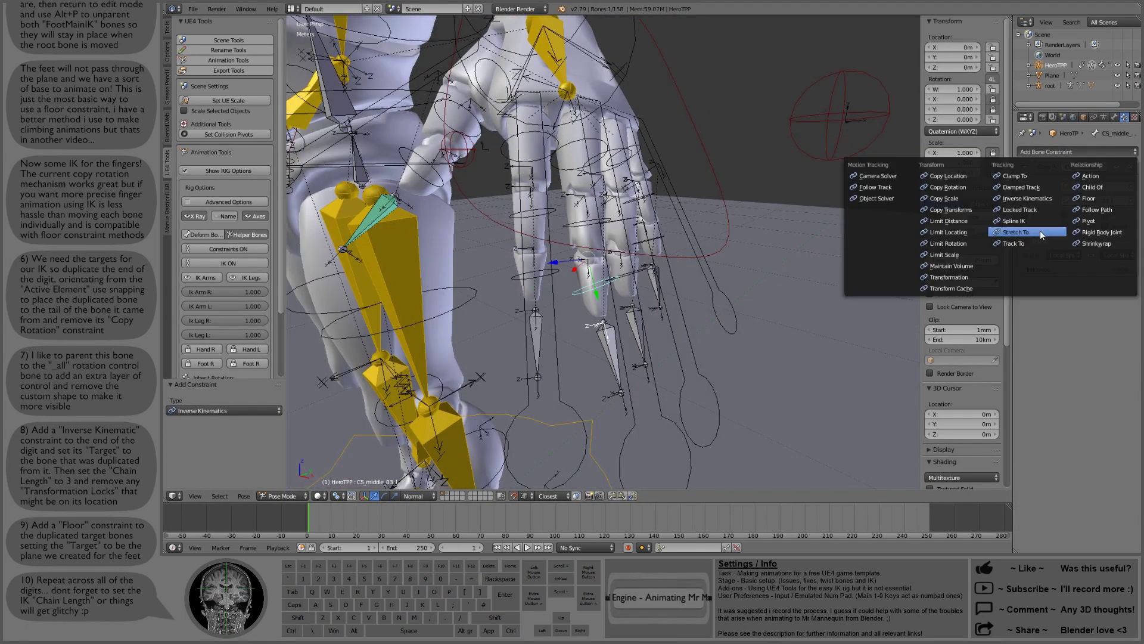
{"action": "left_click", "coordinate": [1039, 230]}
{"action": "left_click", "coordinate": [1100, 320]}
{"action": "type", "text": "m"}
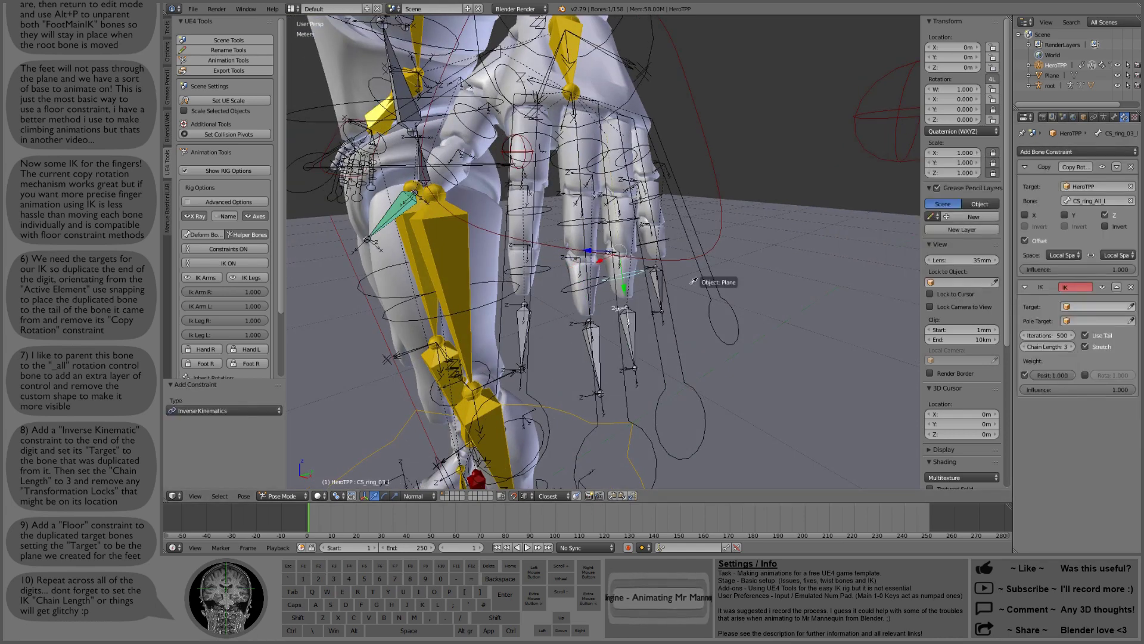
{"action": "left_click", "coordinate": [1099, 335]}
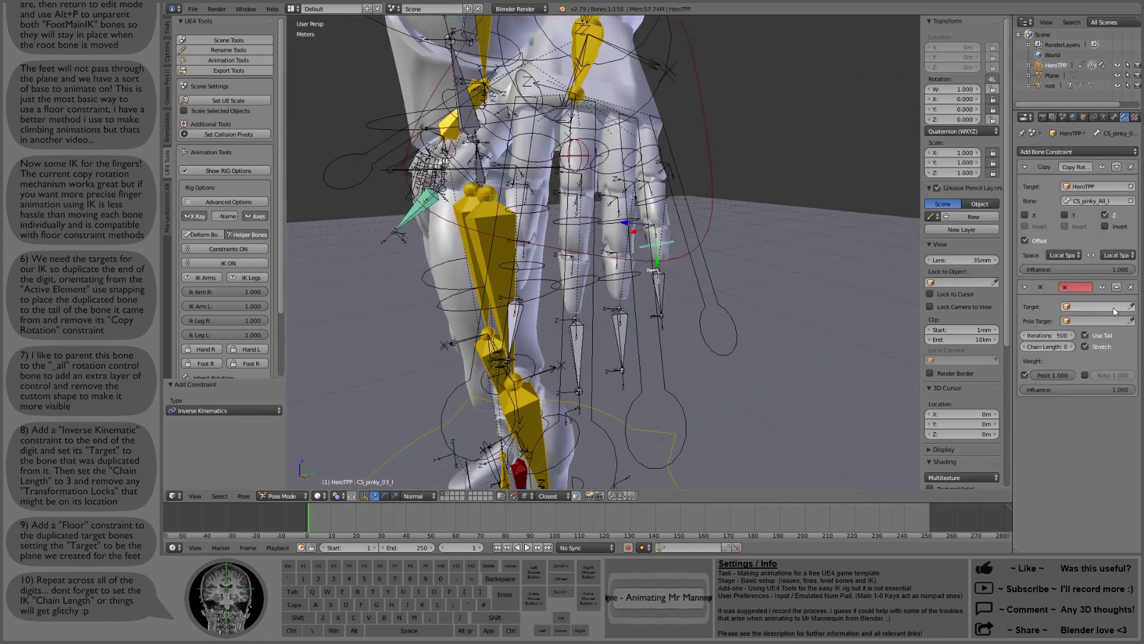
Add Floor constraints to the duplicated finger target bones, including CS_pinky_03_l.001, with Plane as the target
{"action": "left_click", "coordinate": [1077, 152]}
{"action": "left_click", "coordinate": [1044, 336]}
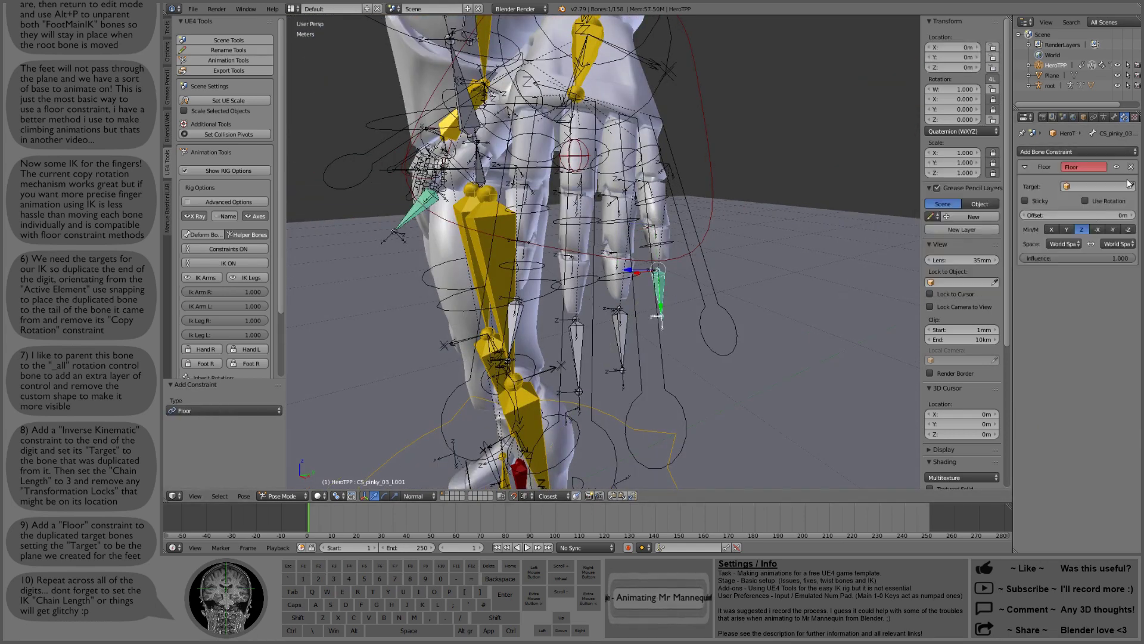
{"action": "left_click", "coordinate": [1128, 184]}
{"action": "left_click", "coordinate": [1094, 207]}
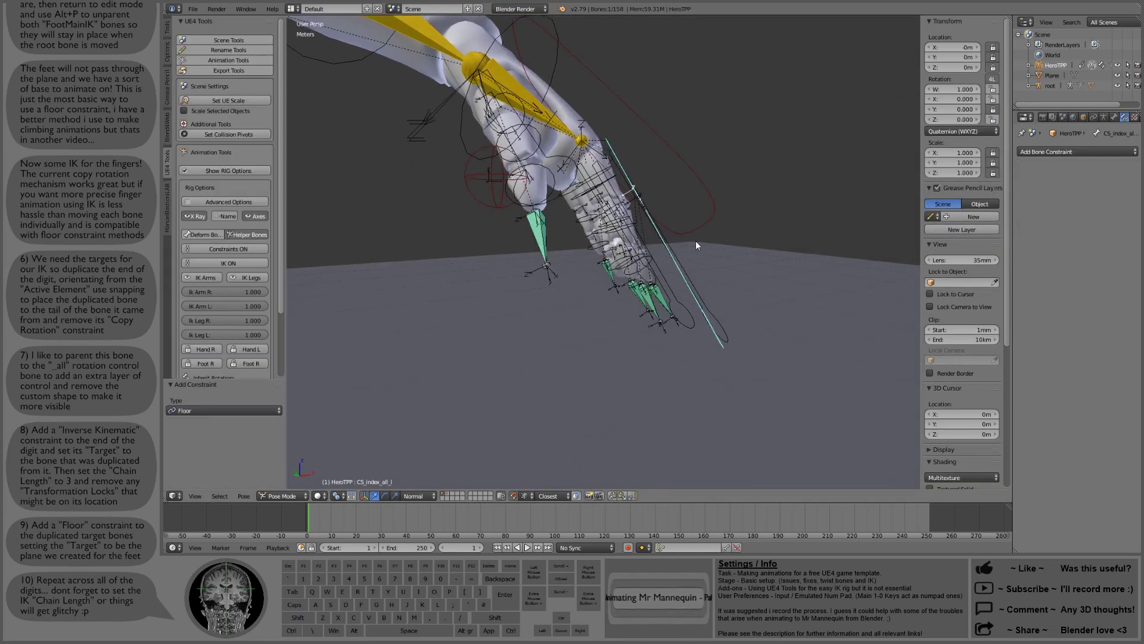
Rotate CS_index_all_l by 82.4° to test curling the left index finger
{"action": "key", "text": "r"}
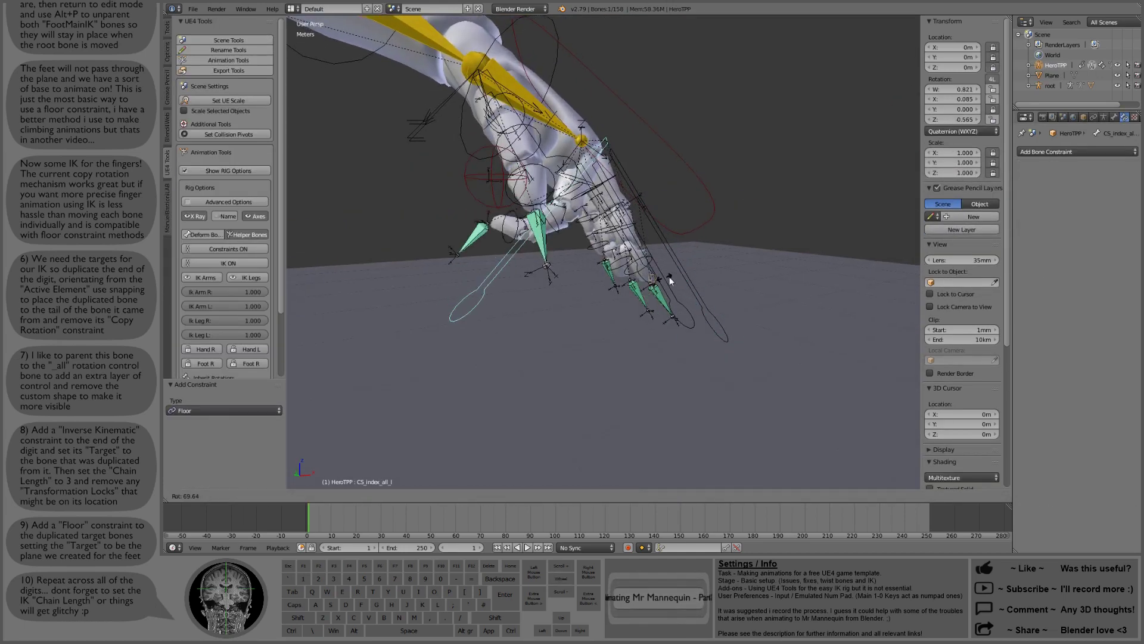
{"action": "right_click", "coordinate": [670, 276]}
{"action": "key", "text": "r"}
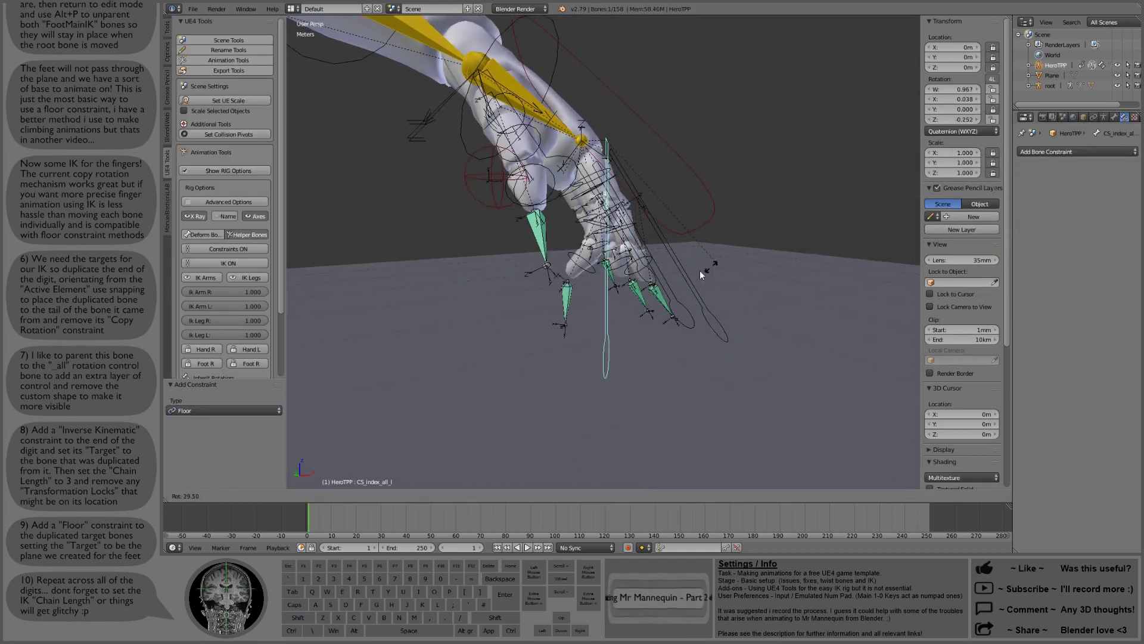
{"action": "left_click", "coordinate": [484, 205]}
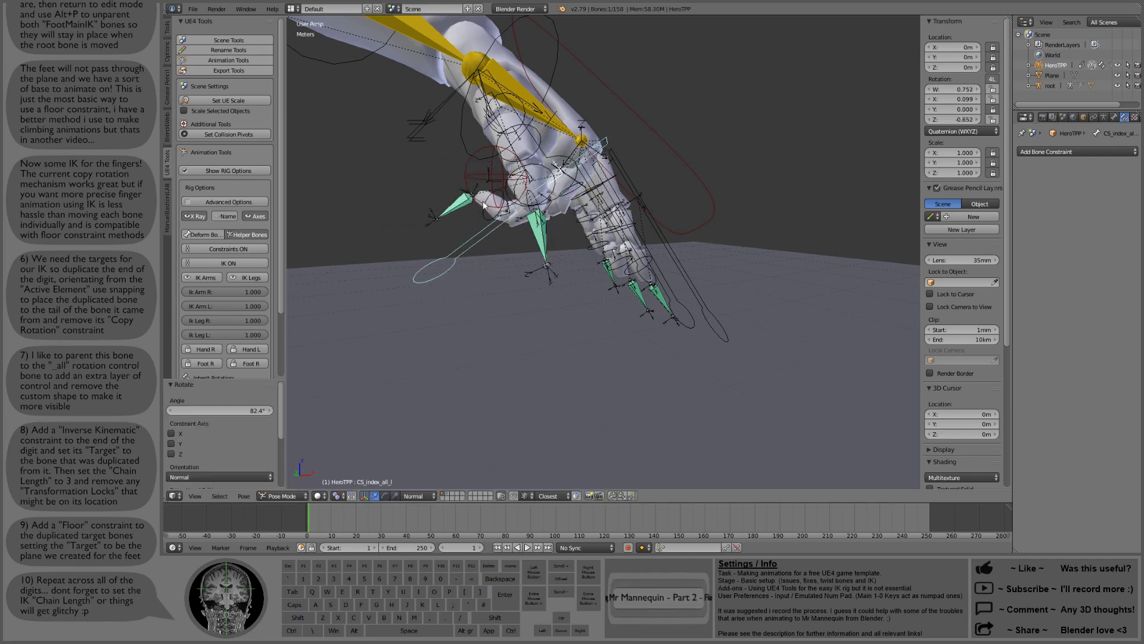
Unlock the X, Y and Z location transforms of the CS_index_03_l.001 target bone
{"action": "right_click", "coordinate": [453, 213]}
{"action": "middle_click_drag", "start_coordinate": [452, 213], "coordinate": [502, 229]}
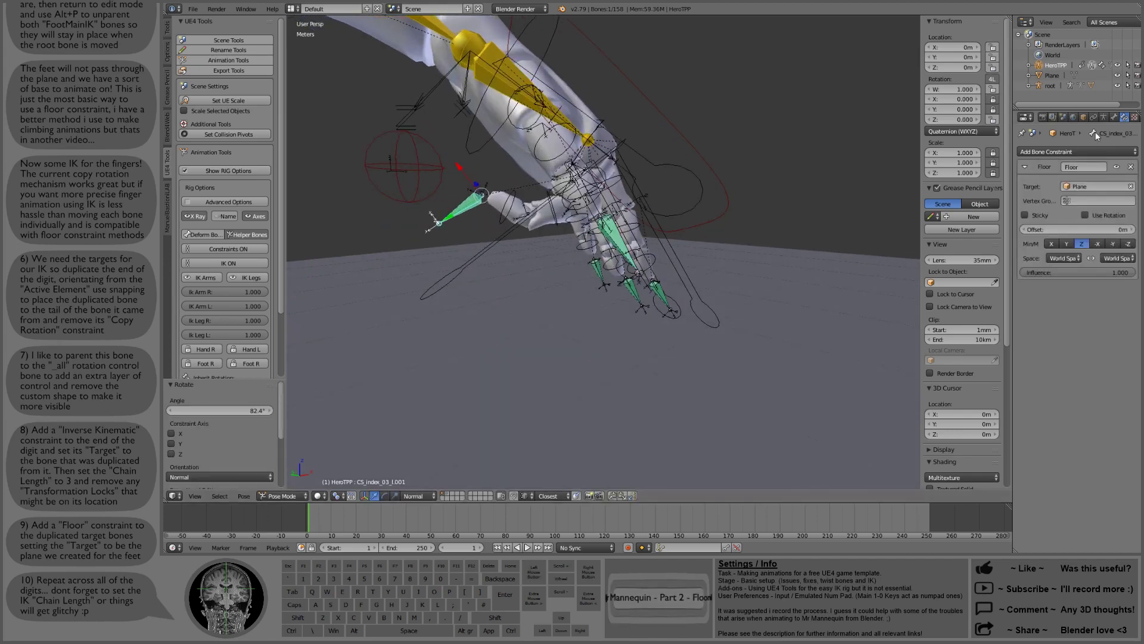
{"action": "left_click", "coordinate": [1114, 118]}
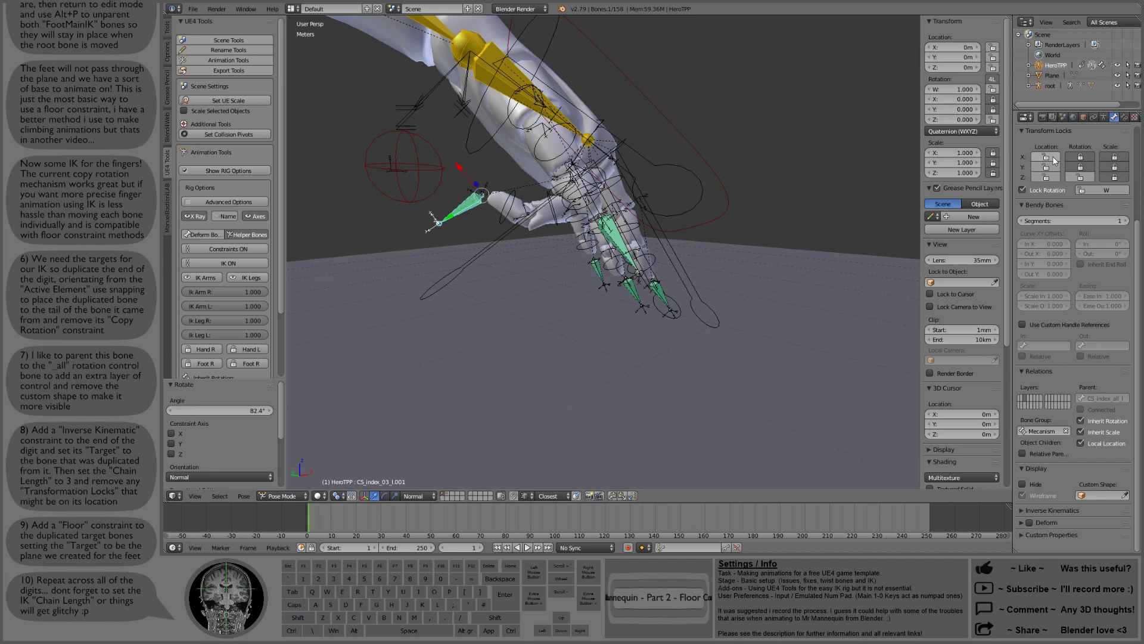
Move the CS_index_03_l.001 target from several views to test the index finger's IK, and clear its location
{"action": "key", "text": "g"}
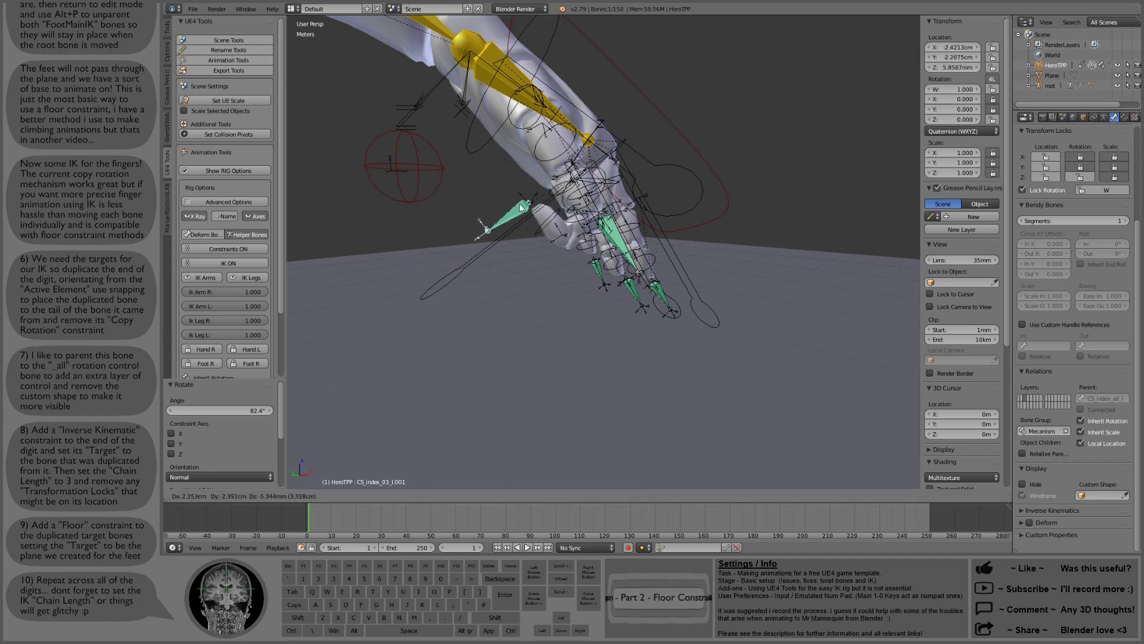
{"action": "left_click", "coordinate": [488, 223]}
{"action": "middle_click_drag", "start_coordinate": [489, 223], "coordinate": [585, 249]}
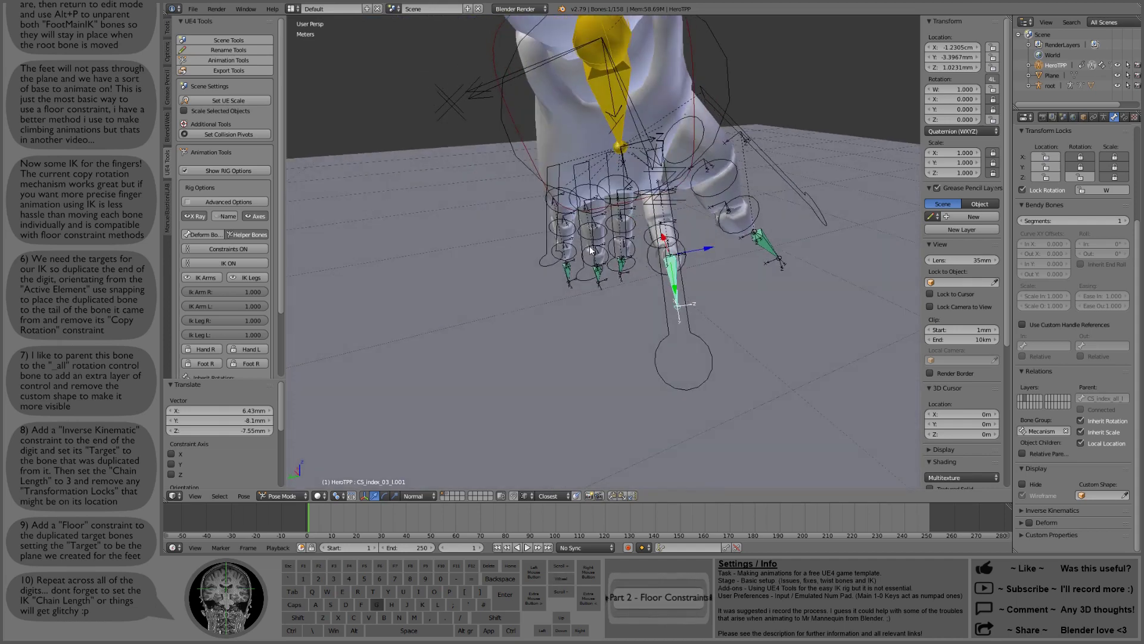
{"action": "key", "text": "g"}
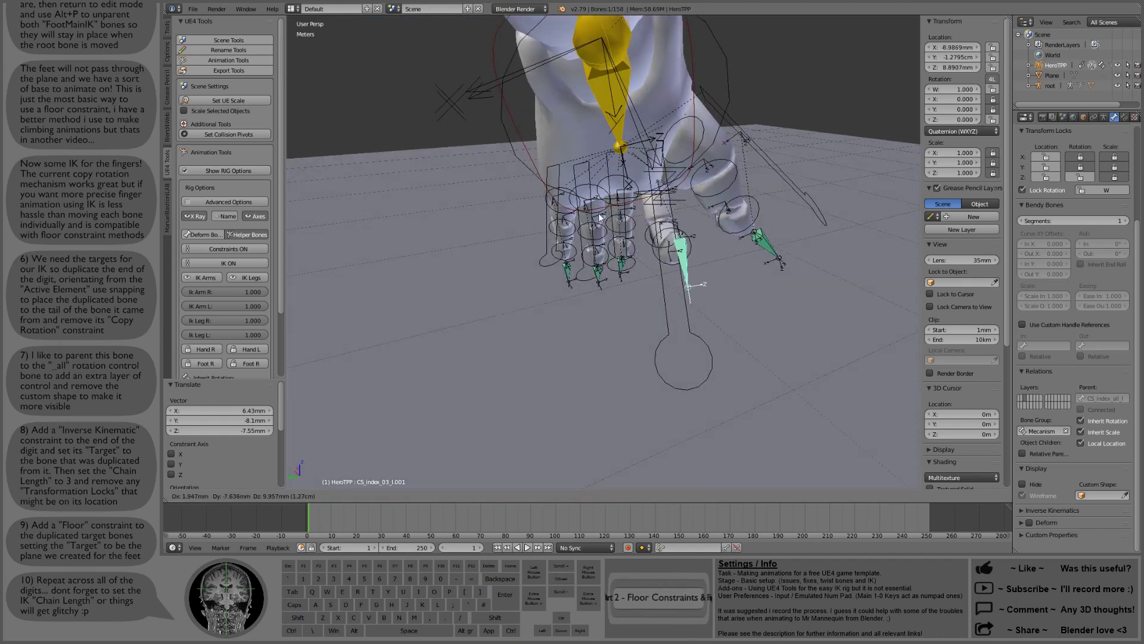
{"action": "left_click", "coordinate": [590, 247]}
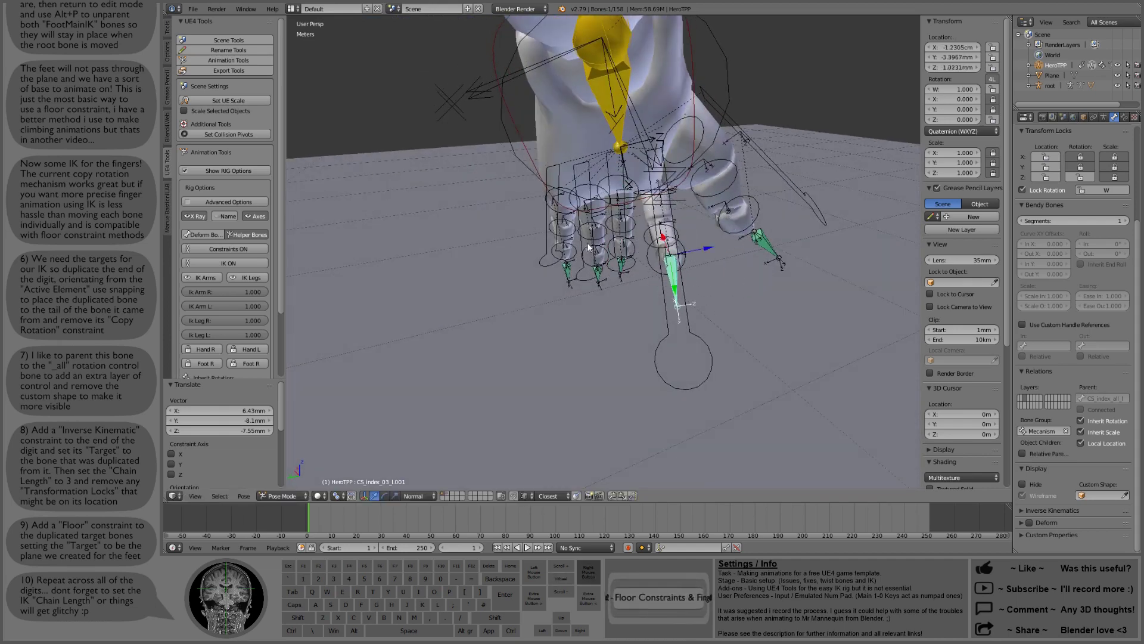
{"action": "middle_click_drag", "start_coordinate": [590, 248], "coordinate": [523, 292]}
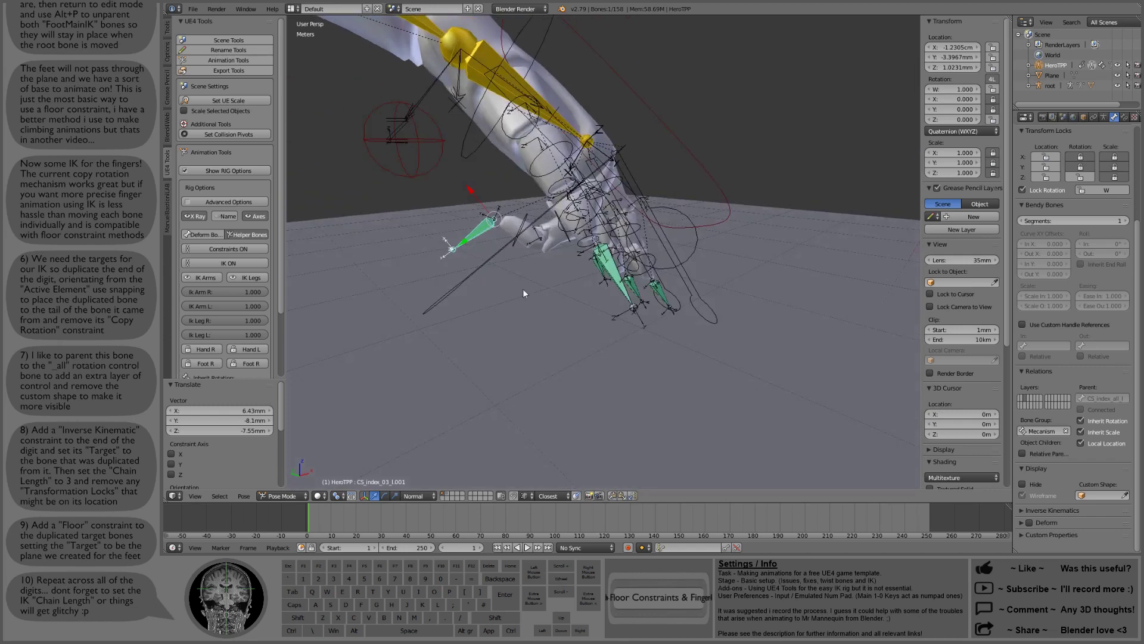
{"action": "key", "text": "alt+g"}
Rotate CS_index_all_l by 11.4° as a further test, and clear the rotation, location and scale of all bones
{"action": "right_click", "coordinate": [477, 269]}
{"action": "key", "text": "r"}
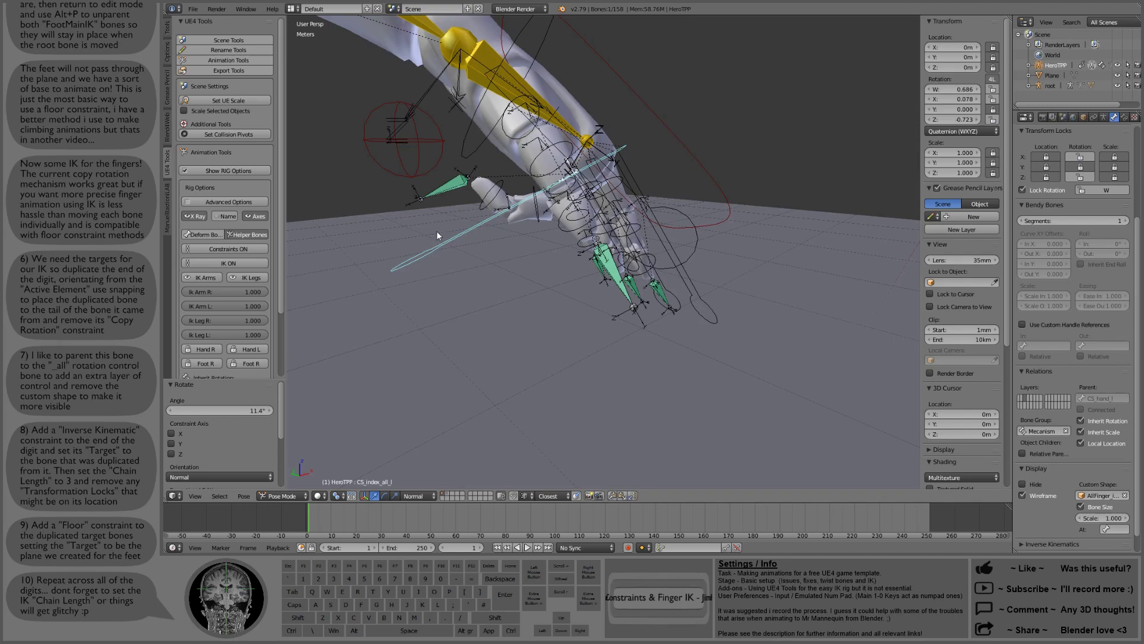
{"action": "middle_click_drag", "start_coordinate": [436, 235], "coordinate": [639, 277]}
{"action": "key", "text": "a"}
{"action": "key", "text": "alt+r"}
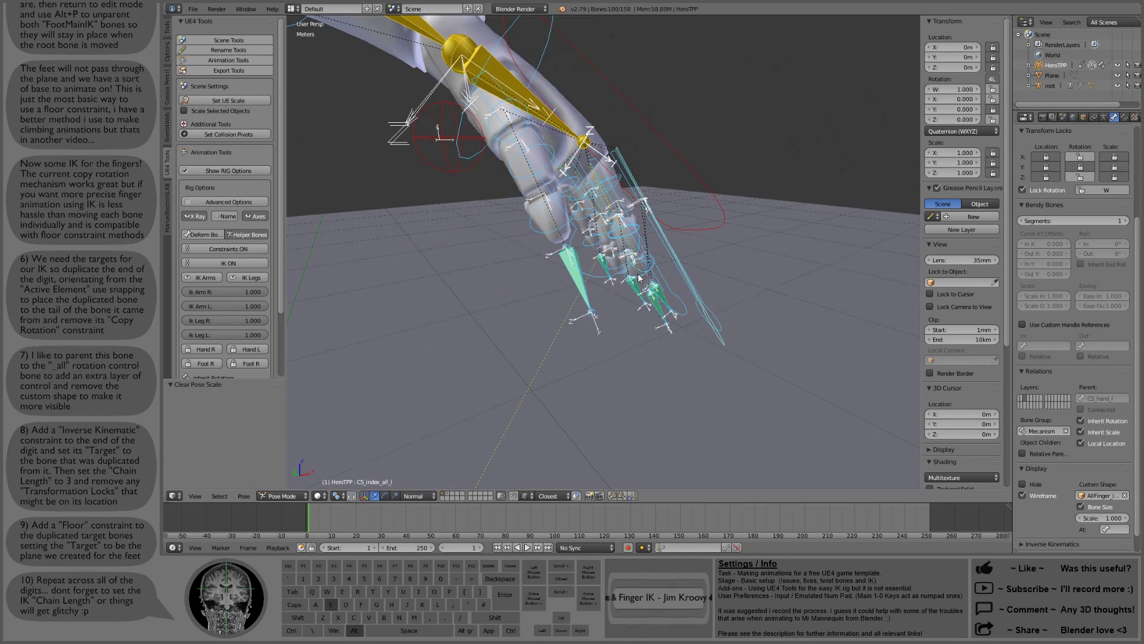
Try to rotate the hand IK controls and CS_pelvis together, using the active element as the pivot point
{"action": "scroll", "coordinate": [639, 277], "scroll_direction": "down", "scroll_amount": 10}
{"action": "right_click", "coordinate": [604, 206]}
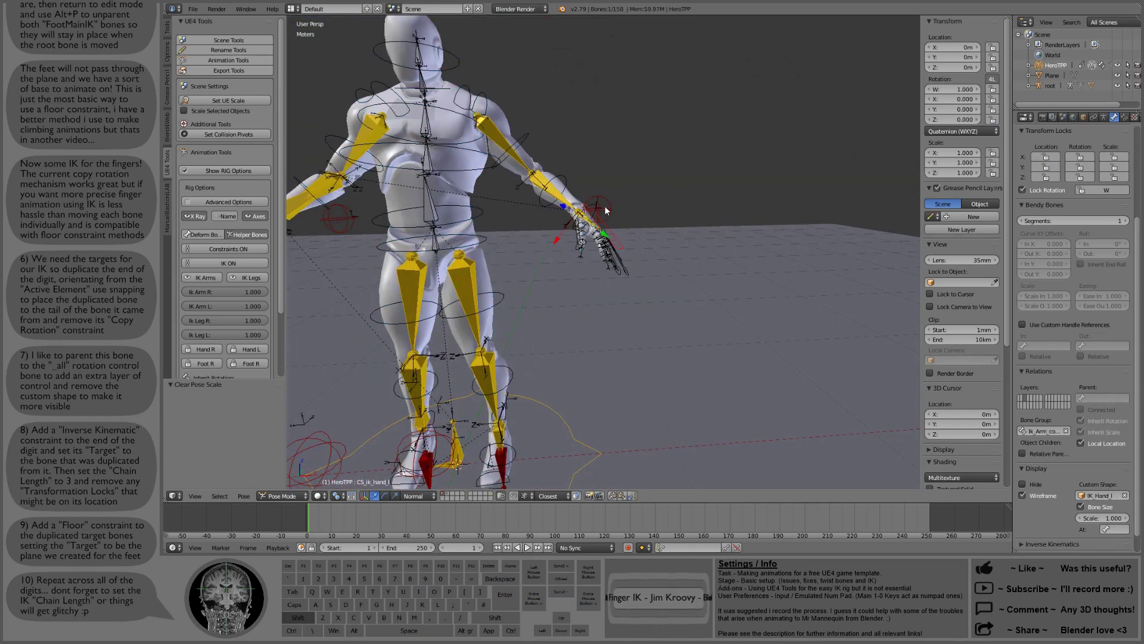
{"action": "middle_click_drag", "start_coordinate": [534, 359], "coordinate": [582, 321]}
{"action": "right_click", "coordinate": [534, 204], "text": "shift"}
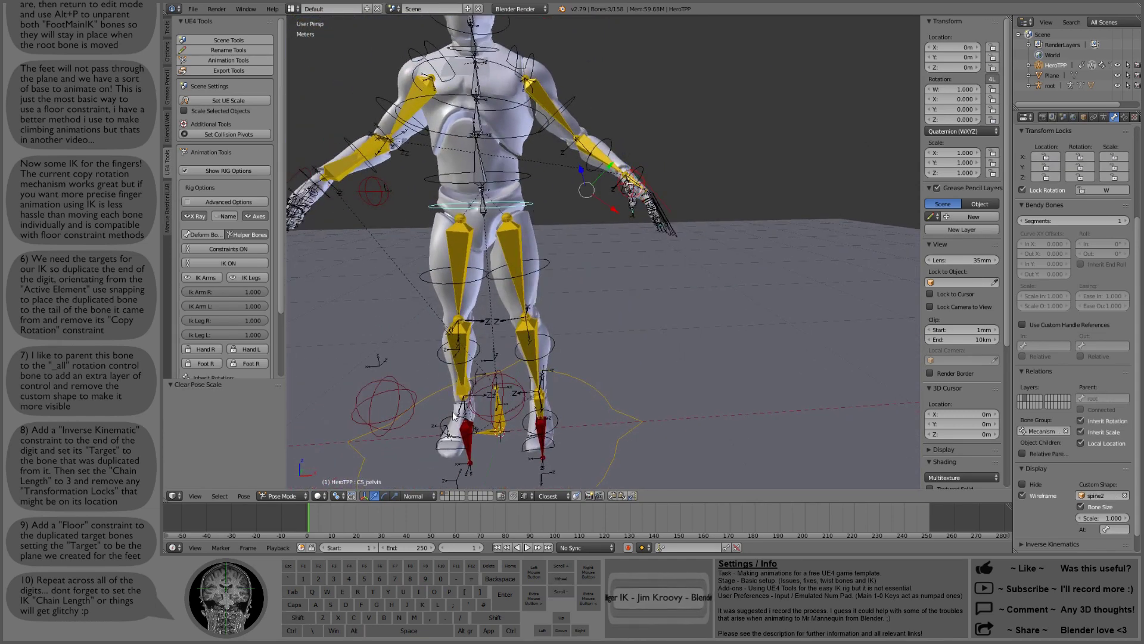
{"action": "left_click", "coordinate": [344, 496]}
{"action": "left_click", "coordinate": [361, 436]}
{"action": "middle_click_drag", "start_coordinate": [637, 355], "coordinate": [660, 277], "text": "shift"}
{"action": "key", "text": "r"}
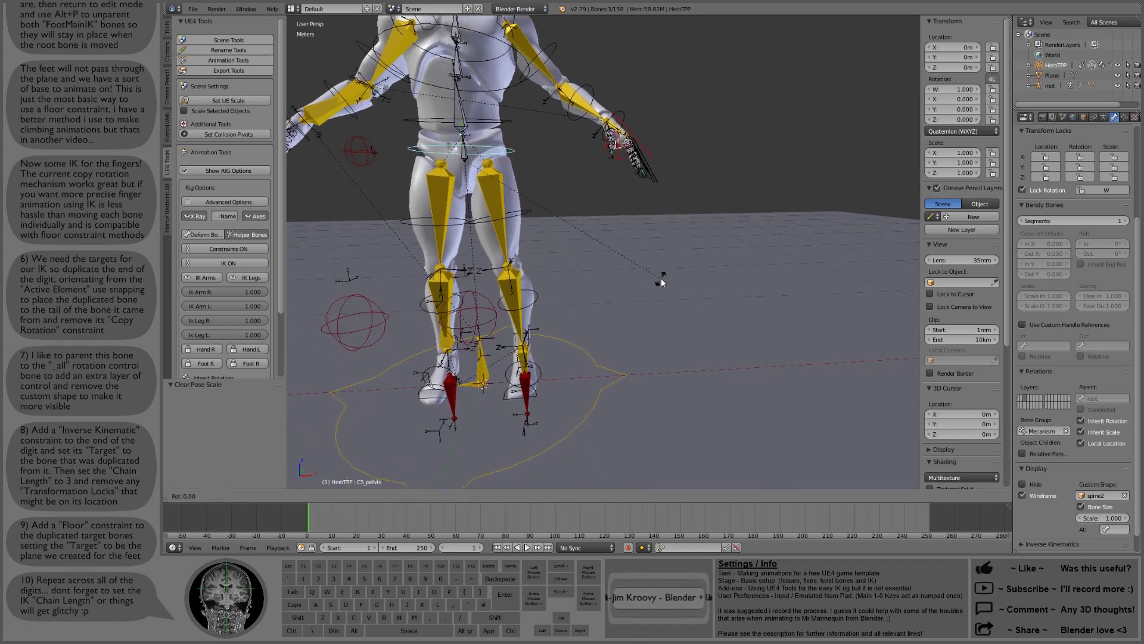
{"action": "right_click", "coordinate": [656, 308]}
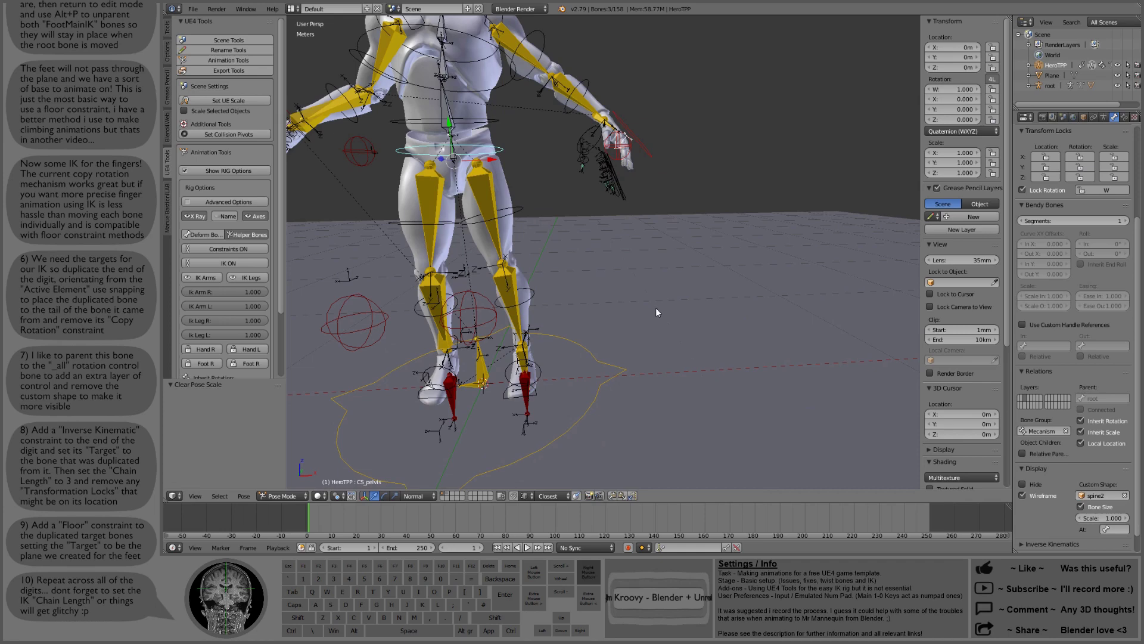
Try to rotate CS_pelvis, undo the last change, and clear the location, rotation and scale of all bones
{"action": "key", "text": "r"}
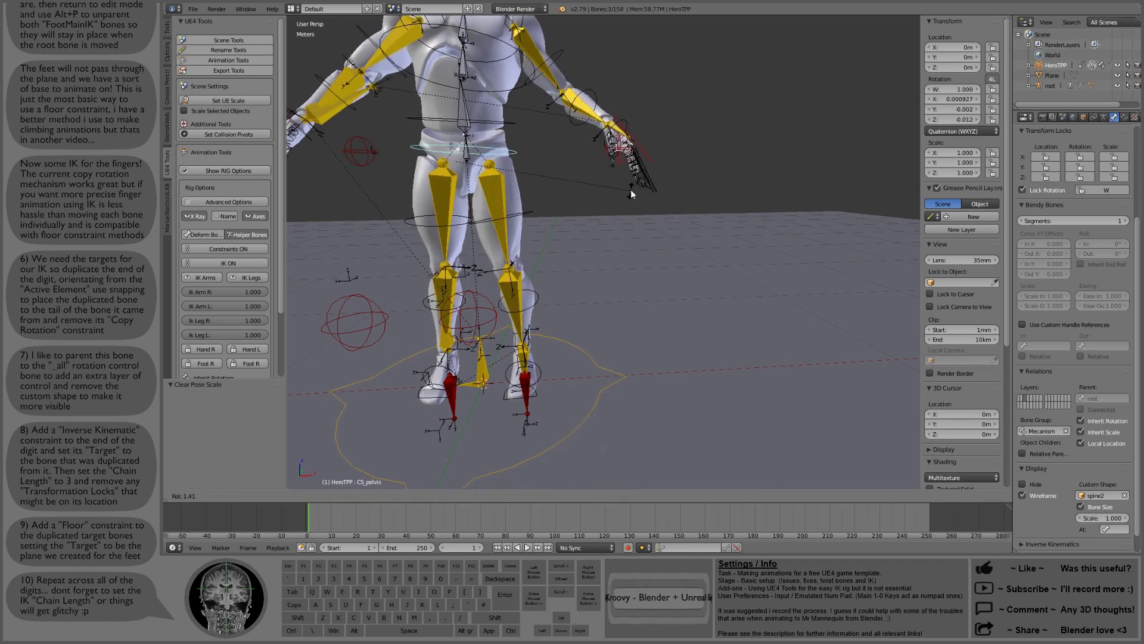
{"action": "right_click", "coordinate": [631, 190]}
{"action": "right_click", "coordinate": [509, 153]}
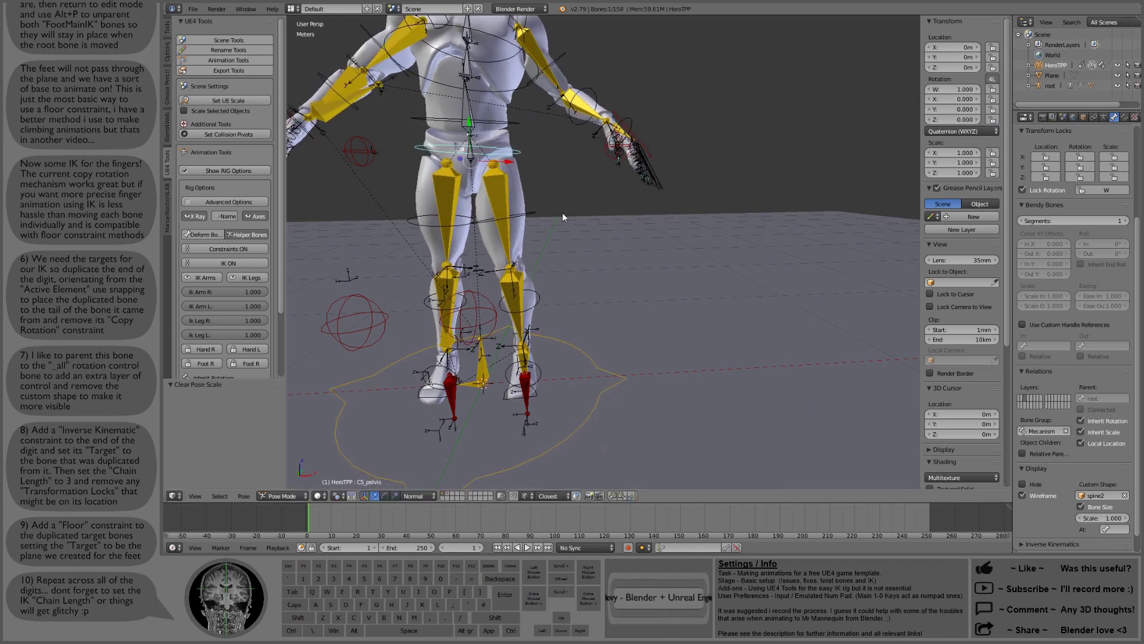
{"action": "key", "text": "ctrl+z"}
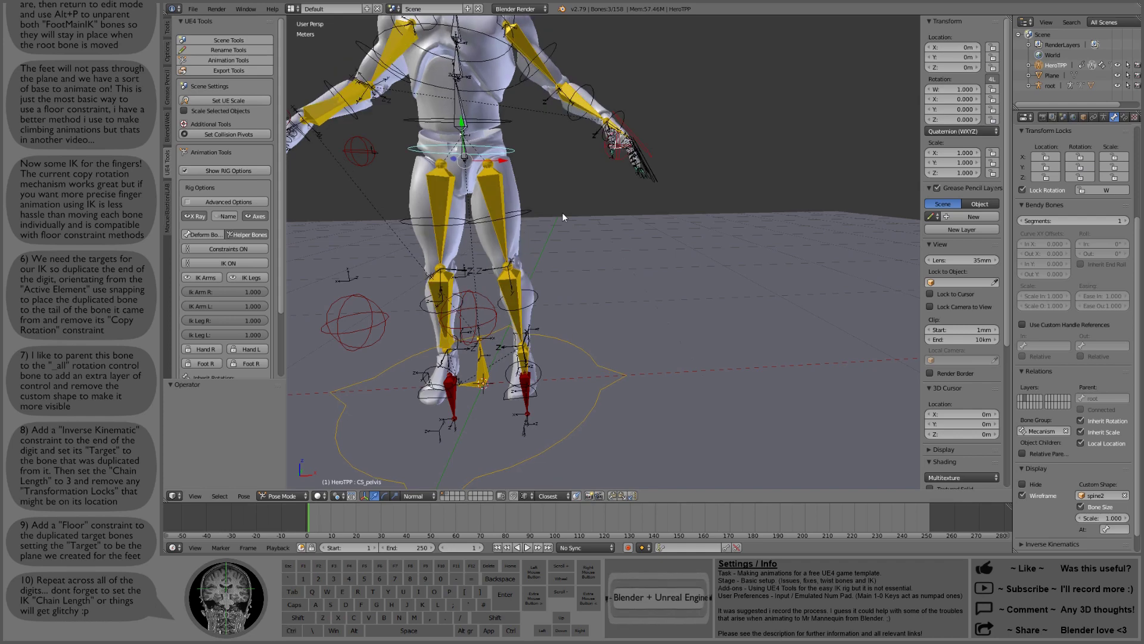
{"action": "key", "text": "a"}
{"action": "key", "text": "alt+g"}
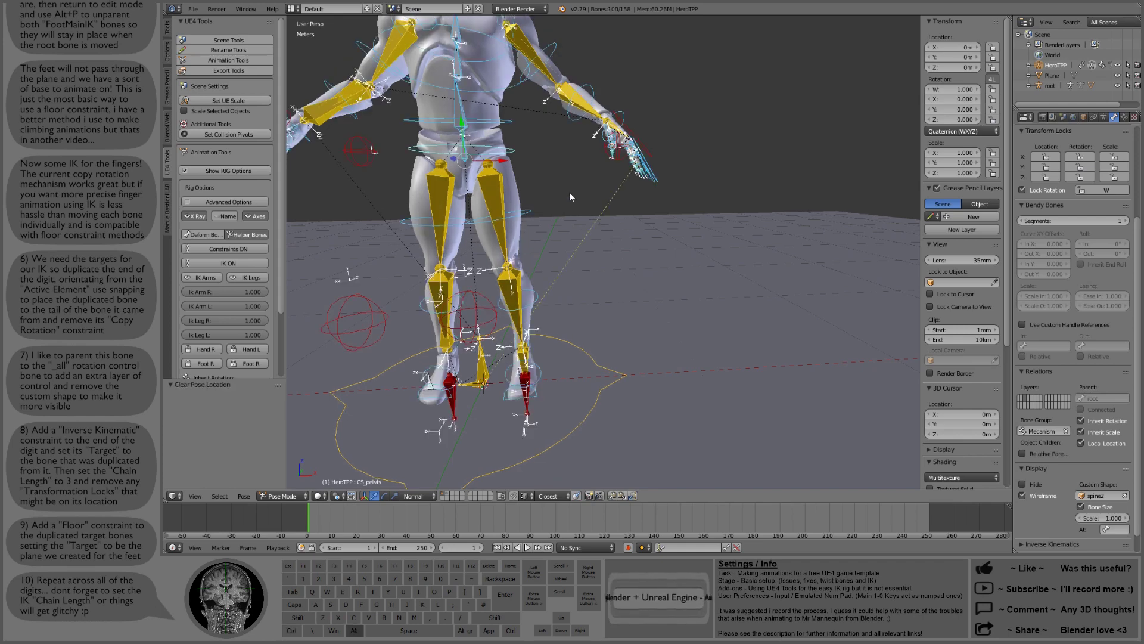
Try to rotate the left hand IK control together with CS_ElboRoll_l
{"action": "right_click", "coordinate": [637, 130]}
{"action": "right_click", "coordinate": [624, 158], "text": "shift"}
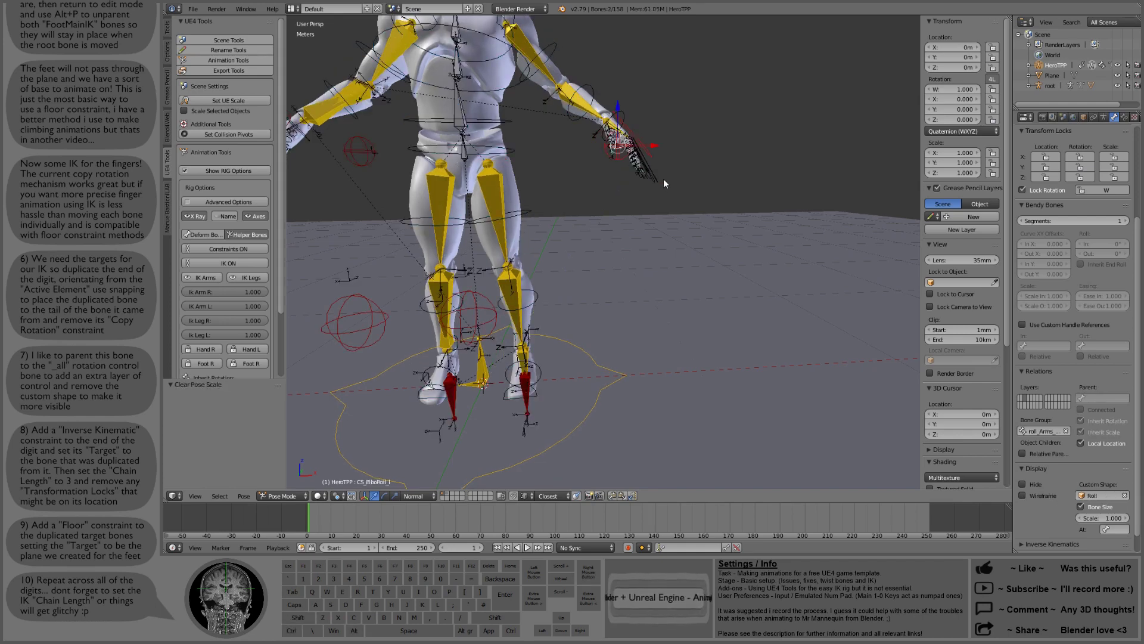
{"action": "key", "text": "r"}
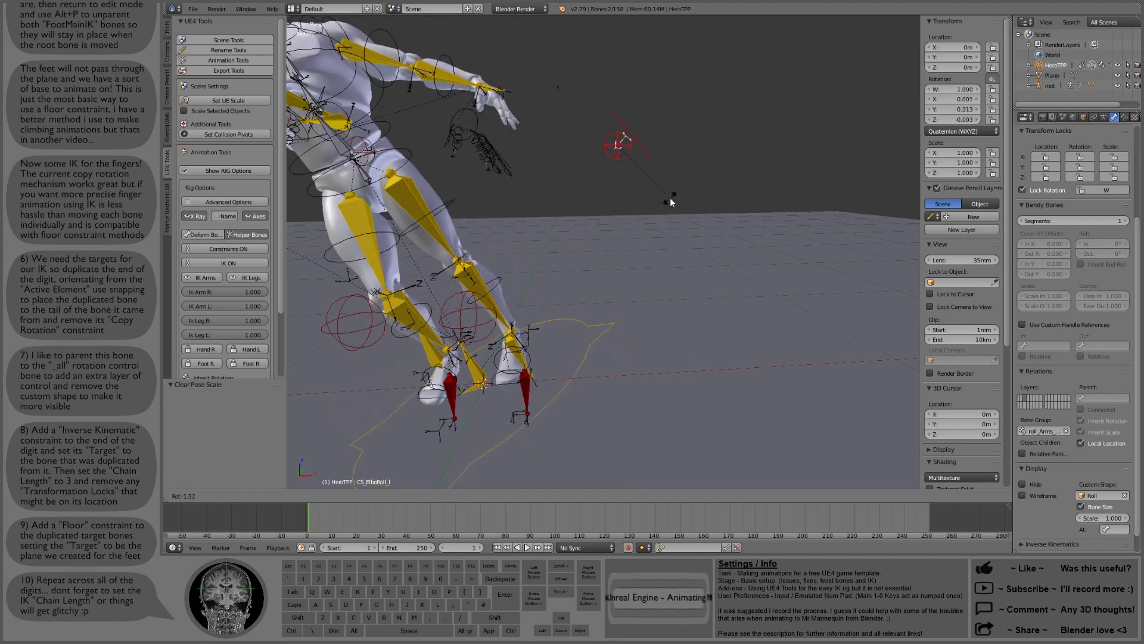
{"action": "right_click", "coordinate": [669, 198]}
Check the IK constraint on CS_index_03_l, and set the Chain Length of CS_pinky_03_l's IK constraint to 3
{"action": "right_click", "coordinate": [484, 173]}
{"action": "scroll", "coordinate": [484, 173], "scroll_direction": "up", "scroll_amount": 4}
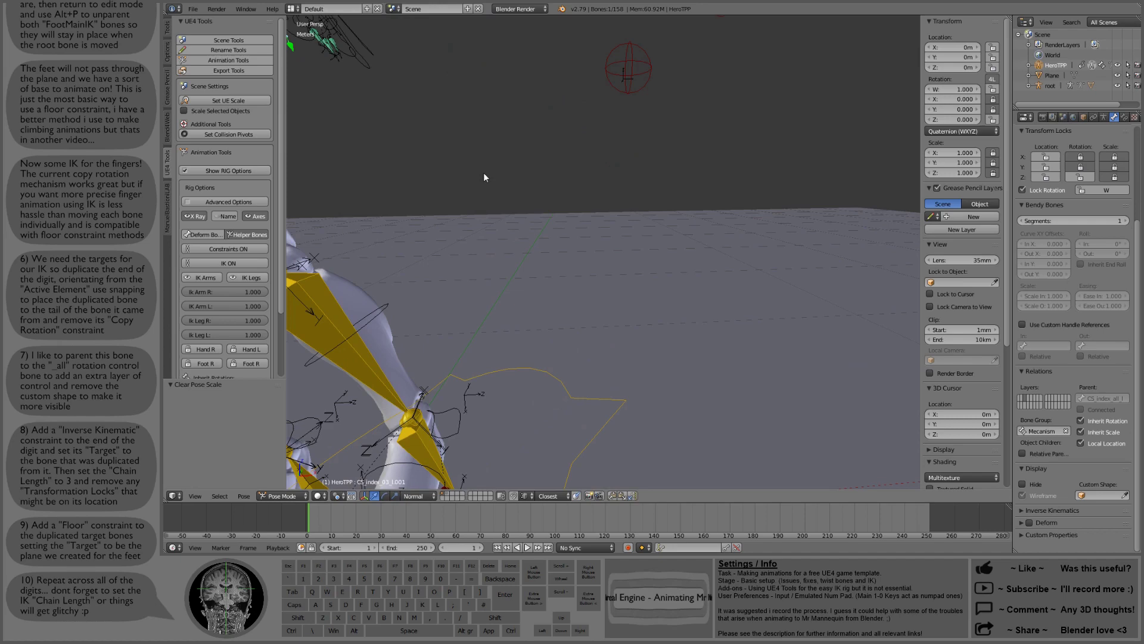
{"action": "middle_click_drag", "start_coordinate": [484, 173], "coordinate": [590, 322], "text": "shift"}
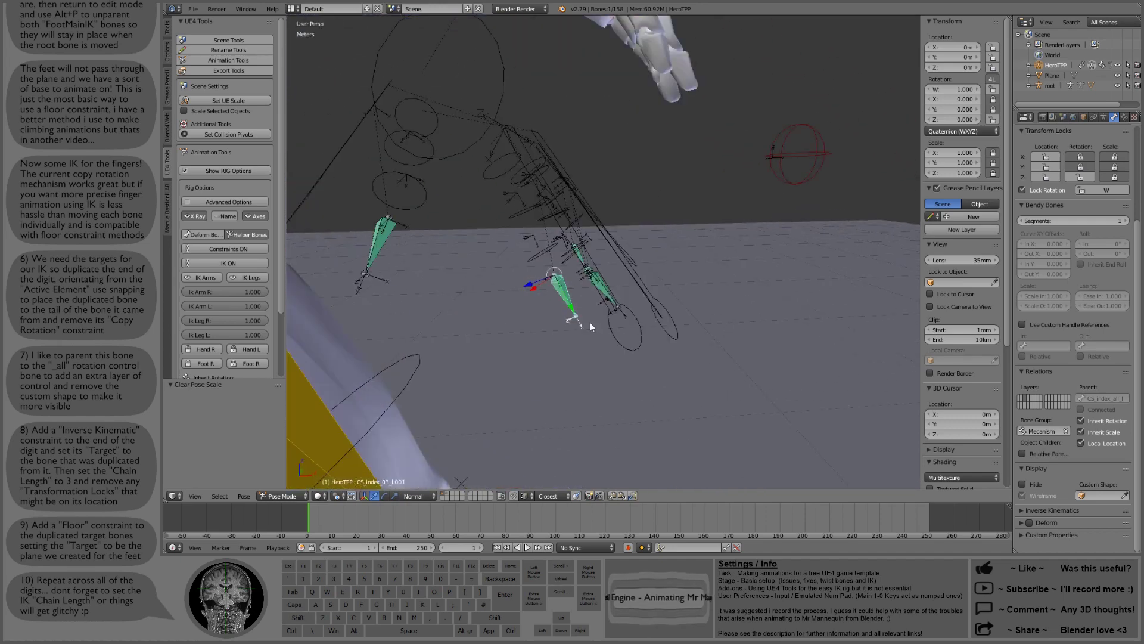
{"action": "right_click", "coordinate": [534, 263]}
{"action": "right_click", "coordinate": [532, 256]}
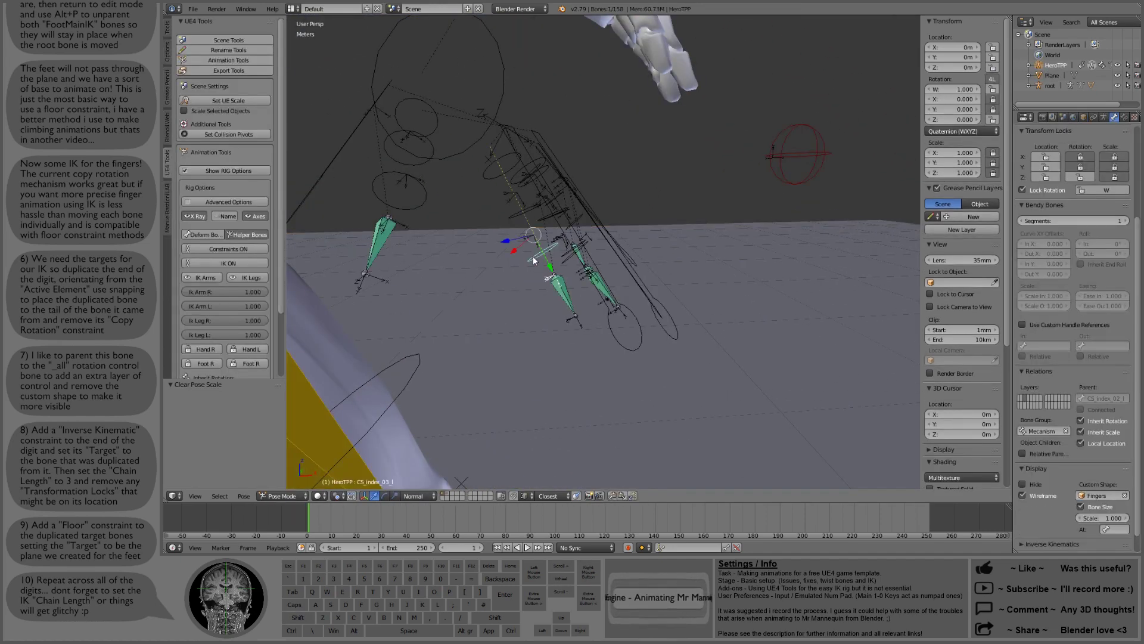
{"action": "left_click", "coordinate": [1123, 118]}
{"action": "scroll", "coordinate": [610, 282], "scroll_direction": "down", "scroll_amount": 5}
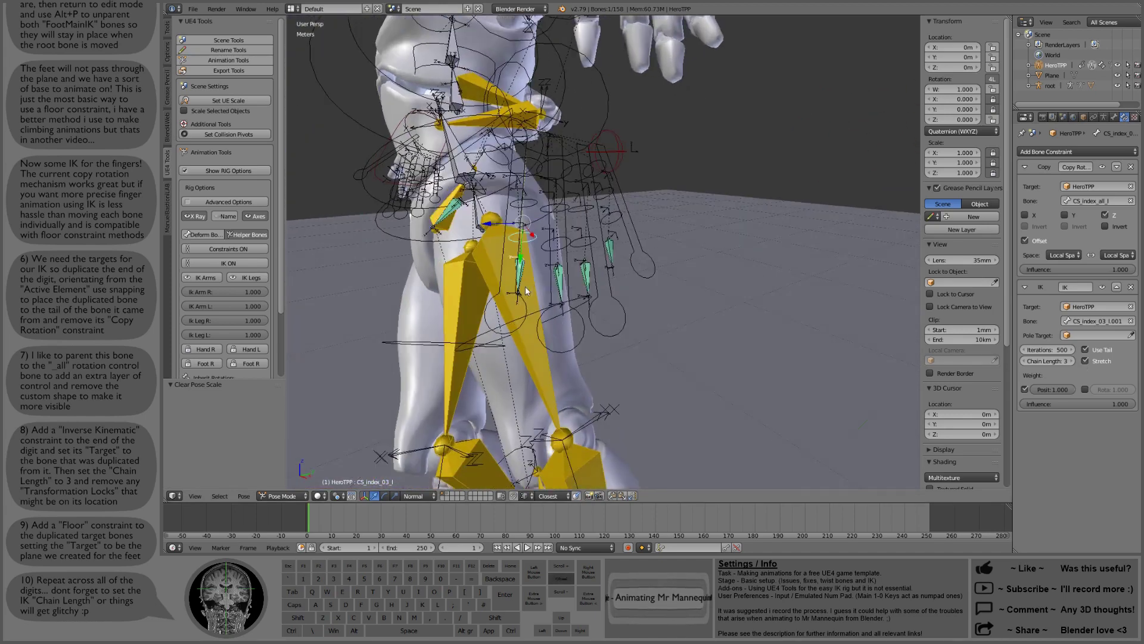
{"action": "right_click", "coordinate": [616, 210]}
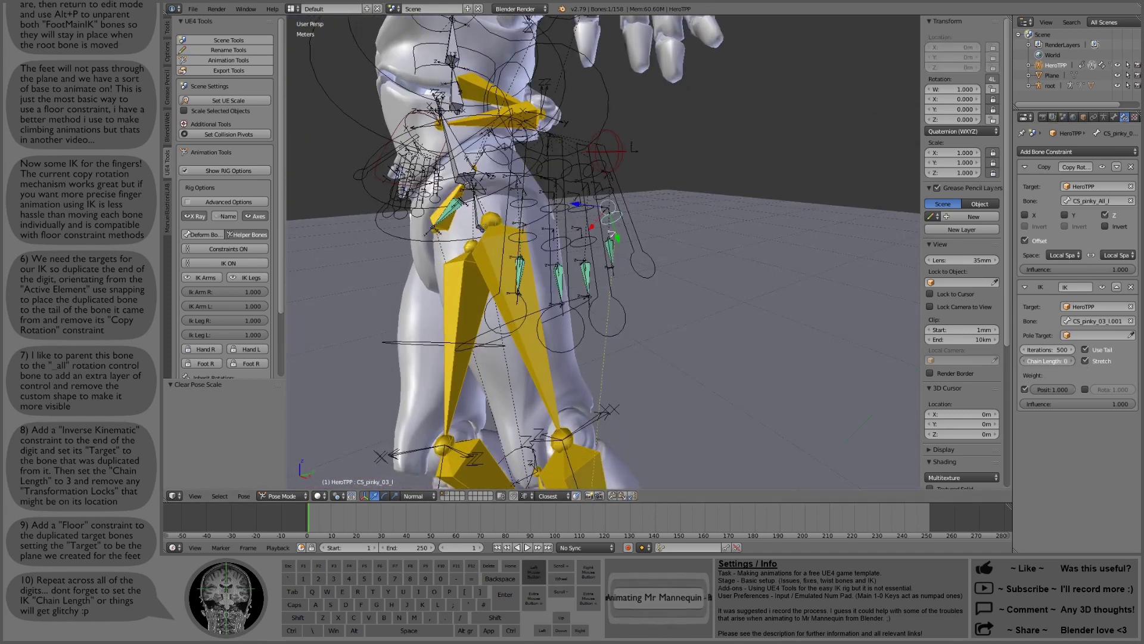
{"action": "left_click_drag", "start_coordinate": [1047, 361], "coordinate": [1068, 360]}
Try to move CS_ik_hand_l as a test of the left arm and finger IK
{"action": "scroll", "coordinate": [720, 217], "scroll_direction": "down", "scroll_amount": 3}
{"action": "middle_click_drag", "start_coordinate": [643, 191], "coordinate": [713, 185]}
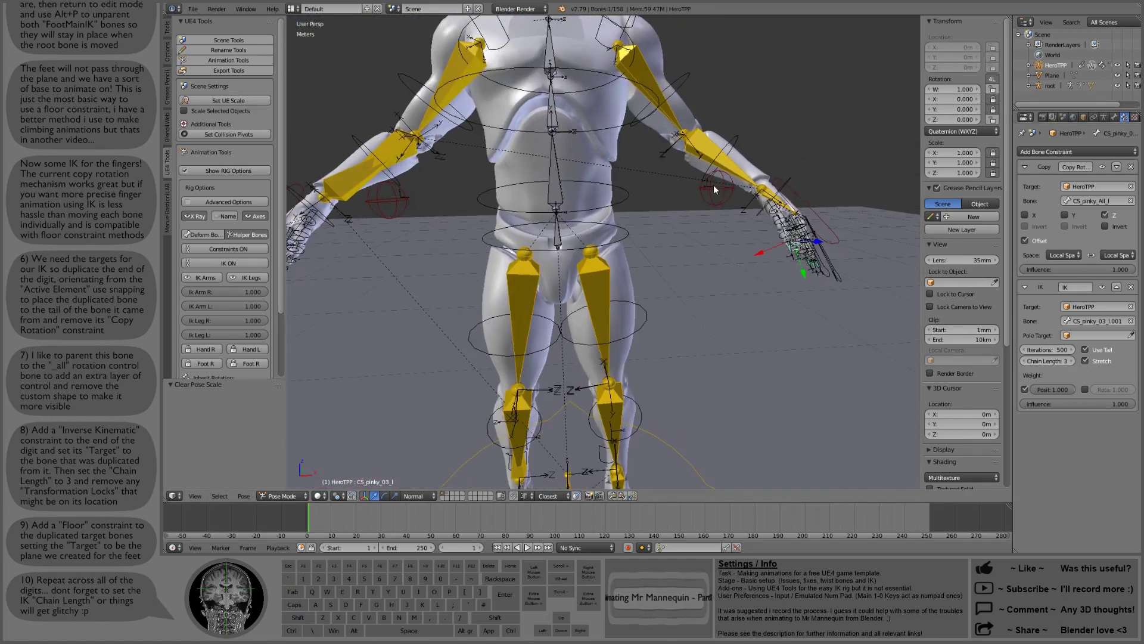
{"action": "scroll", "coordinate": [714, 184], "scroll_direction": "down", "scroll_amount": 4}
{"action": "right_click", "coordinate": [741, 249]}
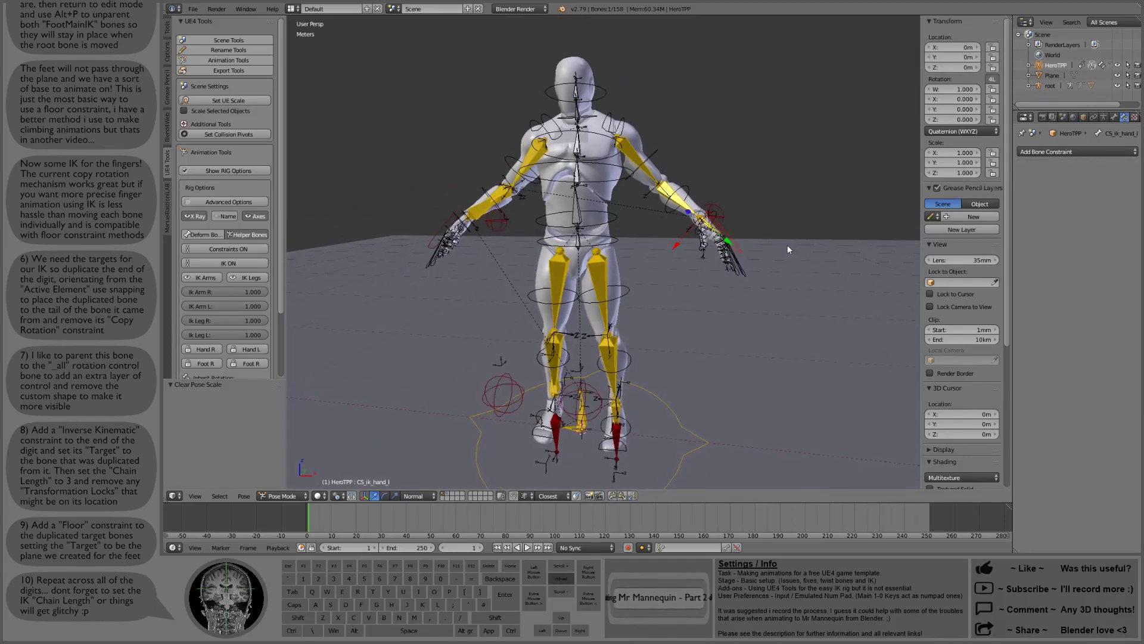
{"action": "key", "text": "g"}
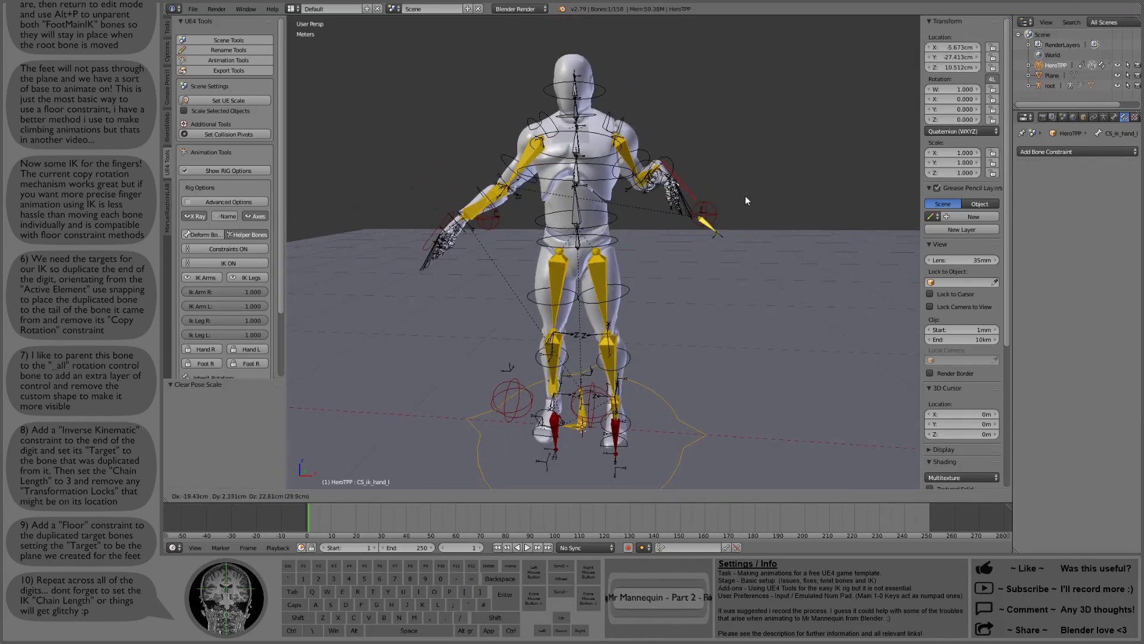
{"action": "right_click", "coordinate": [770, 216]}
Rotate CS_pelvis together with CS_ik_hand_l and CS_ElboRoll_l by about 61.2° around the global Y axis
{"action": "middle_click_drag", "start_coordinate": [725, 217], "coordinate": [692, 210]}
{"action": "right_click", "coordinate": [735, 209], "text": "shift"}
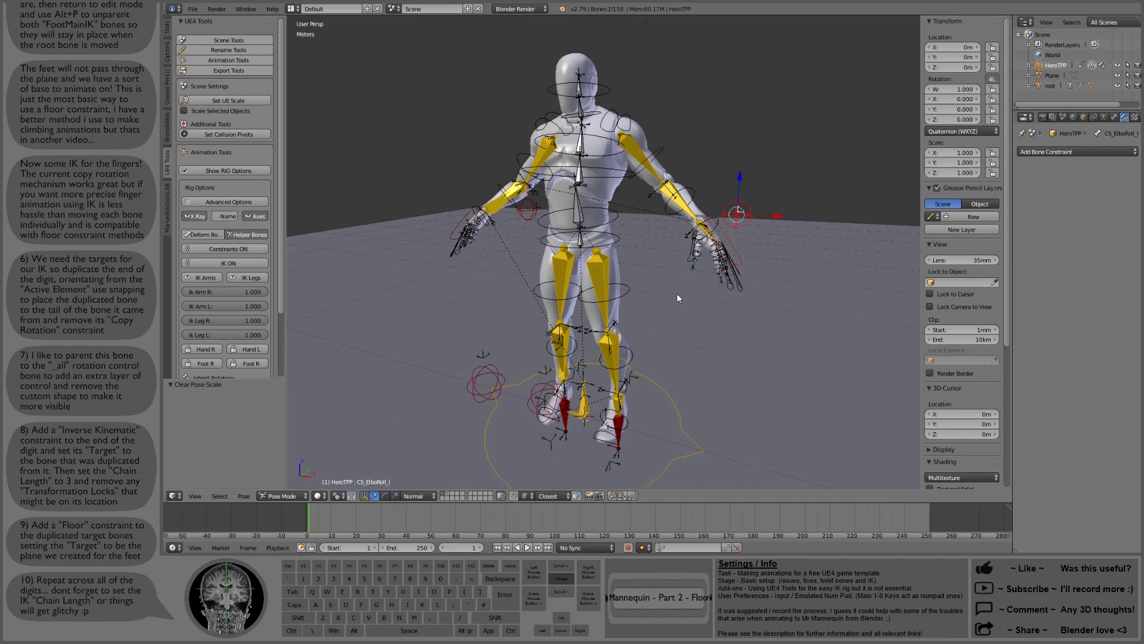
{"action": "middle_click_drag", "start_coordinate": [677, 293], "coordinate": [645, 241]}
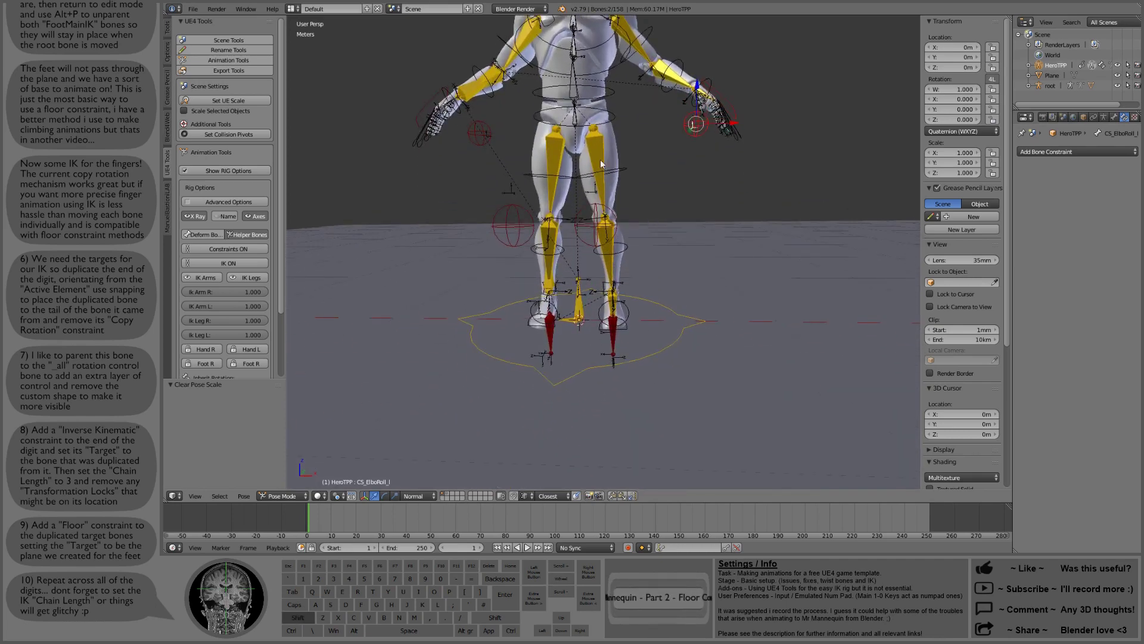
{"action": "right_click", "coordinate": [614, 119], "text": "shift"}
{"action": "middle_click_drag", "start_coordinate": [614, 119], "coordinate": [678, 330], "text": "shift"}
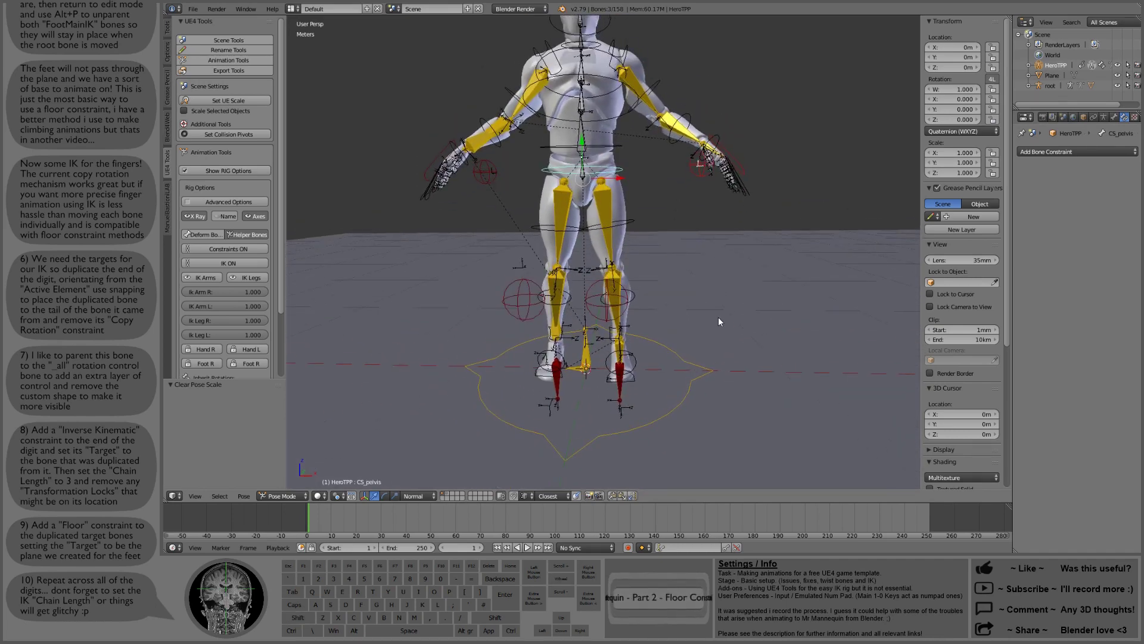
{"action": "key", "text": "r"}
{"action": "key", "text": "y"}
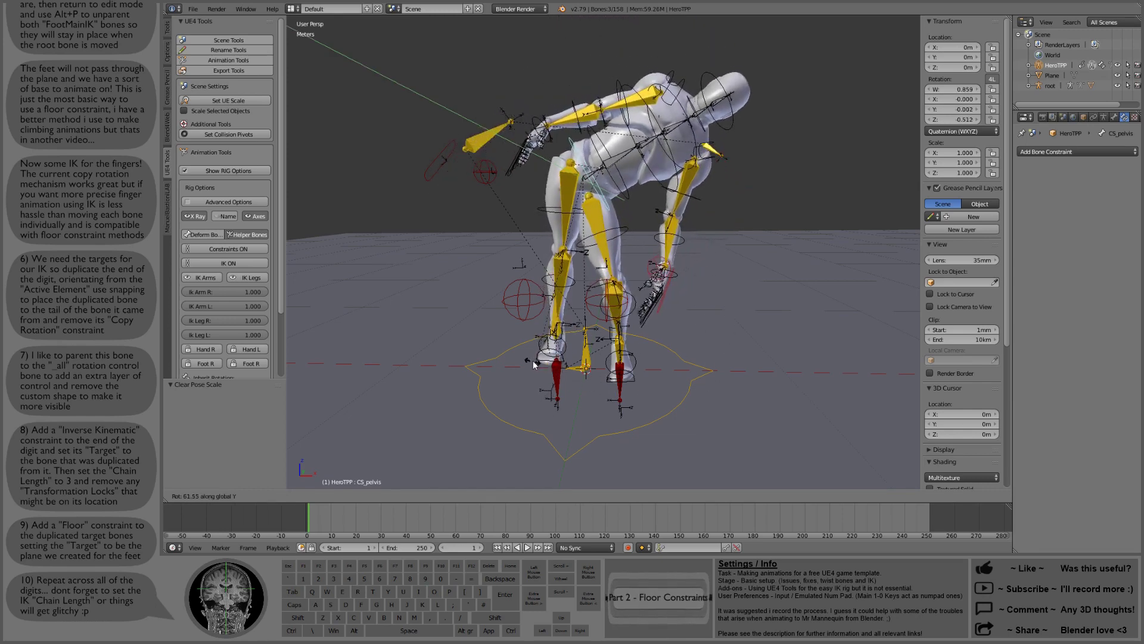
{"action": "left_click", "coordinate": [660, 328]}
Rotate CS_ik_hand_l alone by about −67.7° around the global Y axis
{"action": "scroll", "coordinate": [660, 327], "scroll_direction": "up", "scroll_amount": 4}
{"action": "middle_click_drag", "start_coordinate": [752, 377], "coordinate": [665, 248], "text": "shift"}
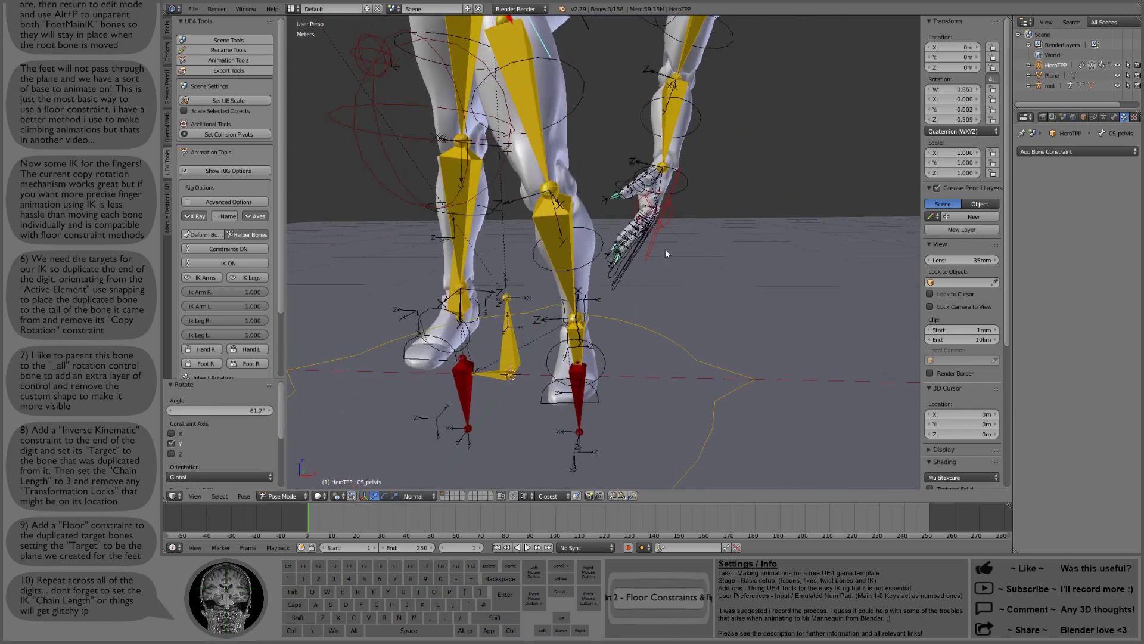
{"action": "right_click", "coordinate": [652, 244]}
{"action": "key", "text": "r"}
{"action": "key", "text": "y"}
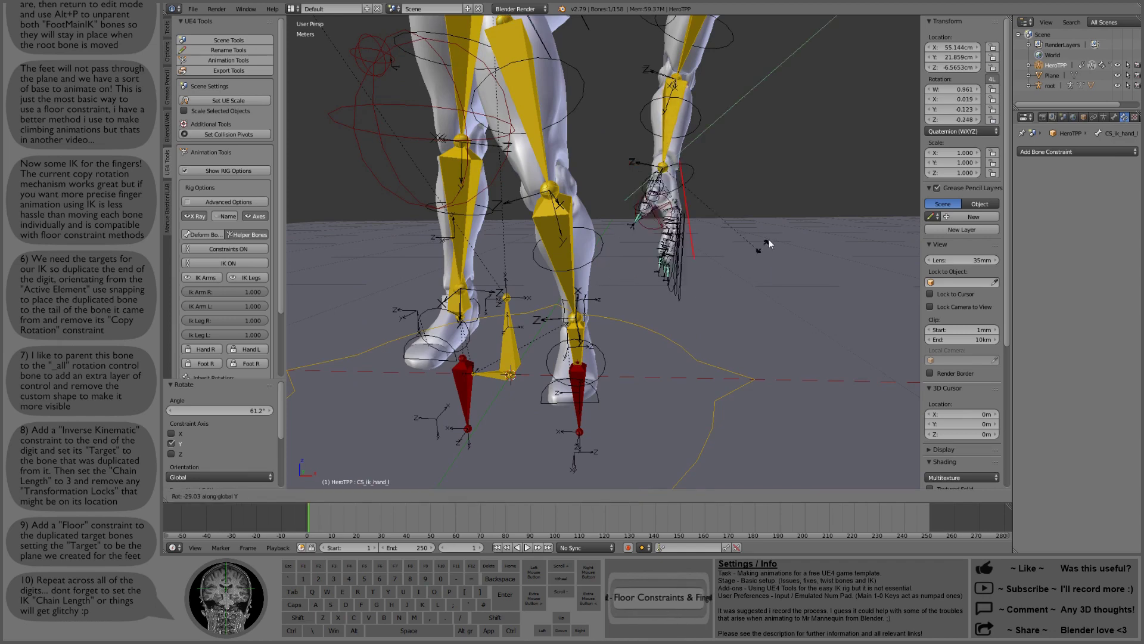
{"action": "left_click", "coordinate": [788, 171]}
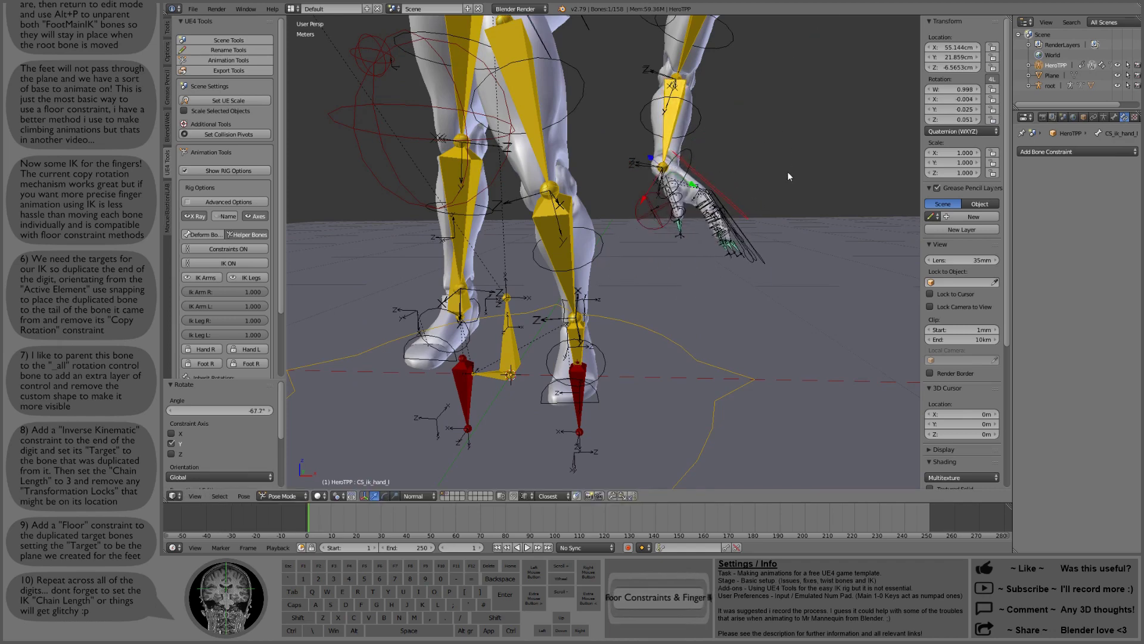
Lower CS_pelvis, CS_ik_hand_l and CS_ElboRoll_l together by about 41 cm along the global Z axis
{"action": "scroll", "coordinate": [624, 141], "scroll_direction": "down", "scroll_amount": 4}
{"action": "right_click", "coordinate": [568, 137]}
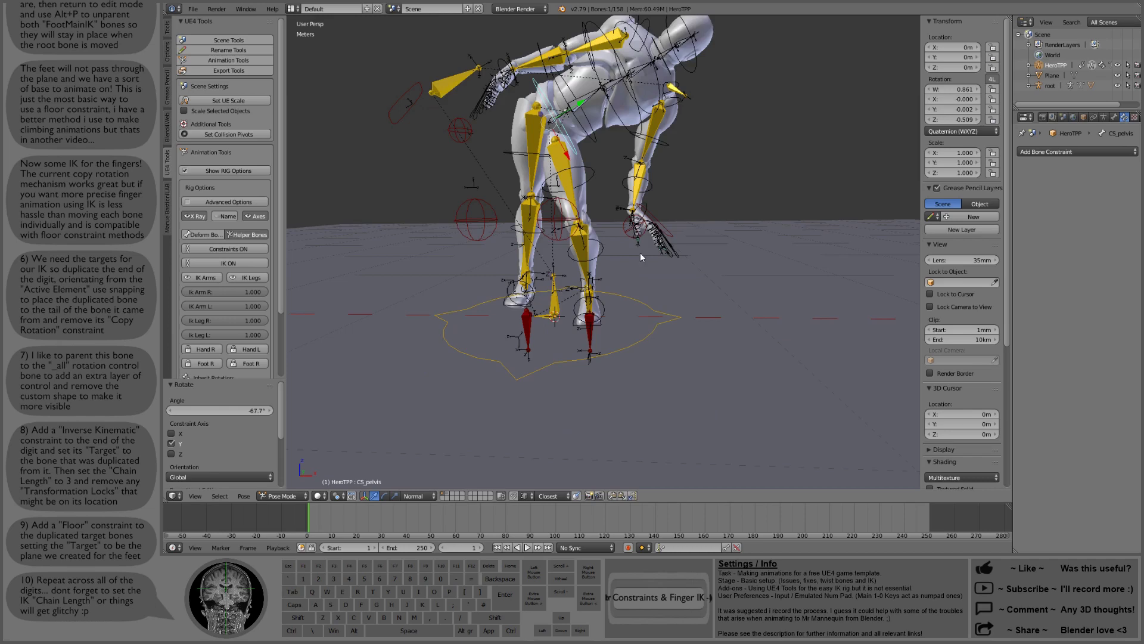
{"action": "scroll", "coordinate": [666, 276], "scroll_direction": "up", "scroll_amount": 3}
{"action": "key", "text": "g"}
{"action": "key", "text": "z"}
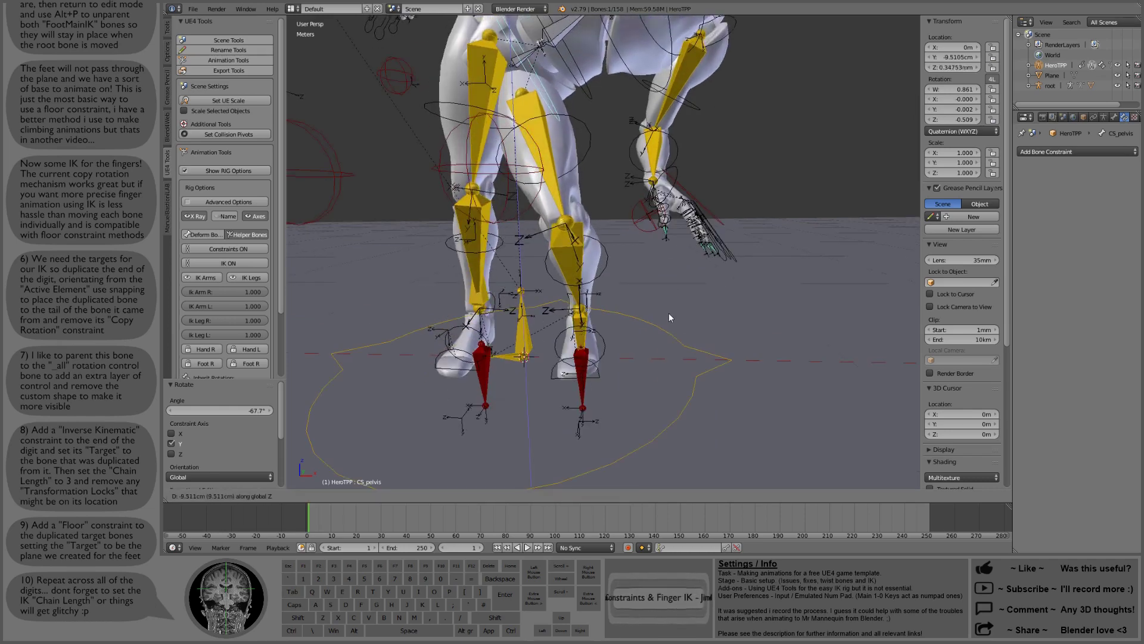
{"action": "right_click", "coordinate": [676, 274]}
{"action": "right_click", "coordinate": [691, 194], "text": "shift"}
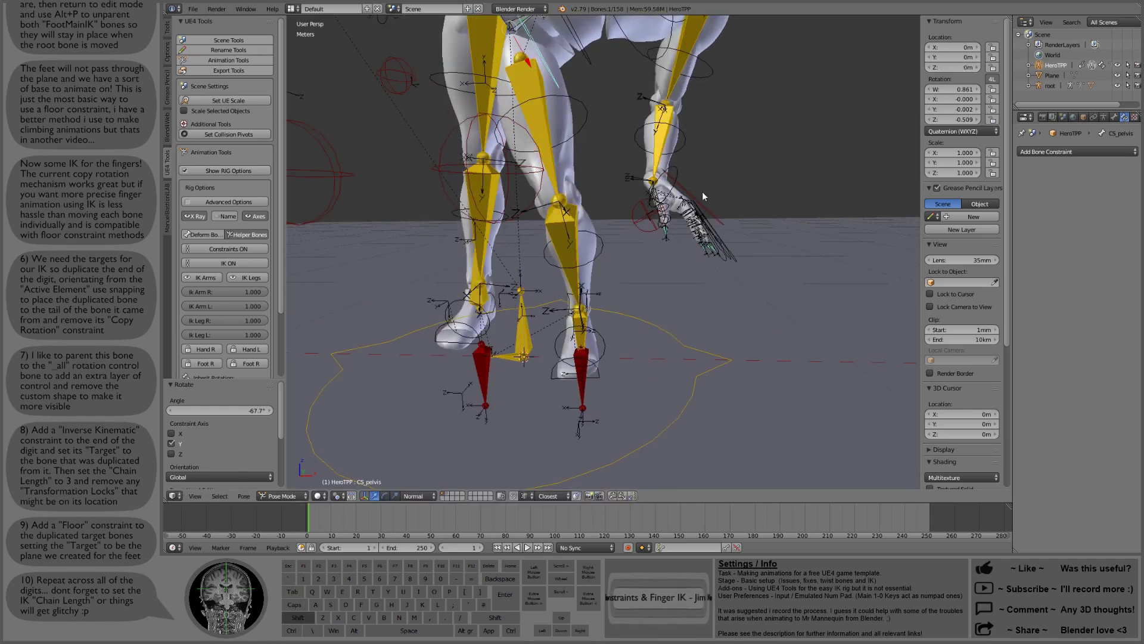
{"action": "right_click", "coordinate": [636, 228], "text": "shift"}
{"action": "key", "text": "g"}
{"action": "key", "text": "z"}
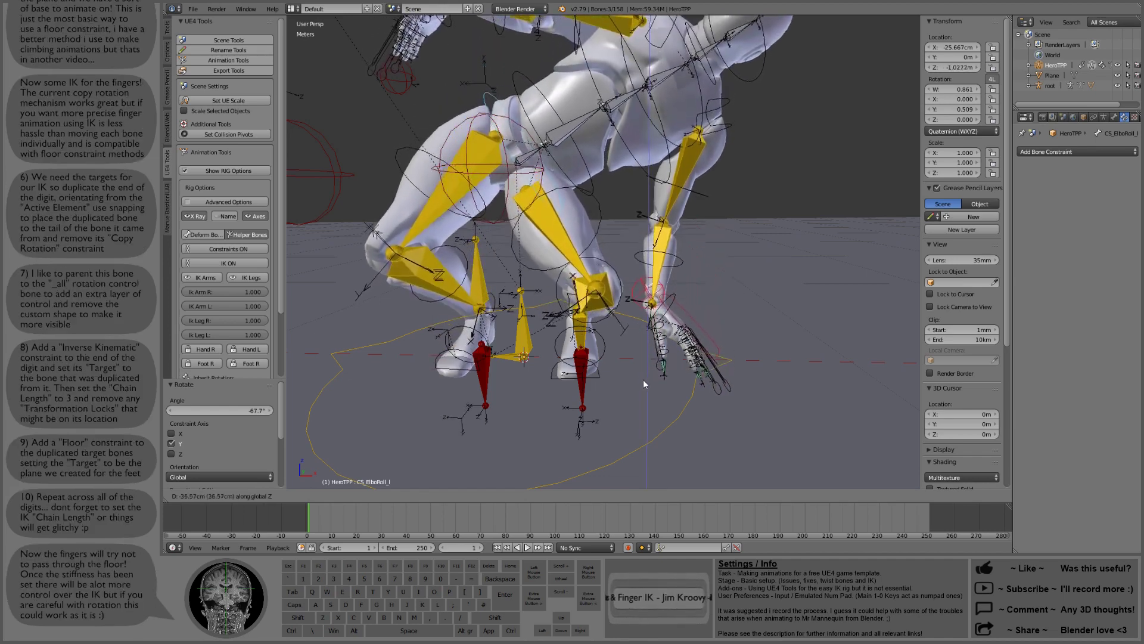
{"action": "left_click", "coordinate": [645, 388]}
Move CS_ik_hand_l about 16.5 cm in X, 1.79 cm in Y and 3.48 cm in Z, and rotate it by about −20.7°
{"action": "middle_click_drag", "start_coordinate": [710, 338], "coordinate": [724, 244], "text": "shift"}
{"action": "scroll", "coordinate": [691, 269], "scroll_direction": "up", "scroll_amount": 2}
{"action": "right_click", "coordinate": [702, 248]}
{"action": "middle_click_drag", "start_coordinate": [785, 276], "coordinate": [771, 267], "text": "shift"}
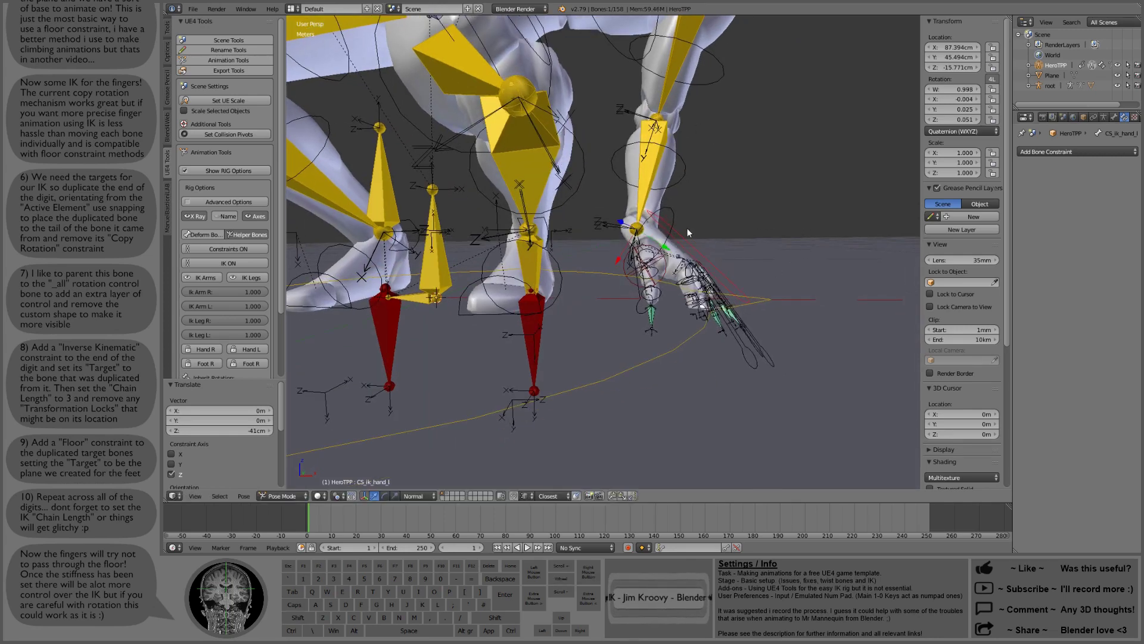
{"action": "key", "text": "g"}
{"action": "left_click", "coordinate": [798, 227]}
{"action": "middle_click_drag", "start_coordinate": [799, 228], "coordinate": [698, 239], "text": "shift"}
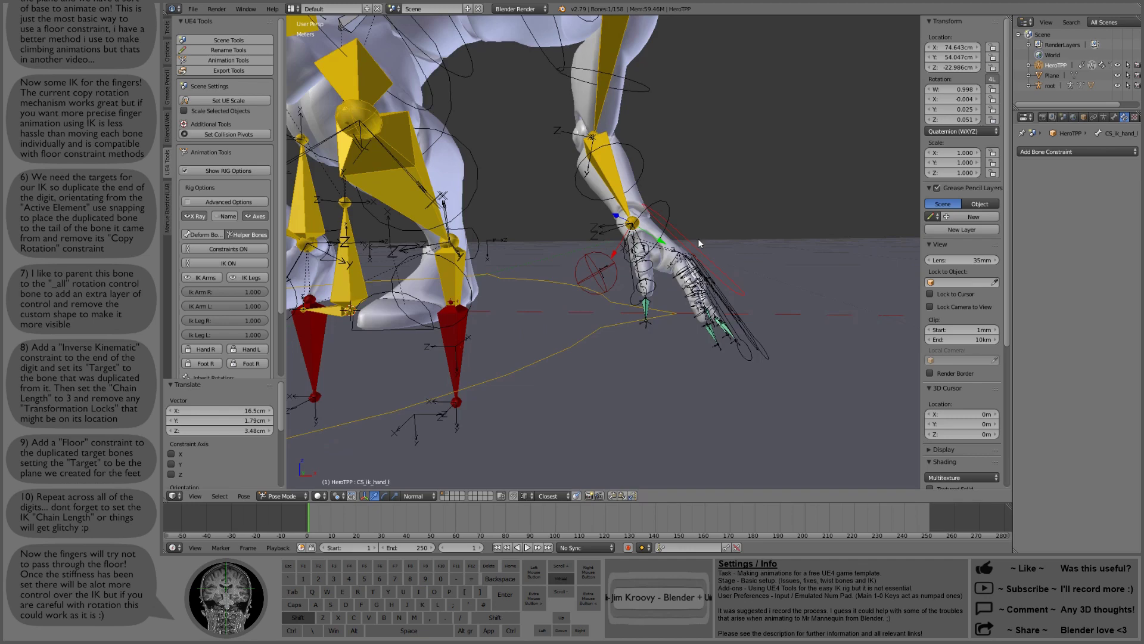
{"action": "key", "text": "r"}
{"action": "left_click", "coordinate": [788, 212]}
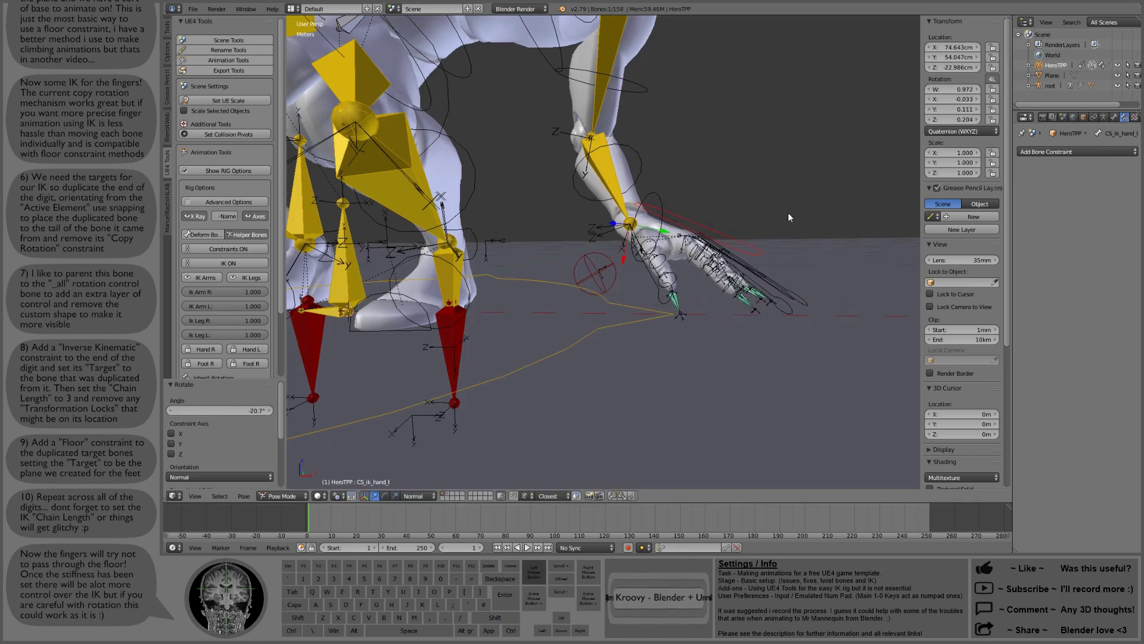
Rotate CS_index_all_l by about 11° to bend the index finger towards the floor
{"action": "right_click", "coordinate": [784, 305]}
{"action": "middle_click_drag", "start_coordinate": [828, 328], "coordinate": [710, 280], "text": "shift"}
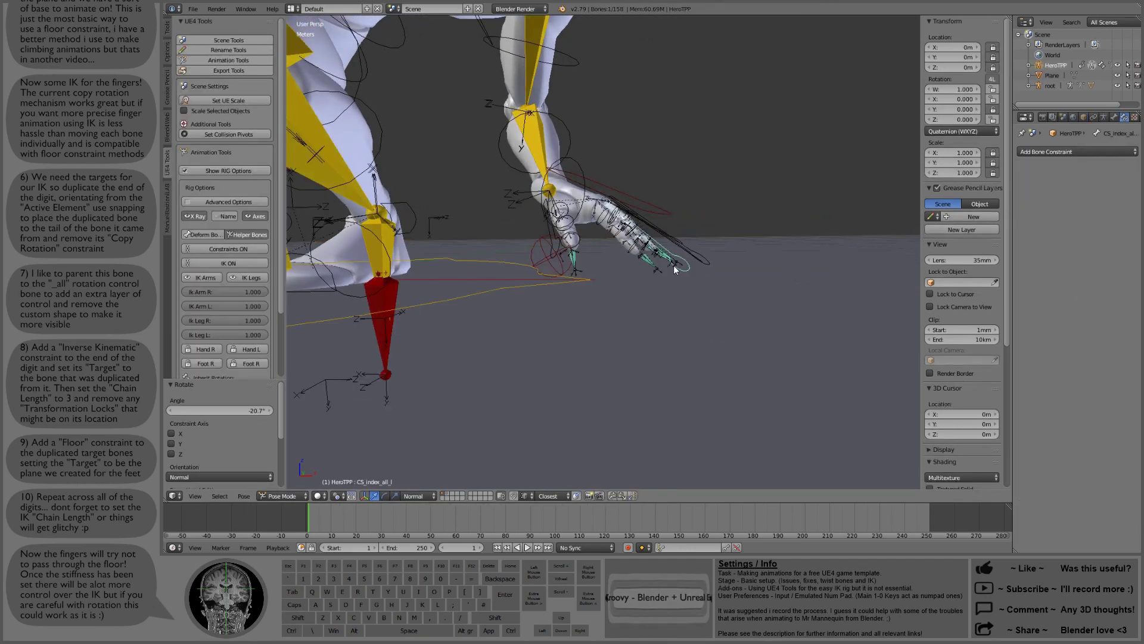
{"action": "scroll", "coordinate": [696, 266], "scroll_direction": "up", "scroll_amount": 3}
{"action": "key", "text": "r"}
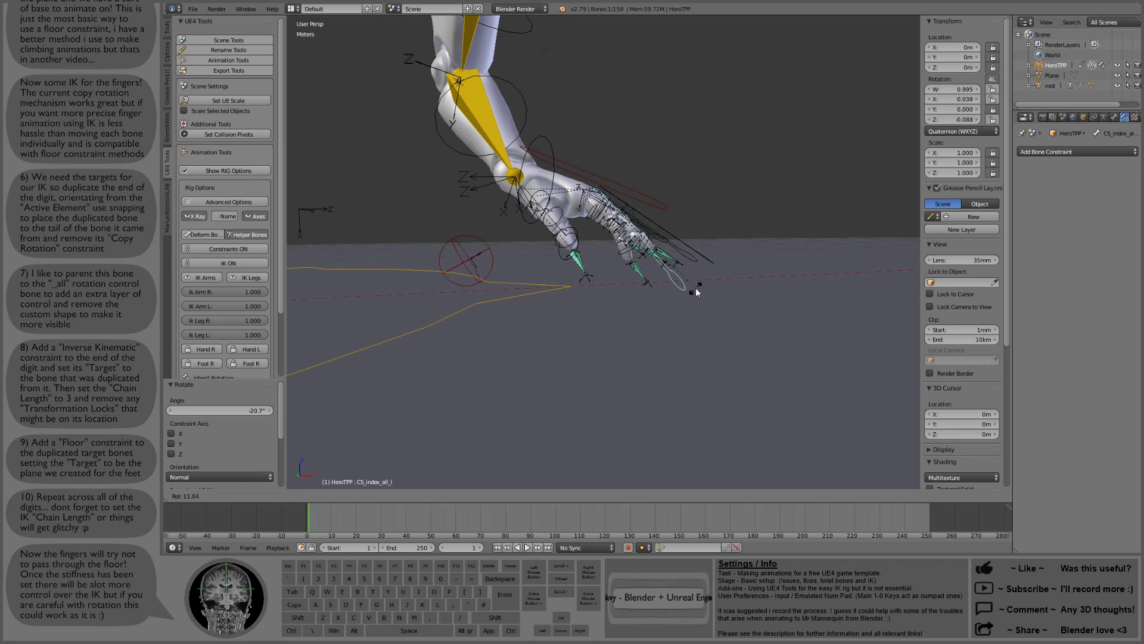
{"action": "left_click", "coordinate": [695, 287]}
Rotate further digit controls of the left hand one by one to pose them against the floor, the last by about −13.4°
{"action": "right_click", "coordinate": [693, 263]}
{"action": "middle_click_drag", "start_coordinate": [692, 260], "coordinate": [603, 248]}
{"action": "key", "text": "r"}
{"action": "left_click", "coordinate": [702, 266]}
{"action": "right_click", "coordinate": [701, 252]}
{"action": "key", "text": "r"}
{"action": "left_click", "coordinate": [696, 269]}
{"action": "right_click", "coordinate": [698, 265]}
{"action": "middle_click_drag", "start_coordinate": [698, 265], "coordinate": [804, 256]}
{"action": "right_click", "coordinate": [545, 249]}
{"action": "key", "text": "r"}
{"action": "left_click", "coordinate": [528, 255]}
Move CS_ik_hand_l about 6.41 cm down in Z to push the left hand against the floor
{"action": "right_click", "coordinate": [646, 201]}
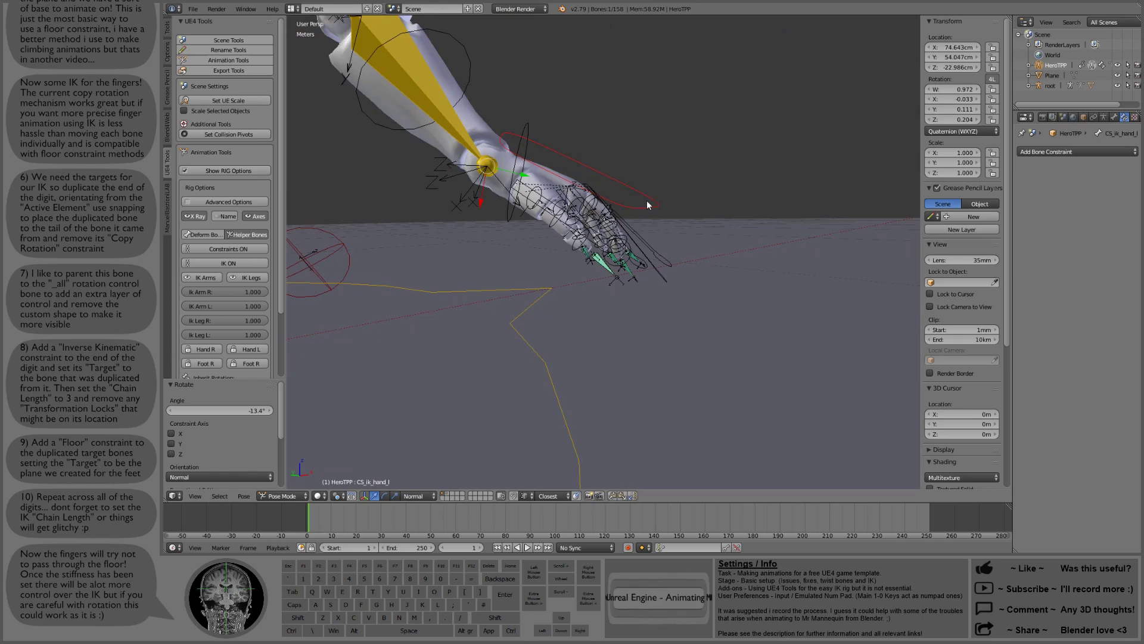
{"action": "middle_click_drag", "start_coordinate": [646, 201], "coordinate": [618, 209]}
{"action": "key", "text": "g"}
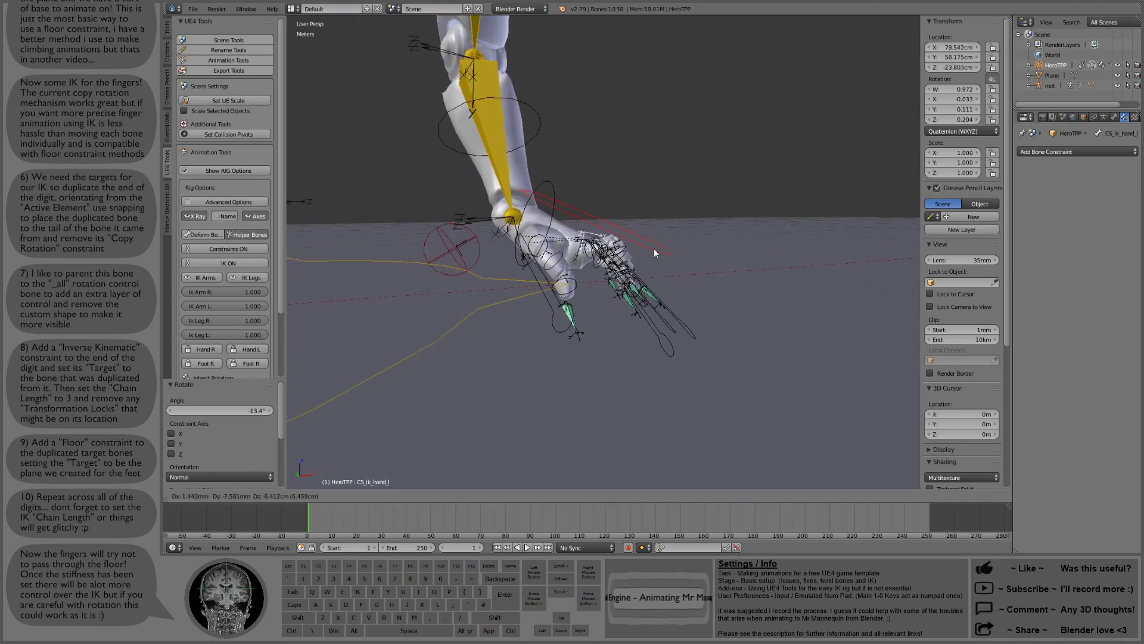
{"action": "left_click", "coordinate": [654, 250]}
Raise CS_ik_hand_l by about 1.38 cm, shifting it about 4.08 mm in X and 6.49 mm in Y
{"action": "scroll", "coordinate": [653, 250], "scroll_direction": "up", "scroll_amount": 2}
{"action": "middle_click_drag", "start_coordinate": [653, 251], "coordinate": [553, 242]}
{"action": "middle_click_drag", "start_coordinate": [630, 290], "coordinate": [626, 281], "text": "shift"}
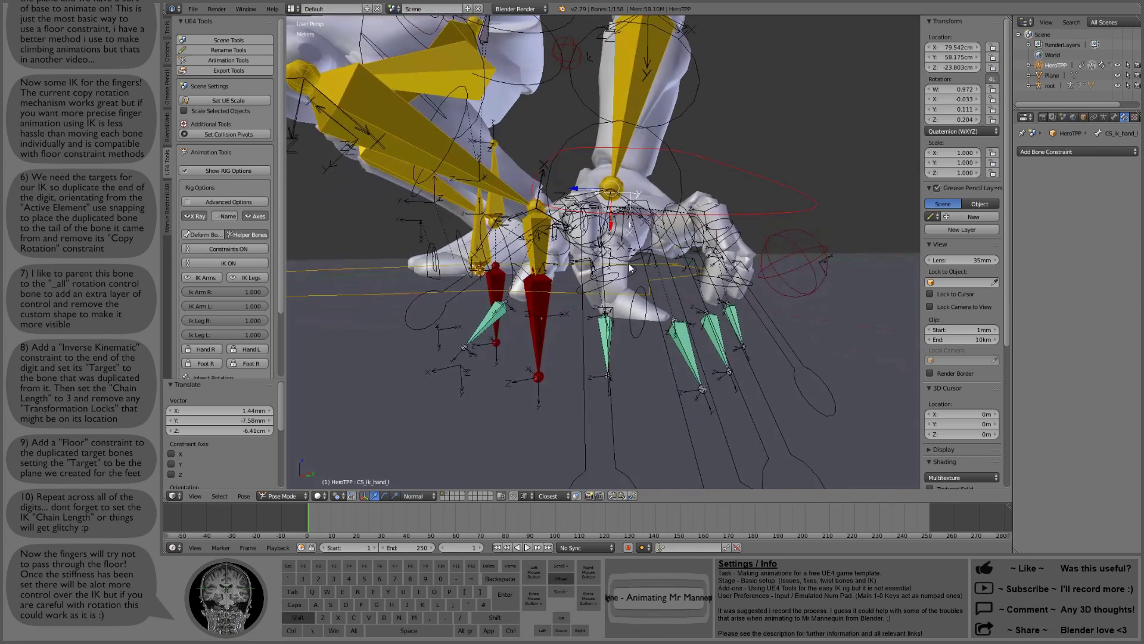
{"action": "key", "text": "g"}
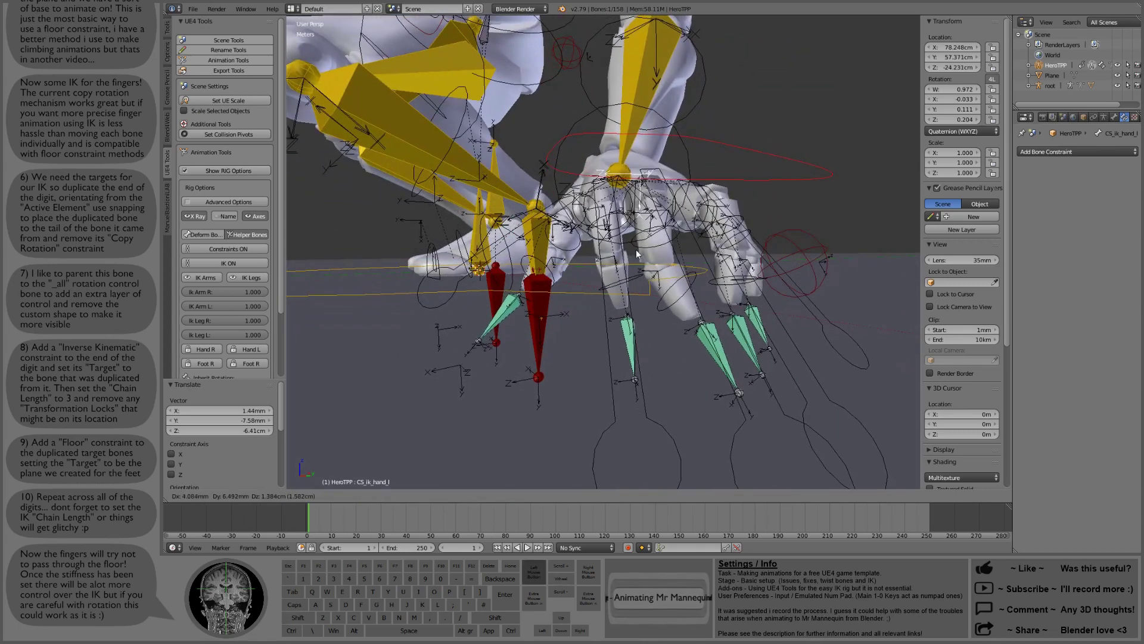
{"action": "left_click", "coordinate": [635, 249]}
Rotate CS_middle_All_l to adjust the left middle finger's bend against the floor
{"action": "right_click", "coordinate": [701, 310]}
{"action": "middle_click_drag", "start_coordinate": [701, 310], "coordinate": [673, 311]}
{"action": "key", "text": "r"}
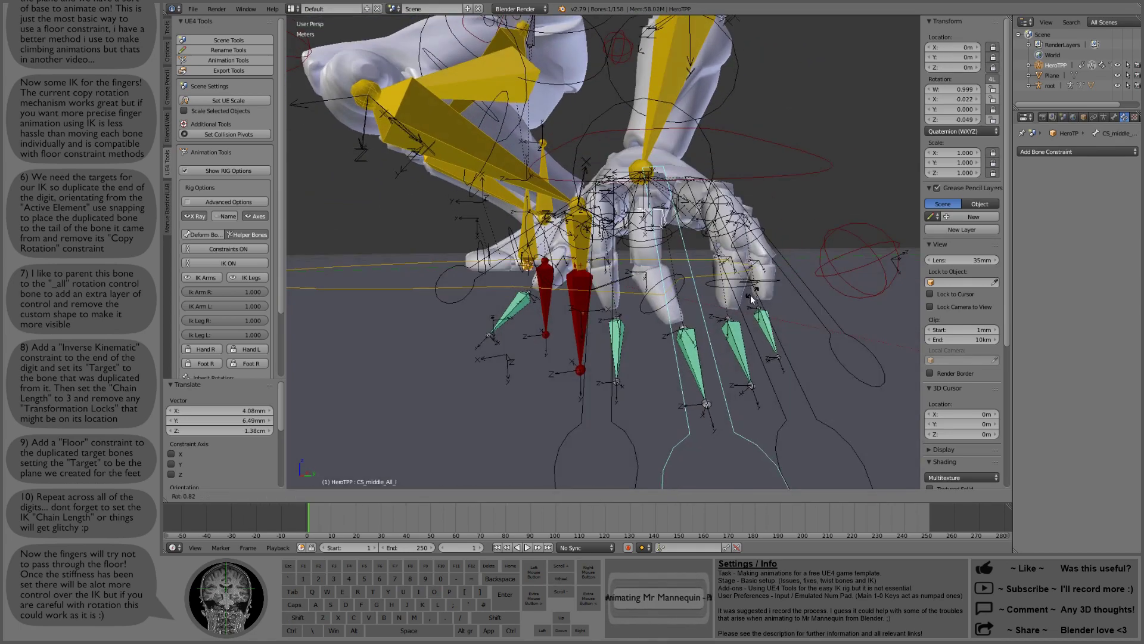
{"action": "left_click", "coordinate": [787, 281]}
Refine the pose of the left hand's digits with three more rotations, the last by about 15.8°
{"action": "middle_click_drag", "start_coordinate": [786, 280], "coordinate": [645, 180]}
{"action": "key", "text": "r"}
{"action": "left_click", "coordinate": [809, 263]}
{"action": "key", "text": "r"}
{"action": "left_click", "coordinate": [700, 304]}
{"action": "key", "text": "r"}
{"action": "left_click", "coordinate": [748, 308]}
Rotate CS_ik_hand_l by about −17.7° to tilt the left hand against the floor
{"action": "right_click", "coordinate": [613, 158]}
{"action": "middle_click_drag", "start_coordinate": [559, 230], "coordinate": [555, 221]}
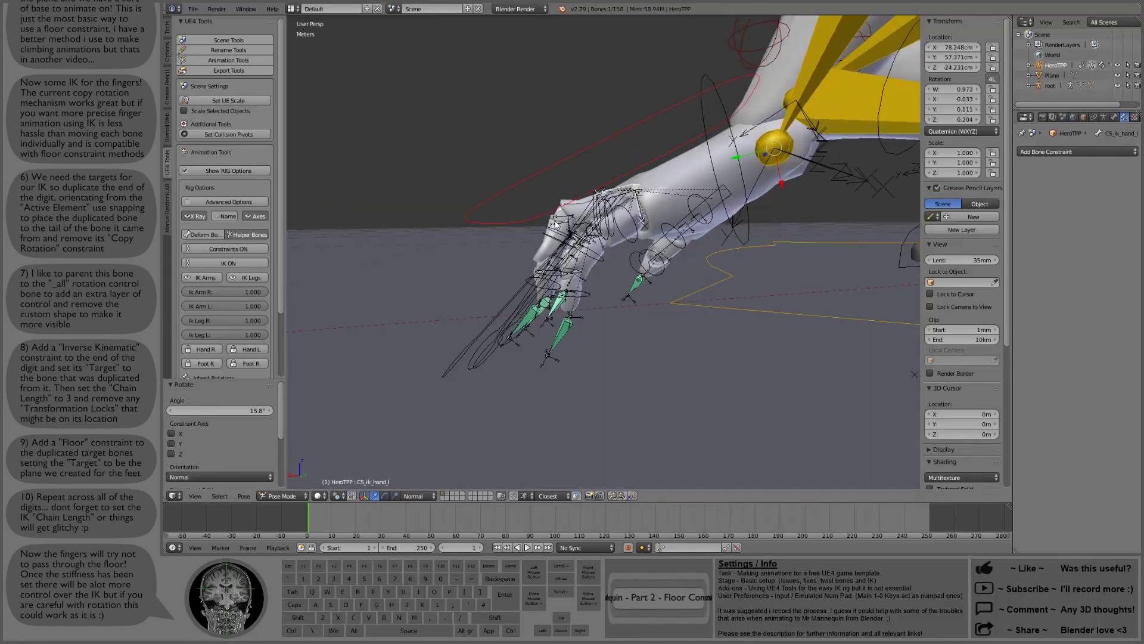
{"action": "key", "text": "r"}
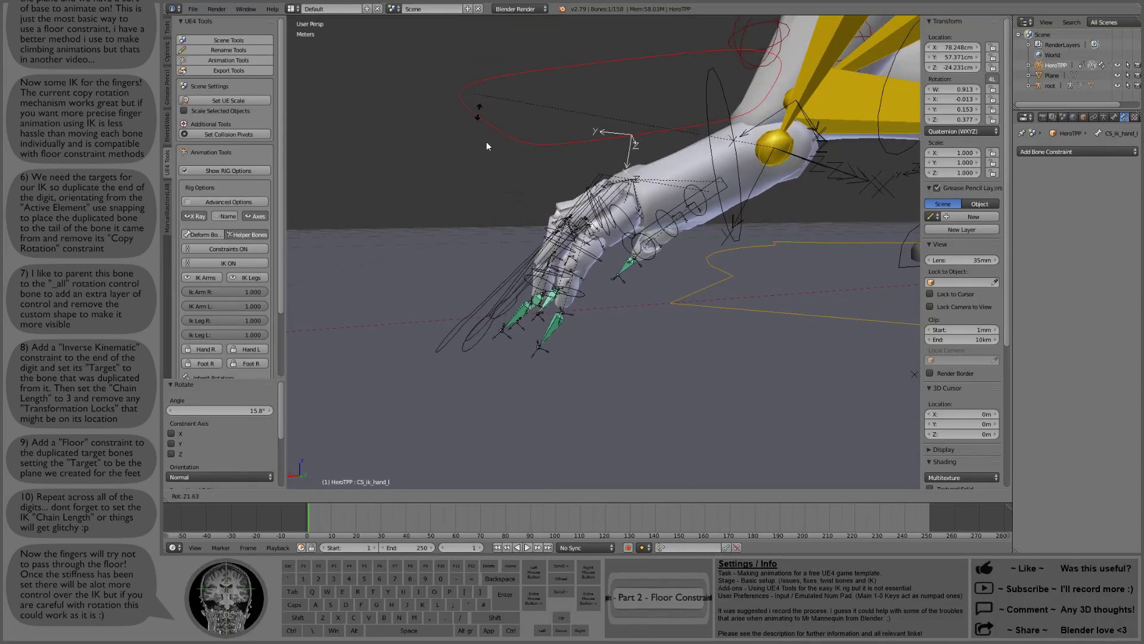
{"action": "right_click", "coordinate": [523, 81]}
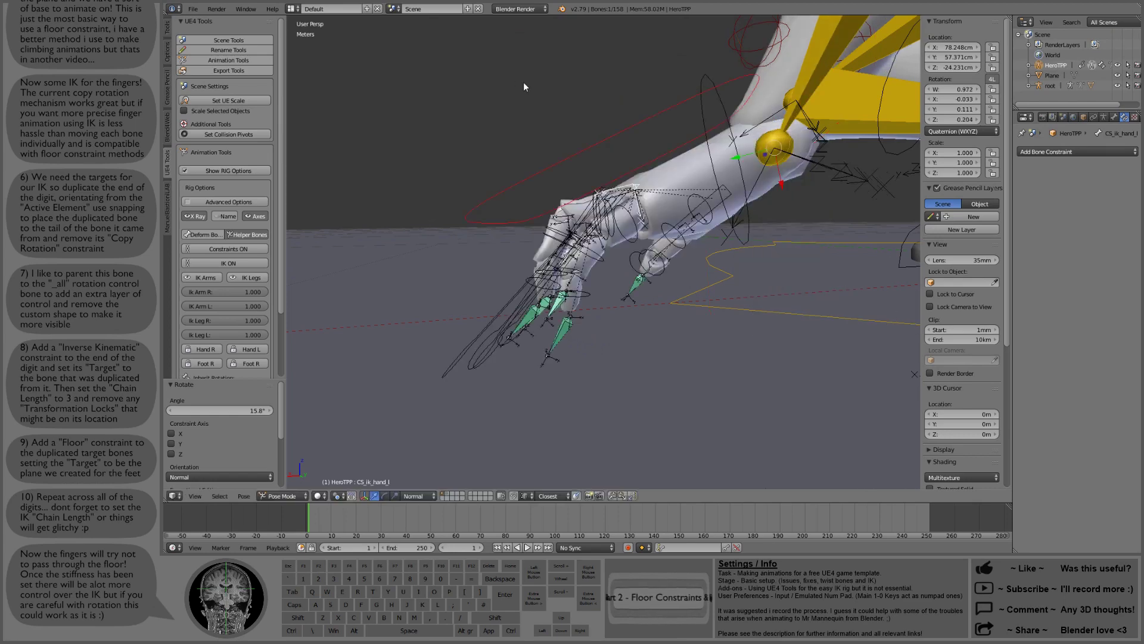
{"action": "scroll", "coordinate": [615, 170], "scroll_direction": "down", "scroll_amount": 4}
{"action": "key", "text": "r"}
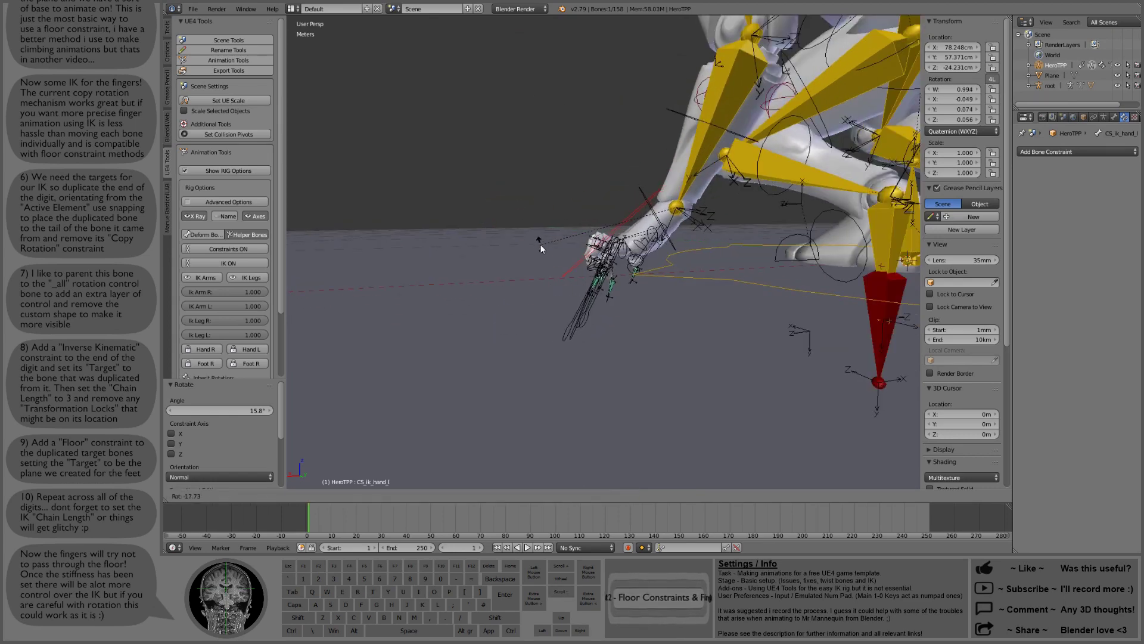
{"action": "left_click", "coordinate": [540, 243]}
Rotate CS_ik_hand_l by about −8.27° from the opposite side, and adjust its tilt with one more rotation
{"action": "middle_click_drag", "start_coordinate": [540, 244], "coordinate": [734, 233]}
{"action": "key", "text": "r"}
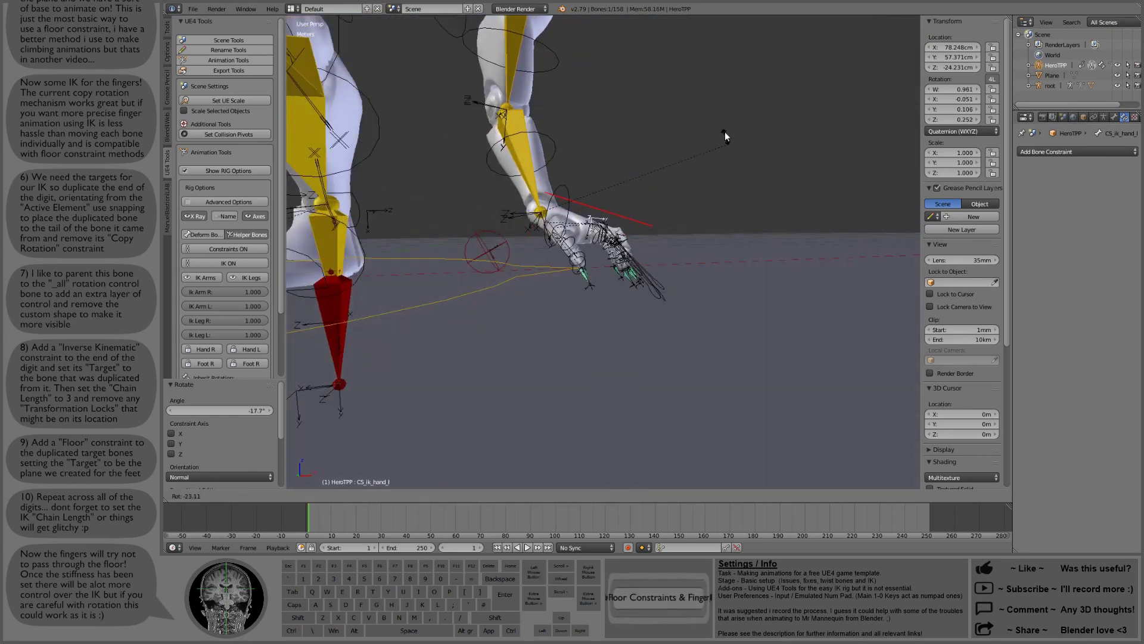
{"action": "left_click", "coordinate": [703, 198]}
{"action": "scroll", "coordinate": [652, 160], "scroll_direction": "up", "scroll_amount": 4}
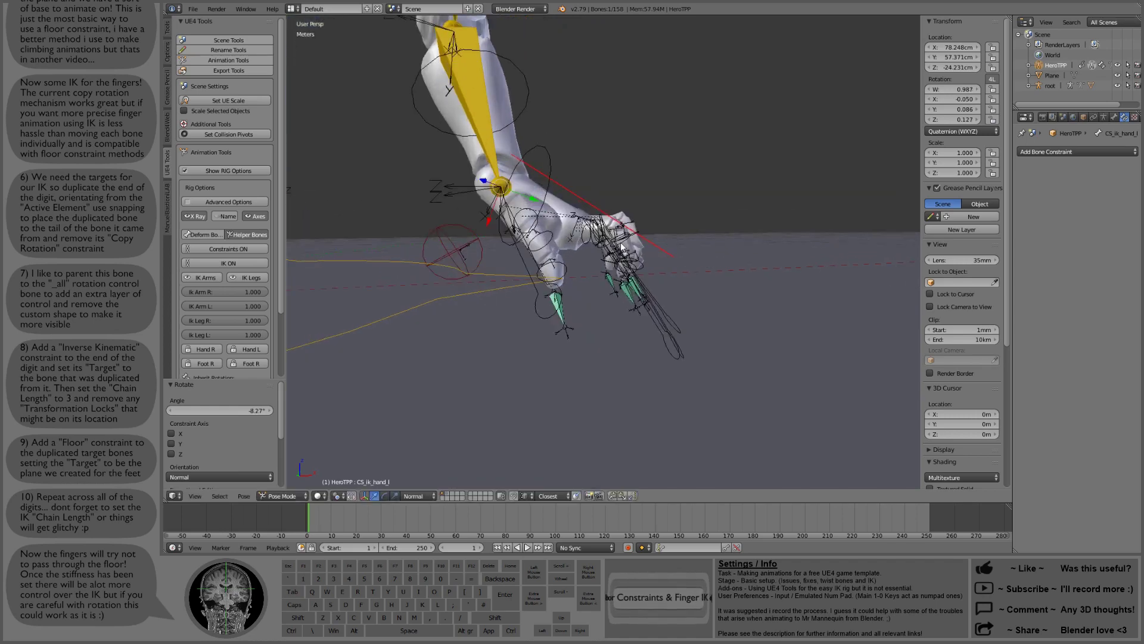
{"action": "key", "text": "r"}
{"action": "left_click", "coordinate": [699, 216]}
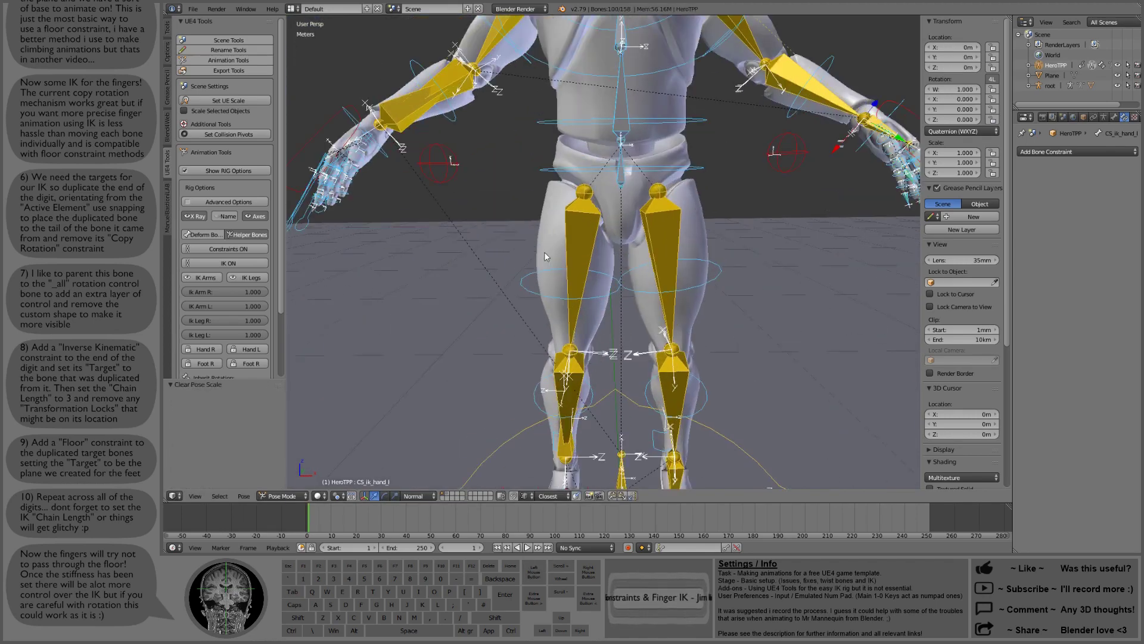
Symmetrize the five IK target bones at the left hand's digit tips in Edit Mode to create them for the right hand
{"action": "middle_click_drag", "start_coordinate": [545, 257], "coordinate": [507, 288]}
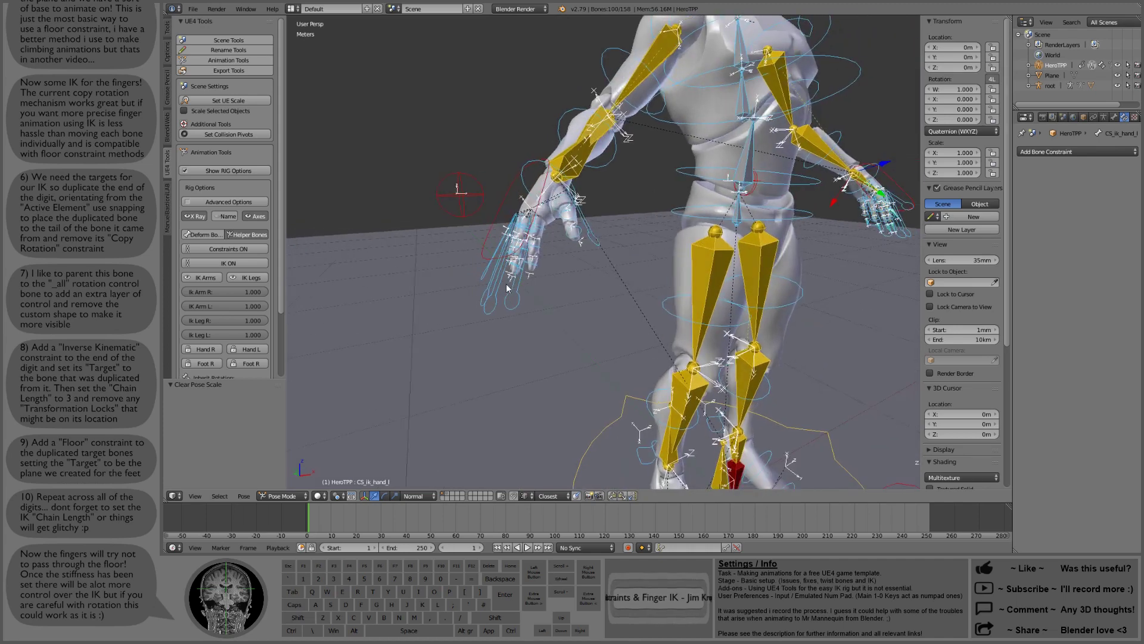
{"action": "right_click", "coordinate": [581, 236]}
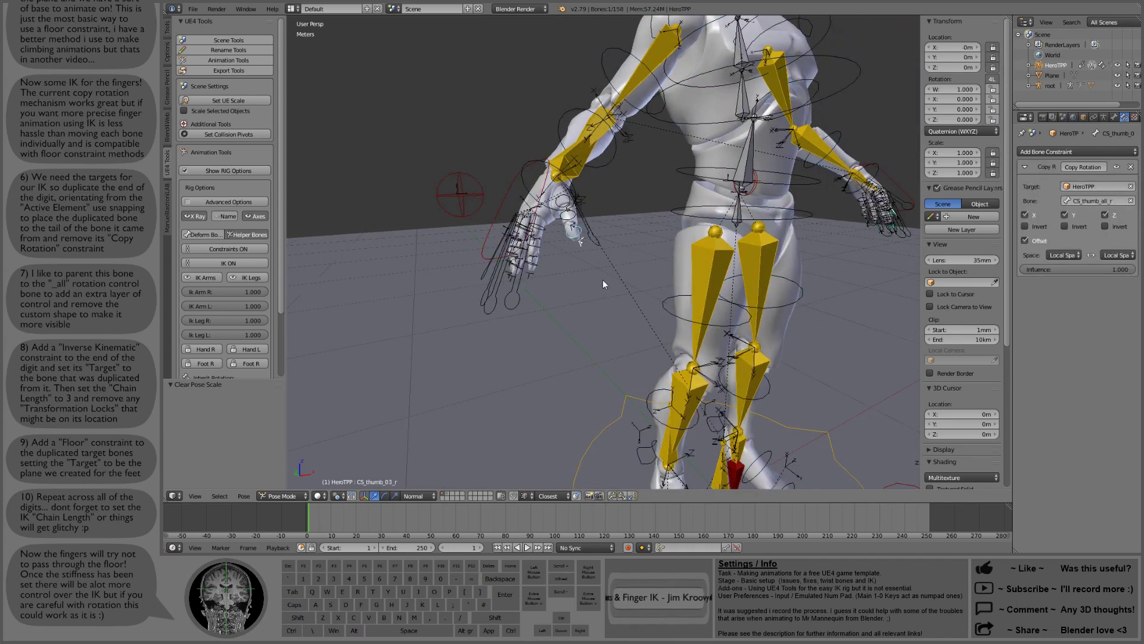
{"action": "middle_click_drag", "start_coordinate": [602, 284], "coordinate": [691, 308]}
{"action": "scroll", "coordinate": [514, 281], "scroll_direction": "up", "scroll_amount": 2}
{"action": "middle_click_drag", "start_coordinate": [513, 281], "coordinate": [531, 282]}
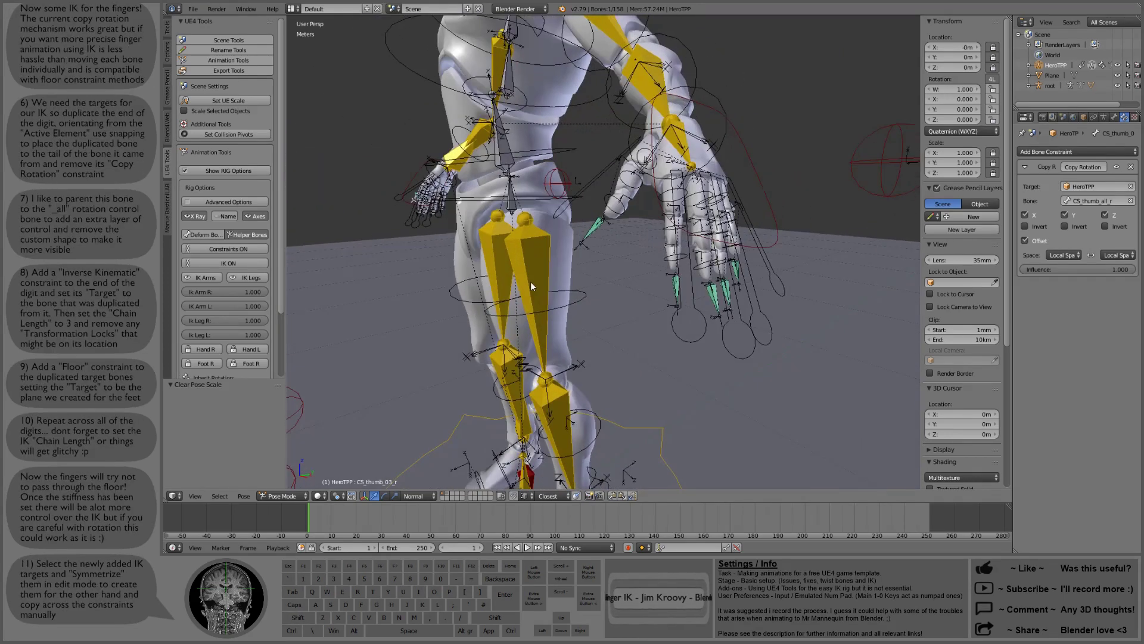
{"action": "right_click", "coordinate": [597, 232]}
{"action": "right_click", "coordinate": [676, 289]}
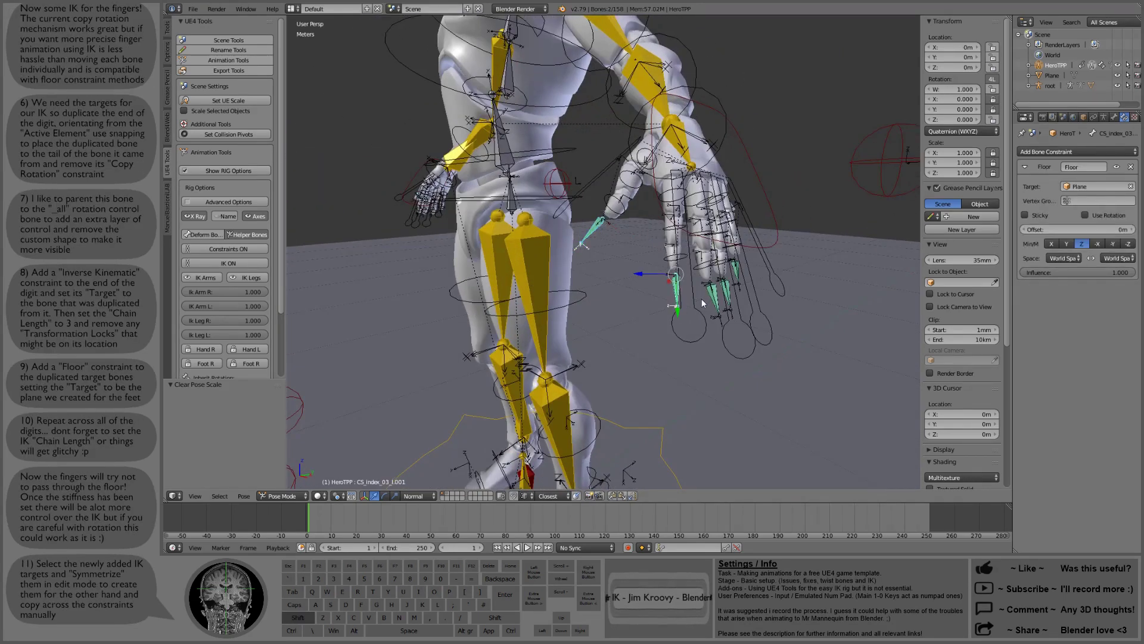
{"action": "right_click", "coordinate": [741, 271], "text": "shift"}
{"action": "right_click", "coordinate": [737, 271], "text": "shift"}
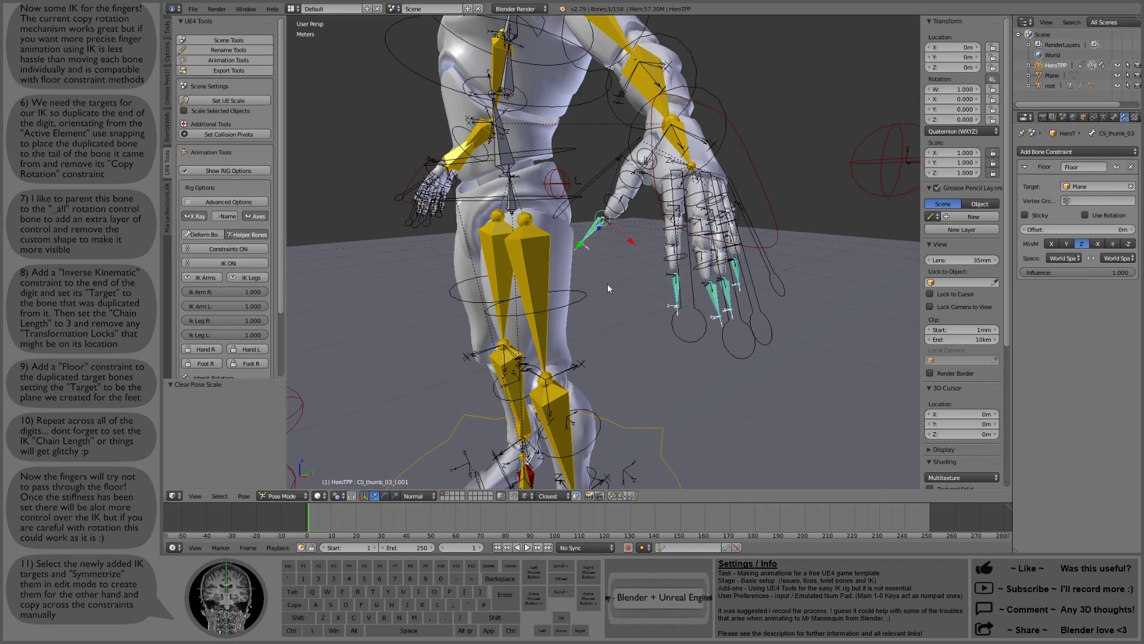
{"action": "key", "text": "Tab"}
{"action": "left_click", "coordinate": [272, 496]}
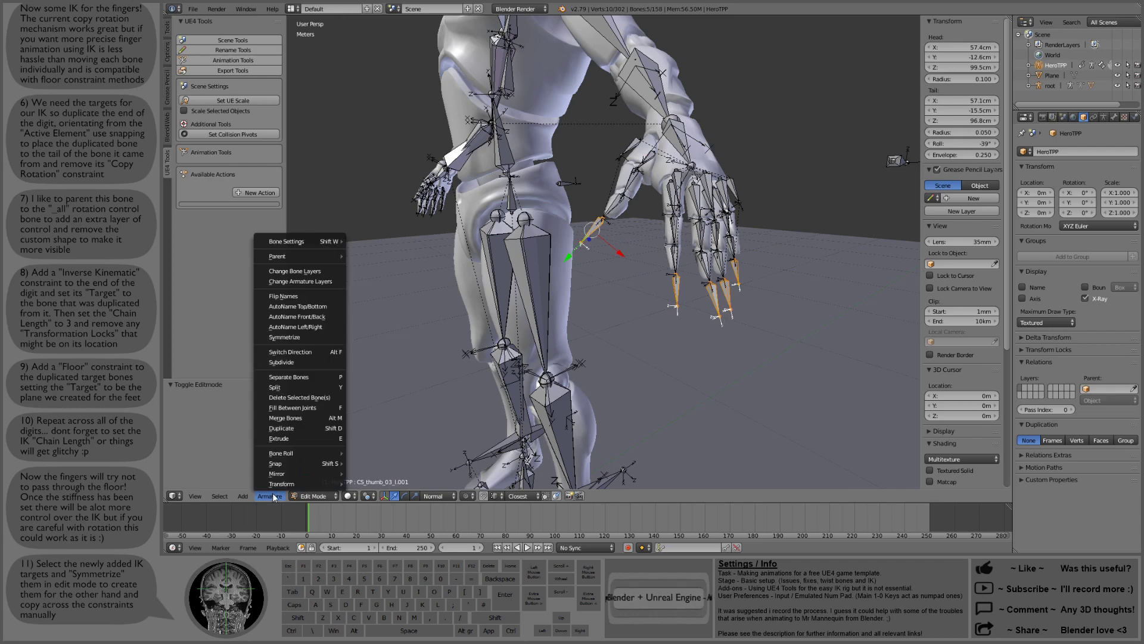
{"action": "left_click", "coordinate": [301, 337]}
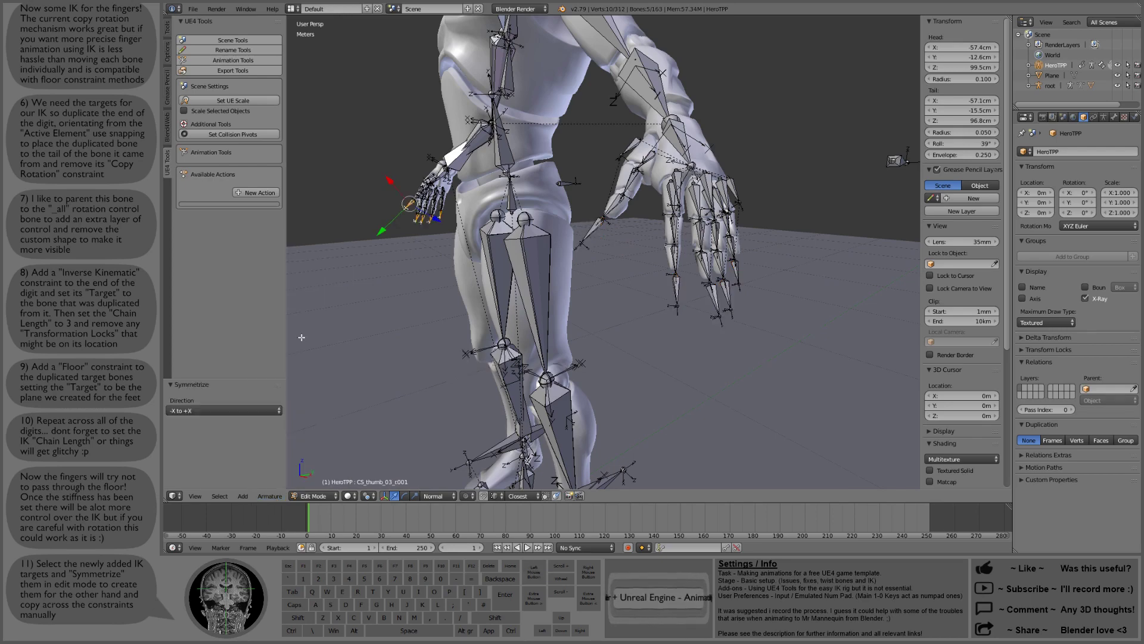
Examine the mirrored IK target bones at the right hand's digit tips
{"action": "middle_click_drag", "start_coordinate": [436, 217], "coordinate": [587, 222]}
{"action": "key", "text": "Caps_Lock"}
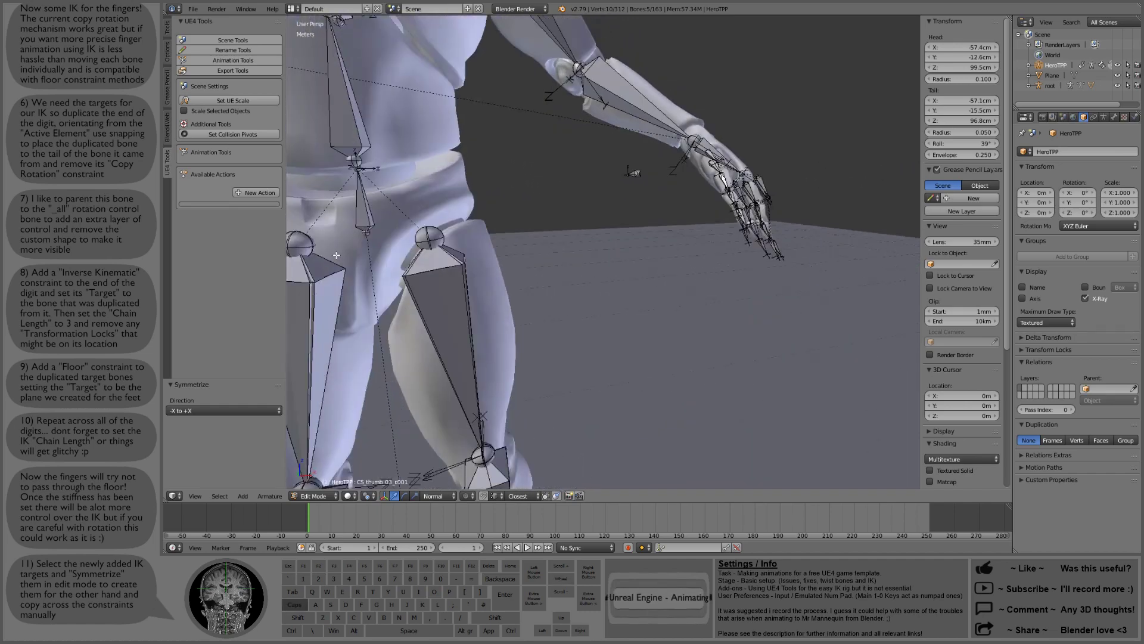
{"action": "middle_click_drag", "start_coordinate": [387, 250], "coordinate": [525, 262]}
{"action": "scroll", "coordinate": [402, 260], "scroll_direction": "down", "scroll_amount": 7}
{"action": "scroll", "coordinate": [572, 245], "scroll_direction": "up", "scroll_amount": 4}
{"action": "middle_click_drag", "start_coordinate": [603, 214], "coordinate": [609, 265], "text": "shift"}
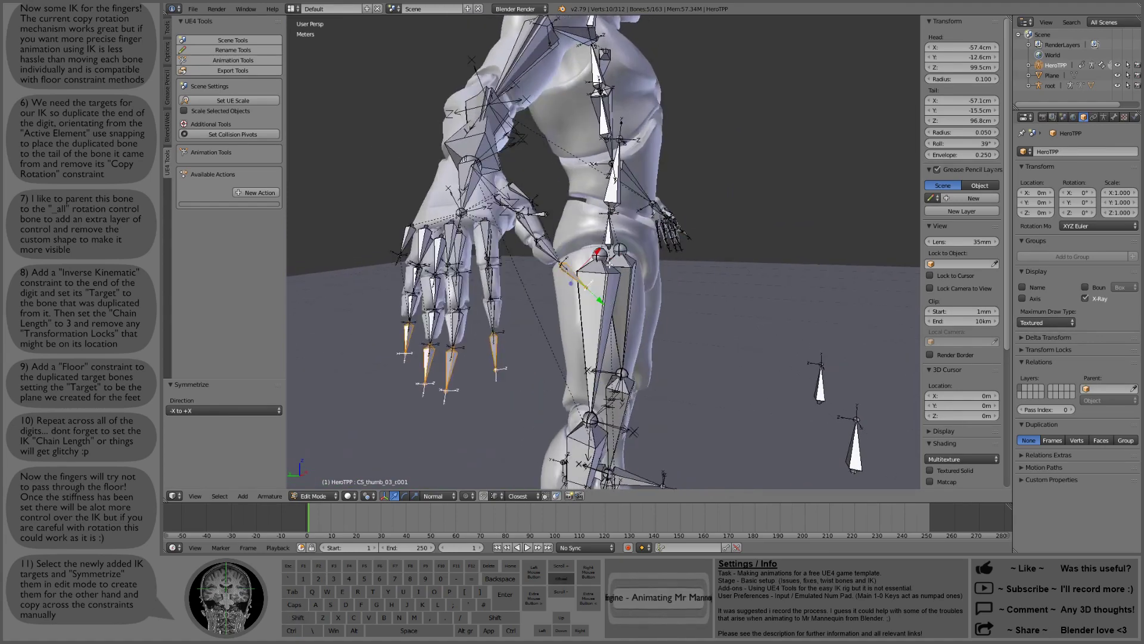
{"action": "scroll", "coordinate": [610, 264], "scroll_direction": "up", "scroll_amount": 4}
{"action": "middle_click_drag", "start_coordinate": [492, 286], "coordinate": [543, 274], "text": "shift"}
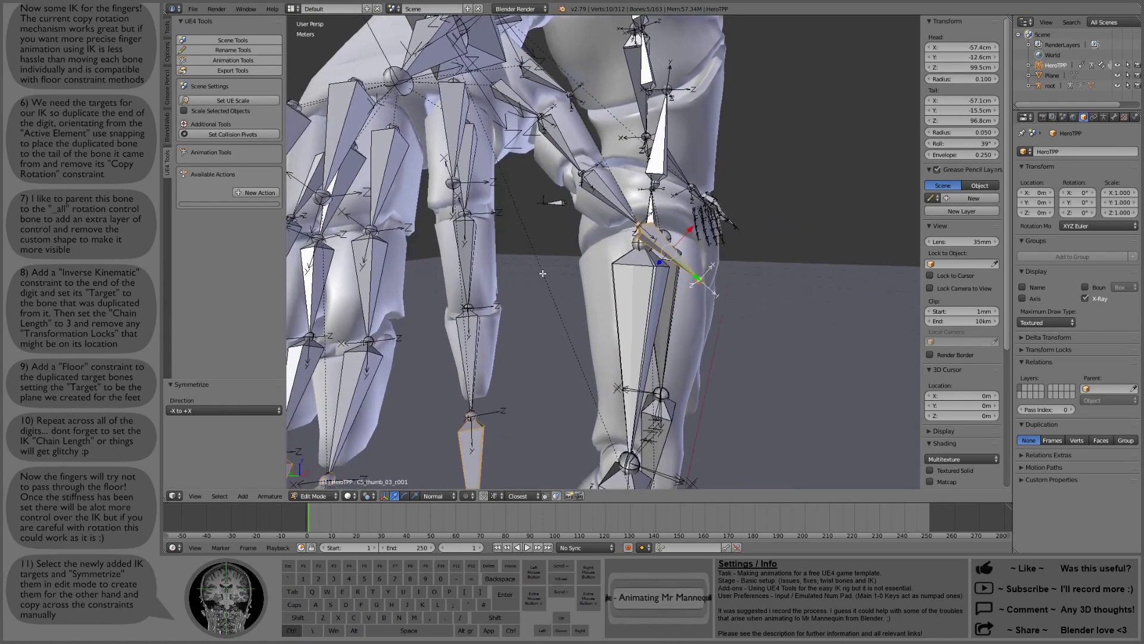
{"action": "scroll", "coordinate": [542, 273], "scroll_direction": "down", "scroll_amount": 3}
In Pose Mode, add an Inverse Kinematics constraint to CS_thumb_03_r, targeting bone CS_thumb_03_r.001 of HeroTPP
{"action": "right_click", "coordinate": [609, 224]}
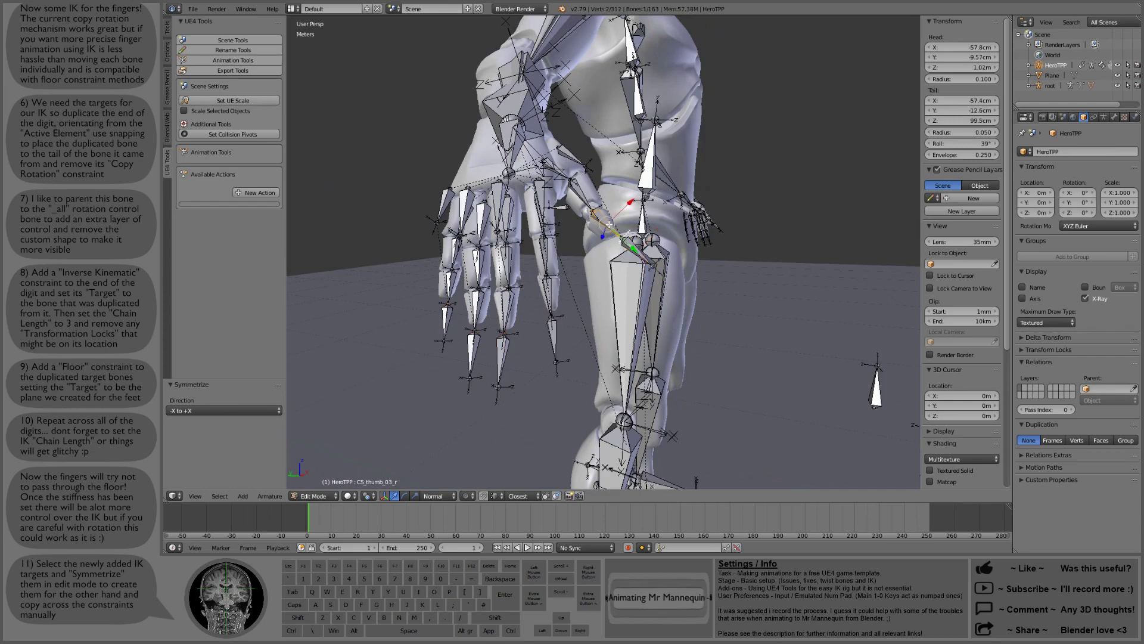
{"action": "key", "text": "ctrl+Tab"}
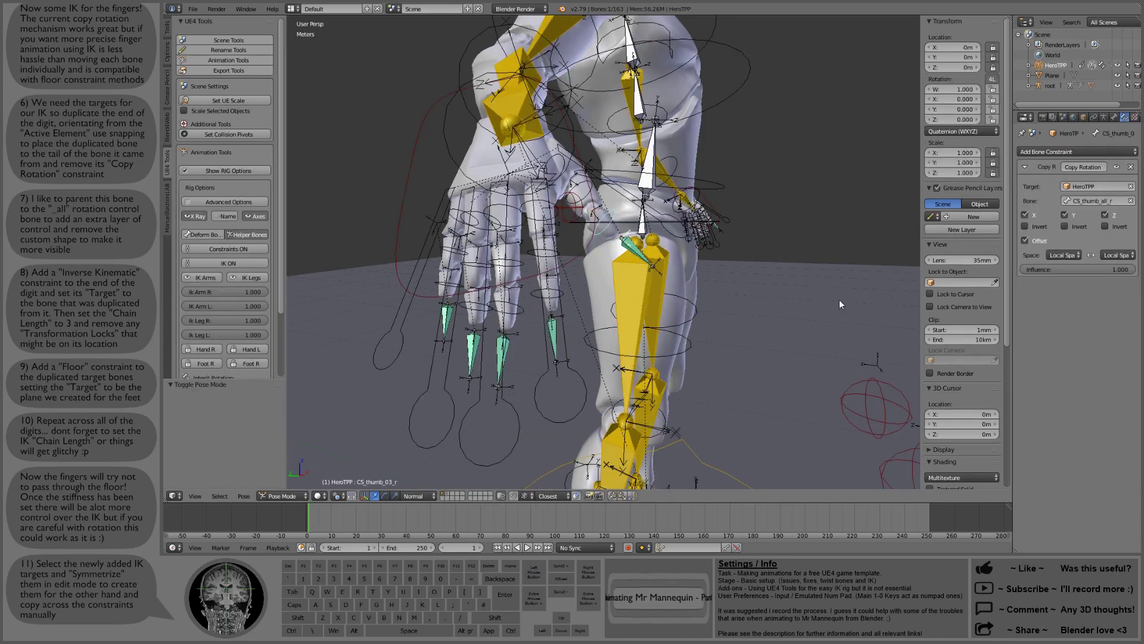
{"action": "left_click", "coordinate": [1115, 152]}
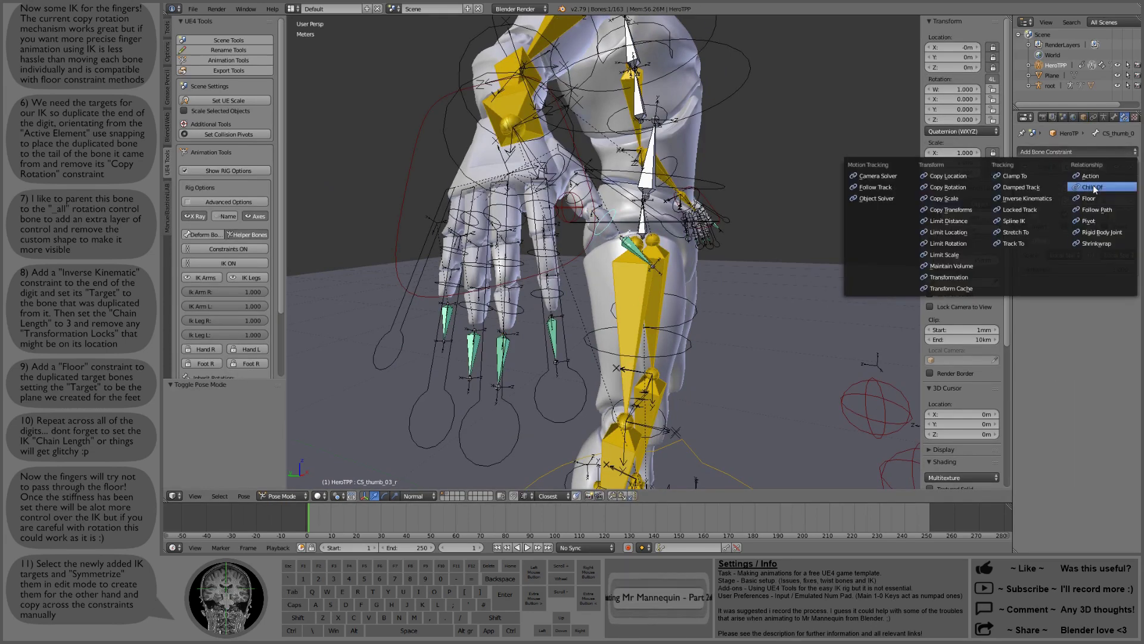
{"action": "left_click", "coordinate": [1024, 199]}
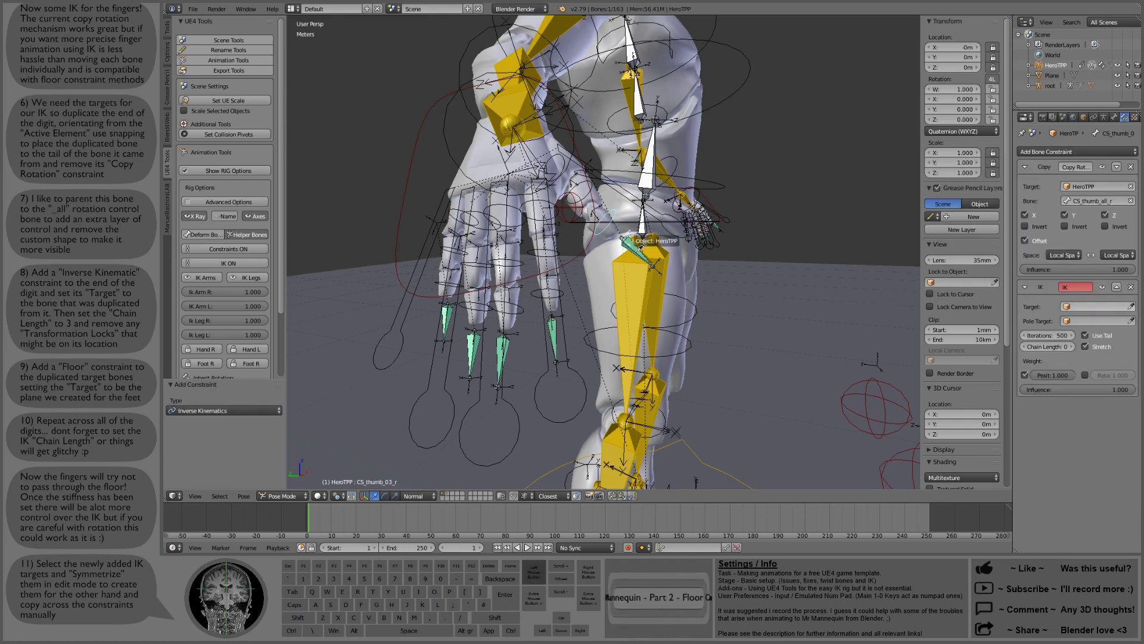
{"action": "left_click", "coordinate": [637, 250]}
{"action": "left_click", "coordinate": [1088, 319]}
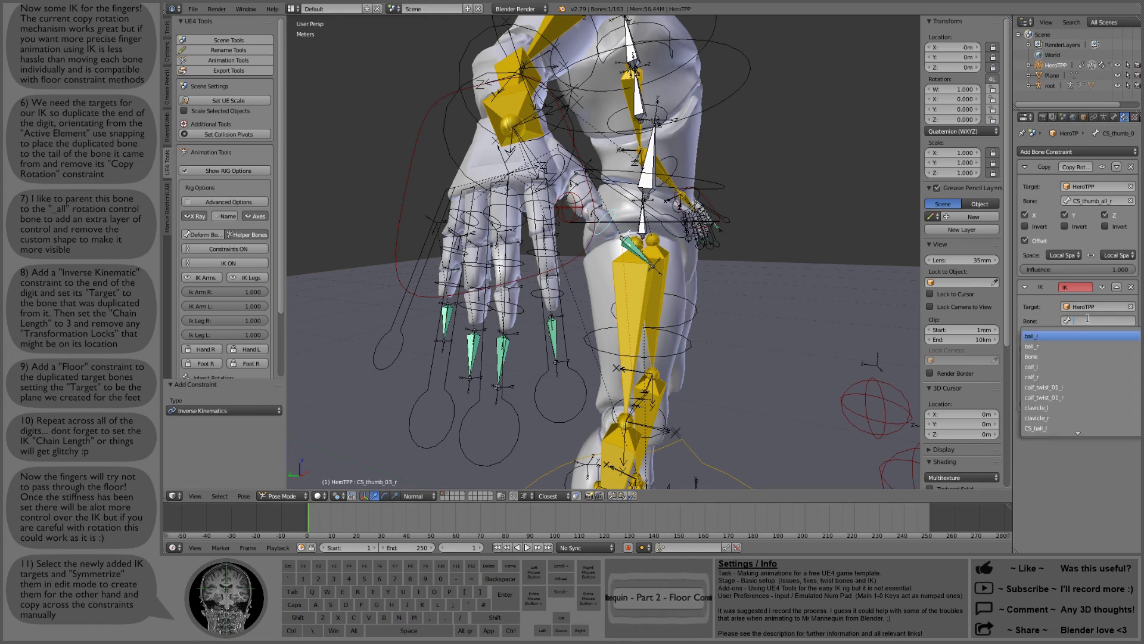
{"action": "type", "text": "thum"}
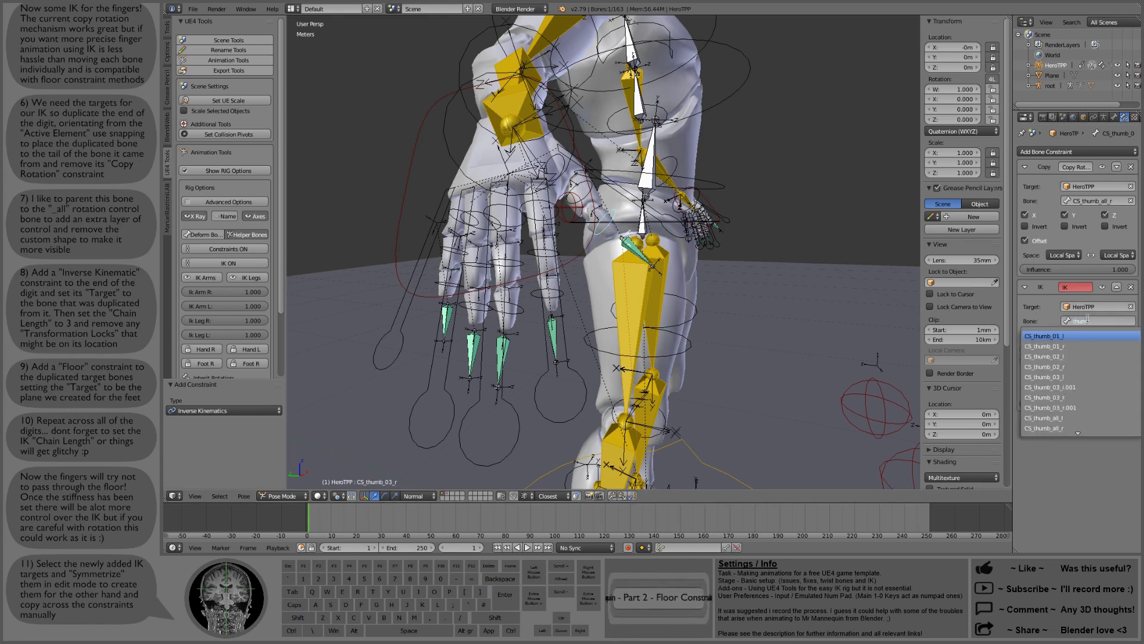
{"action": "left_click", "coordinate": [1079, 408]}
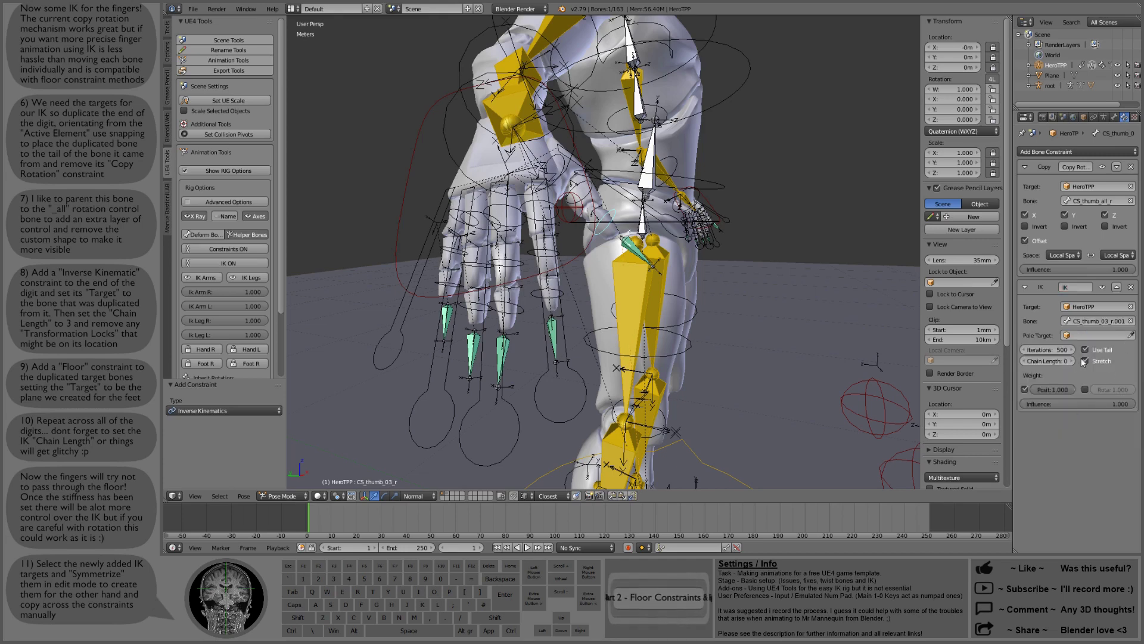
Add an Inverse Kinematics constraint to CS_index_03_r, targeting bone CS_index_03_r.001 of HeroTPP
{"action": "right_click", "coordinate": [546, 293]}
{"action": "left_click", "coordinate": [1076, 152]}
{"action": "left_click", "coordinate": [977, 204]}
{"action": "left_click", "coordinate": [1094, 306]}
{"action": "left_click", "coordinate": [1073, 321]}
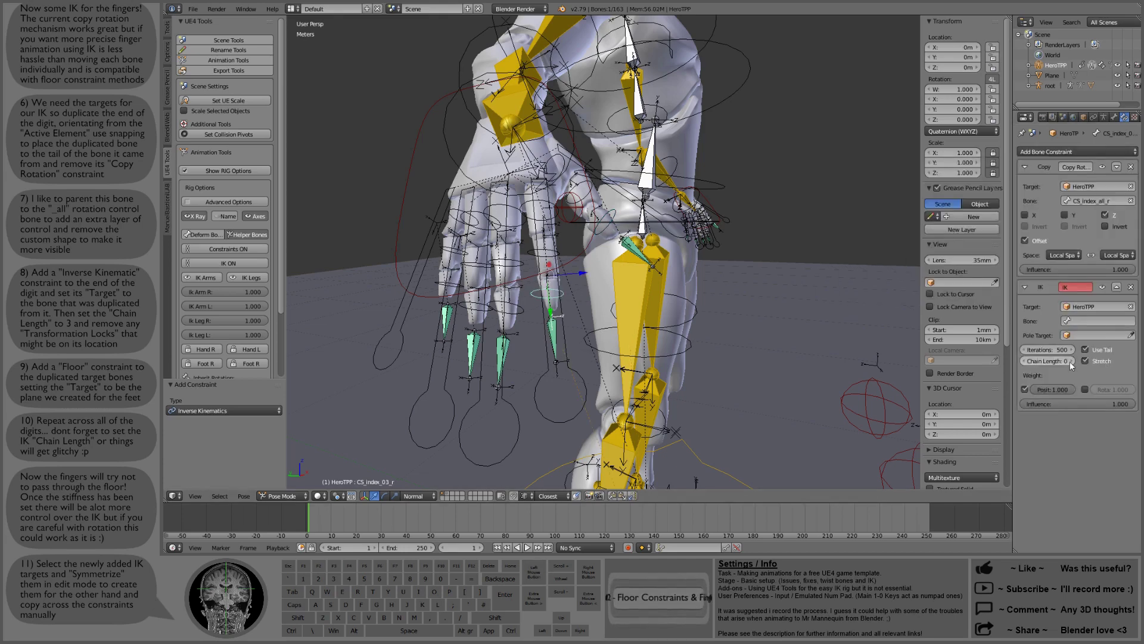
{"action": "left_click", "coordinate": [1093, 321]}
{"action": "type", "text": "ind"}
{"action": "left_click", "coordinate": [1078, 407]}
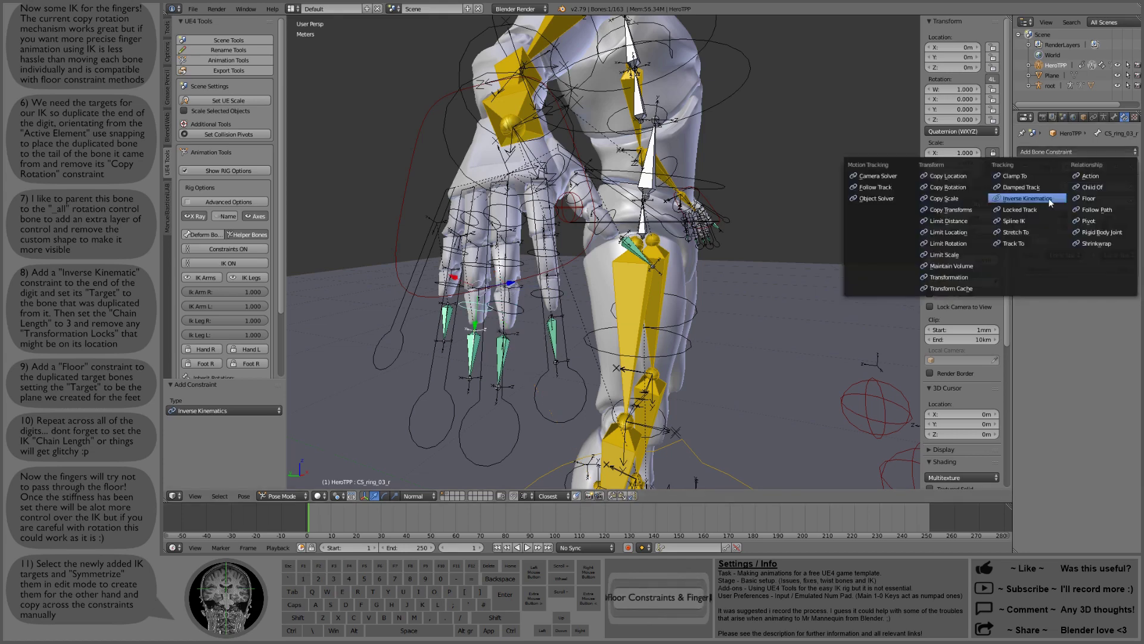
Add Inverse Kinematics constraints to CS_ring_03_r and CS_pinky_03_r, targeting their matching .001 bones in HeroTPP
{"action": "left_click", "coordinate": [1049, 198]}
{"action": "left_click", "coordinate": [1086, 320]}
{"action": "left_click", "coordinate": [1086, 408]}
{"action": "key", "text": "ctrl+z"}
{"action": "left_click", "coordinate": [1086, 321]}
{"action": "type", "text": "rin"}
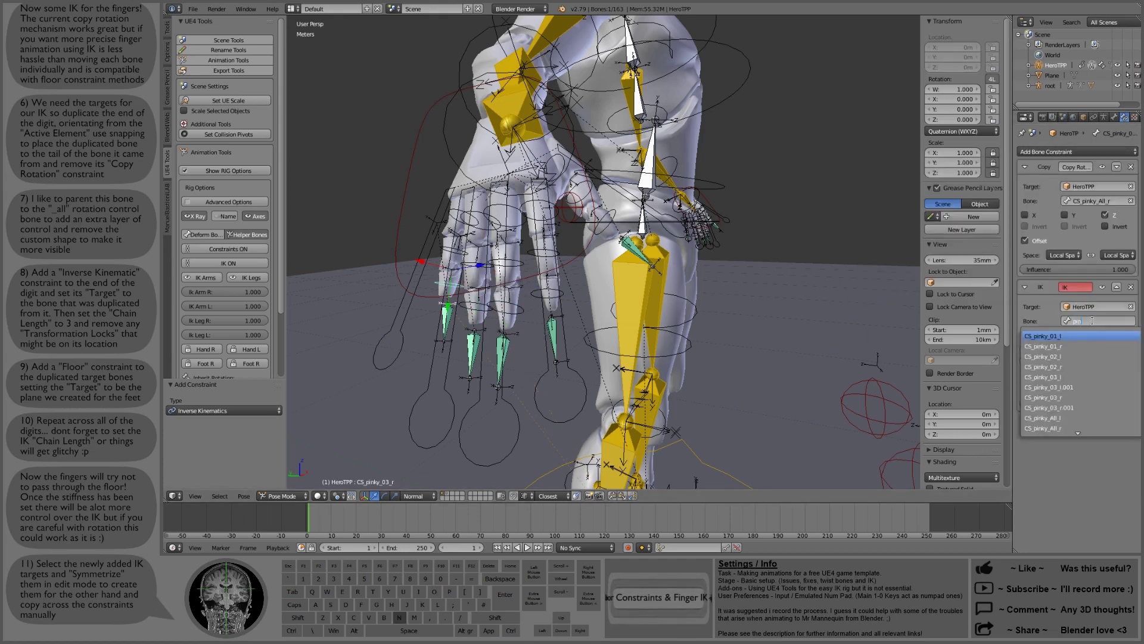
{"action": "left_click", "coordinate": [1086, 409]}
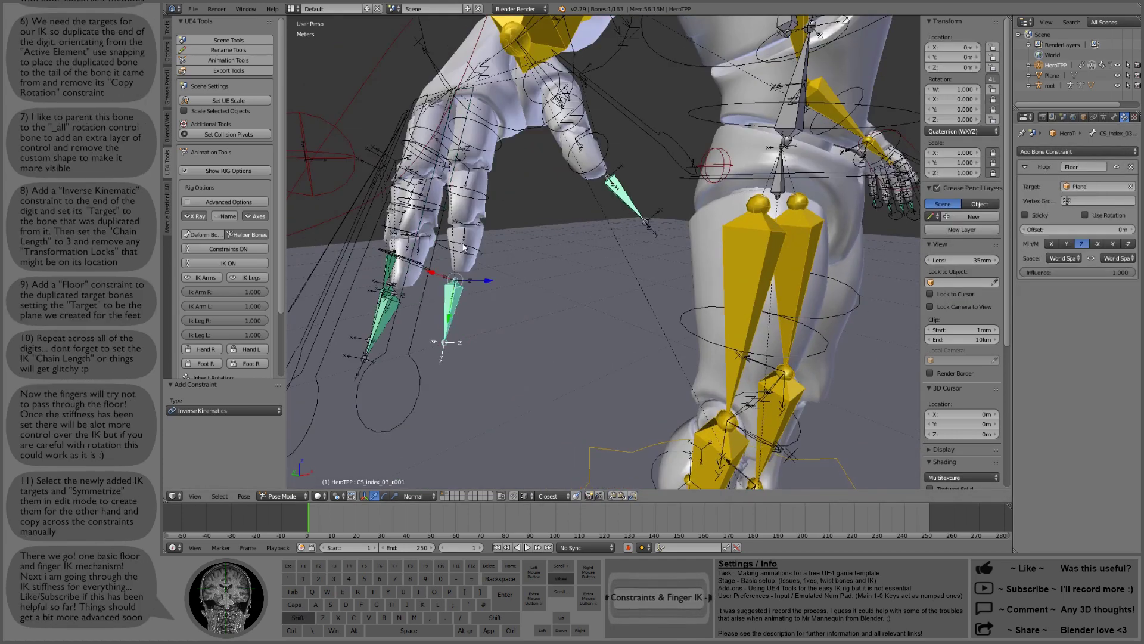
Select CS_index_all_r and view the whole mannequin from the front
{"action": "right_click", "coordinate": [459, 150]}
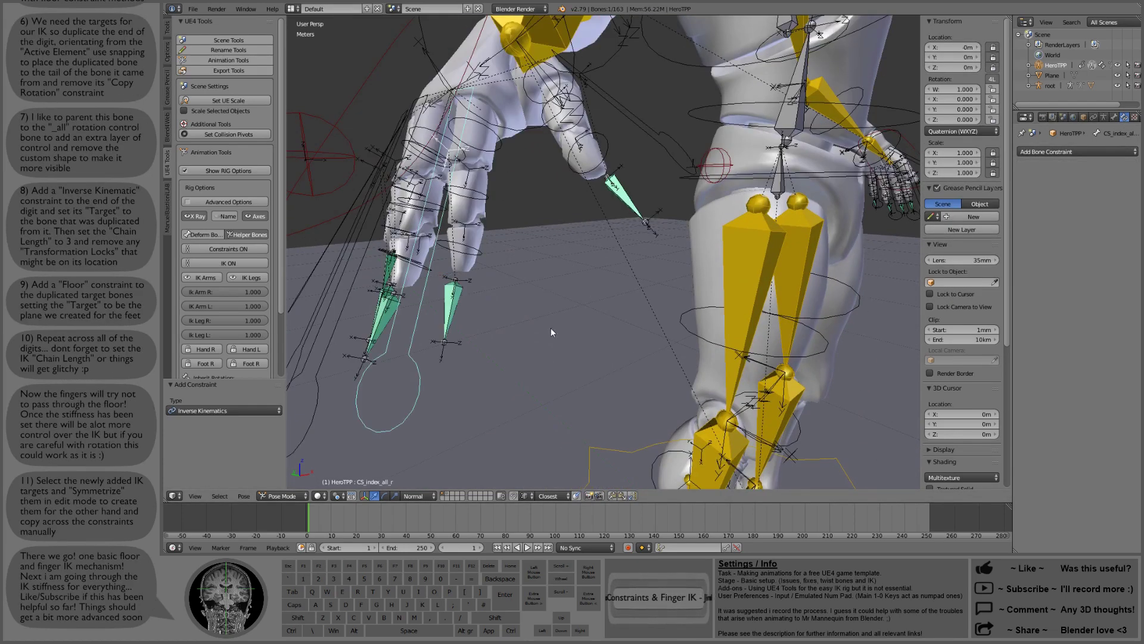
{"action": "scroll", "coordinate": [551, 336], "scroll_direction": "down", "scroll_amount": 6}
{"action": "mouse_move", "coordinate": [690, 307]}
{"action": "middle_mouse_down"}
{"action": "mouse_move", "coordinate": [699, 309]}
{"action": "mouse_move", "coordinate": [678, 311]}
{"action": "middle_mouse_up"}
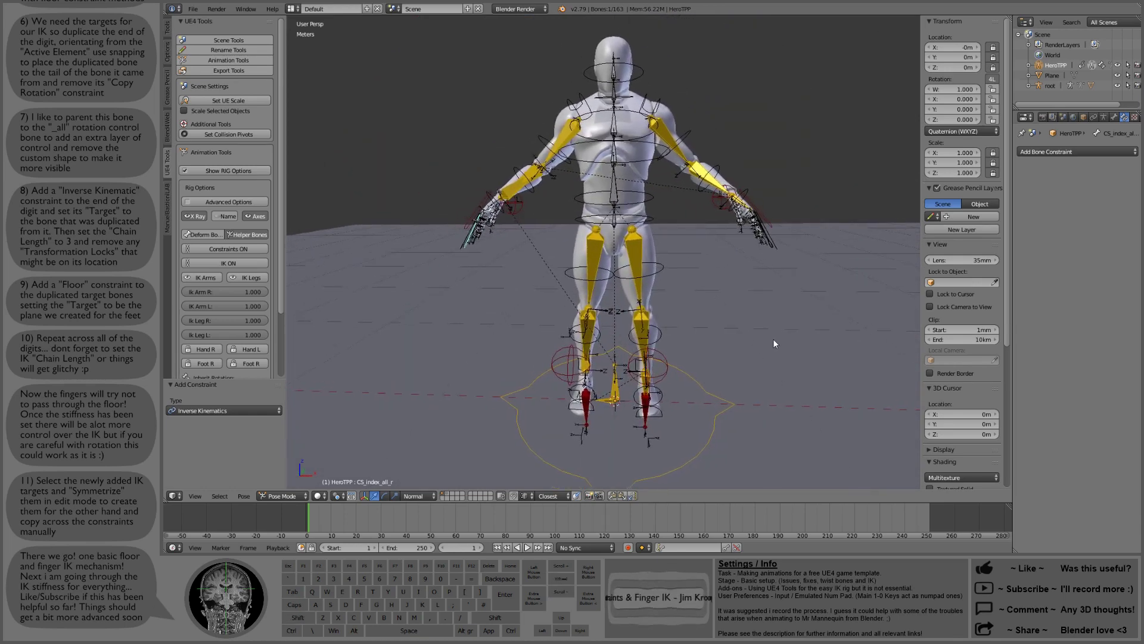